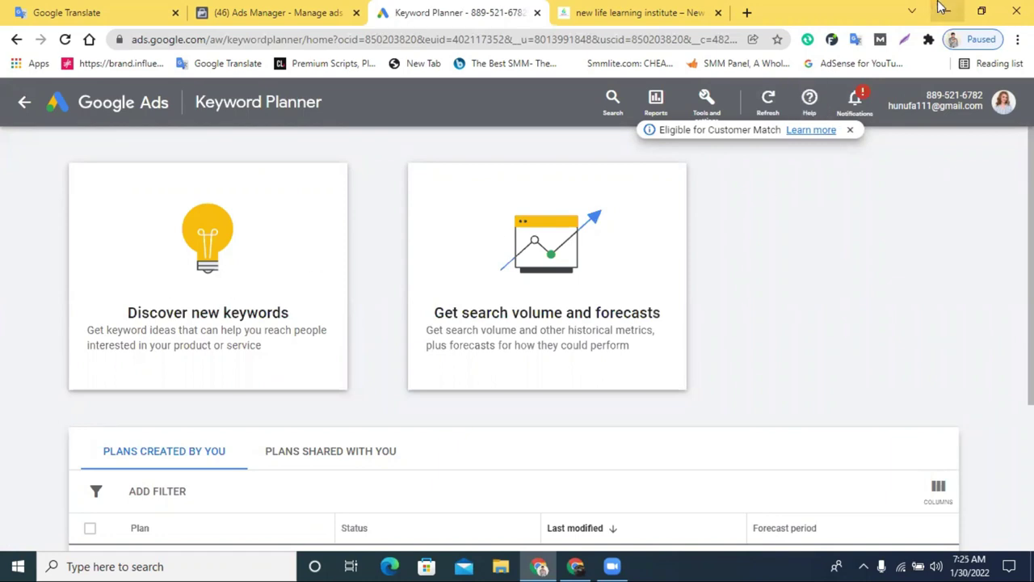
Step: Switch to the Chrome window with the "digital marketing" Google results and close its "buy tv" search tab
left_click(940, 10)
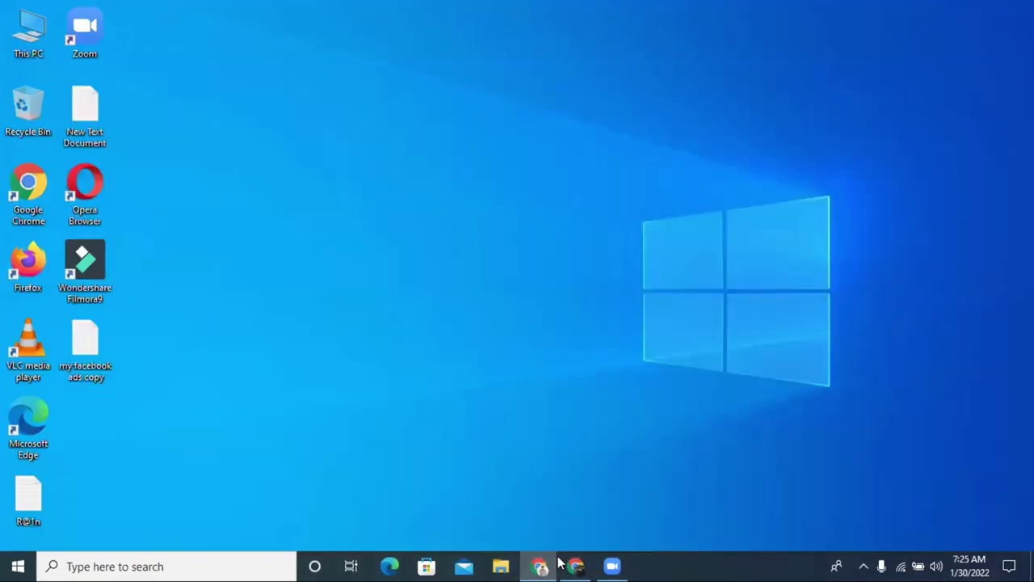
left_click(573, 565)
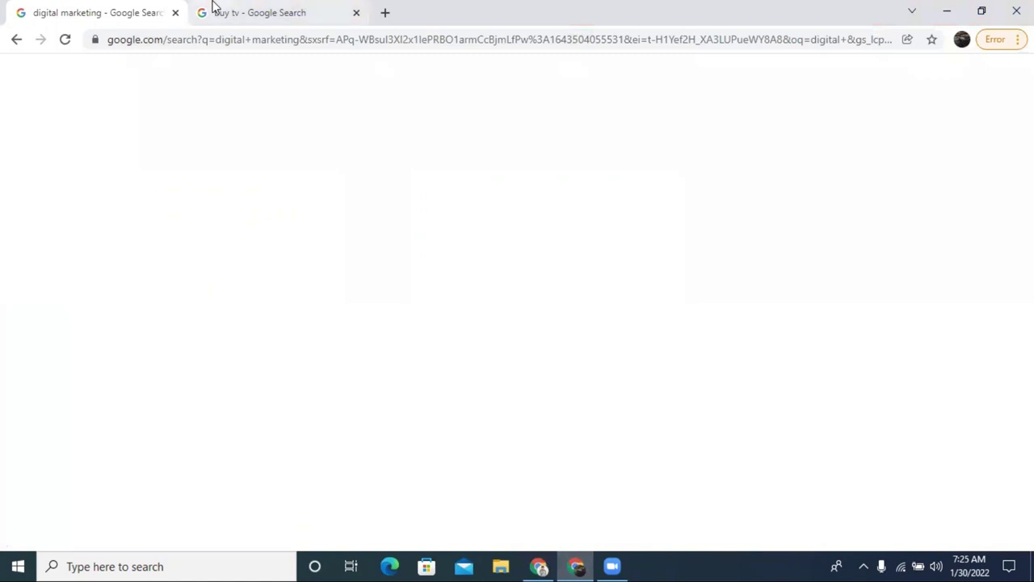
left_click(213, 8)
left_click(64, 15)
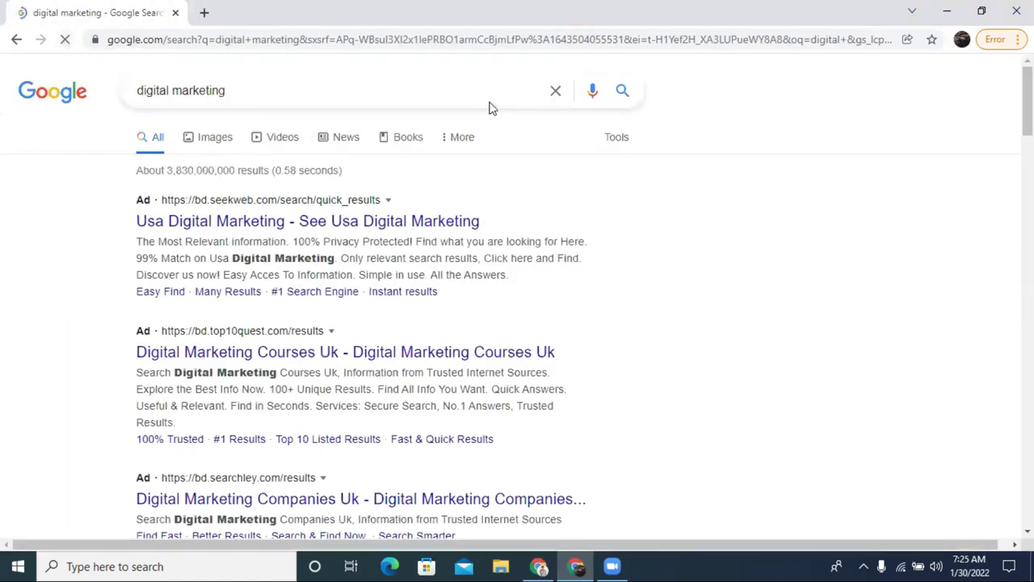
Step: Examine the search term "digital marketing" and the ads listed among its Google results
left_click_drag(144, 89, 239, 86)
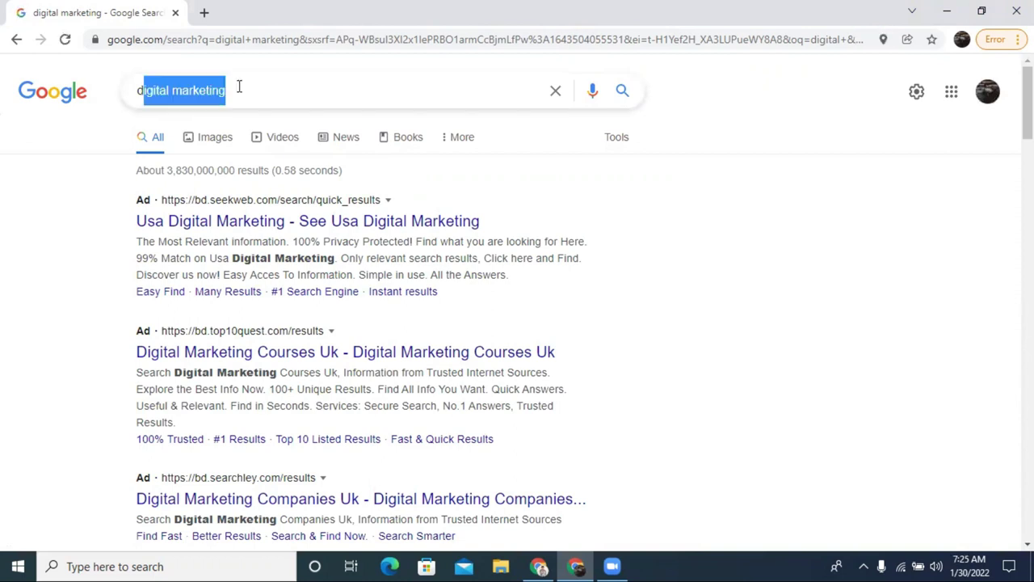
key("ctrl+c")
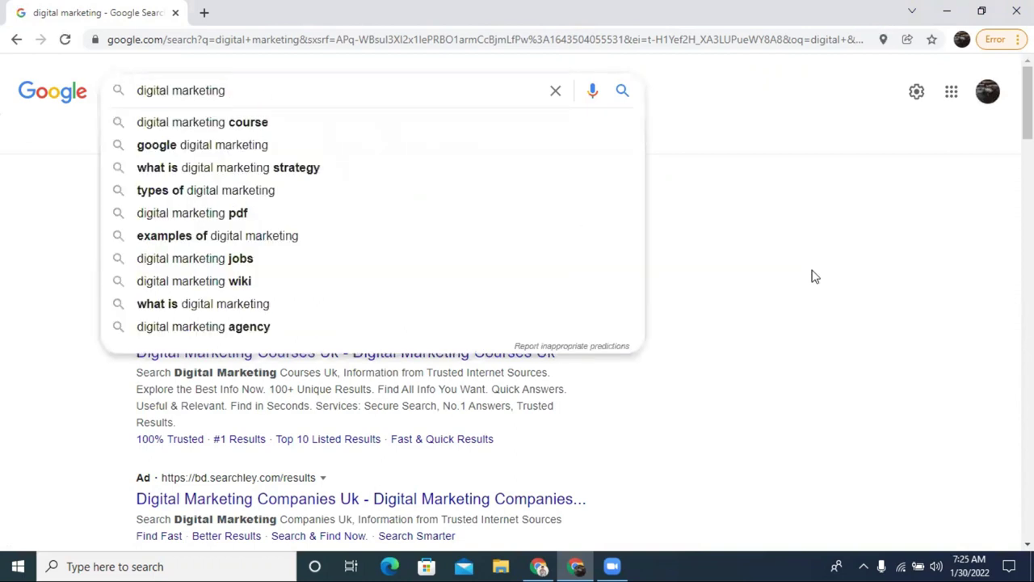
left_click(127, 236)
left_click_drag(241, 90, 134, 91)
left_click(28, 198)
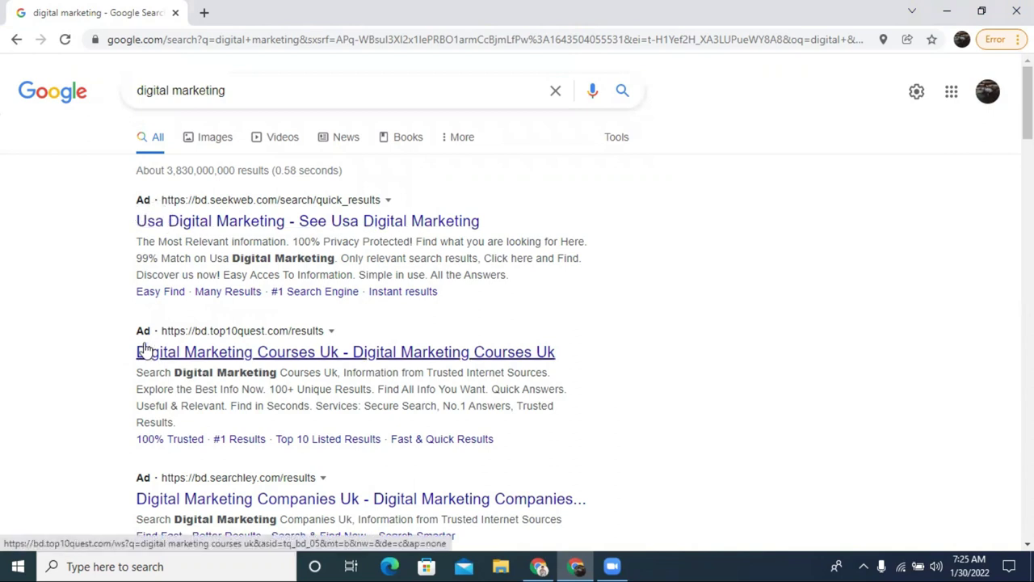
scroll(221, 267, "down", 1)
scroll(192, 262, "up", 1)
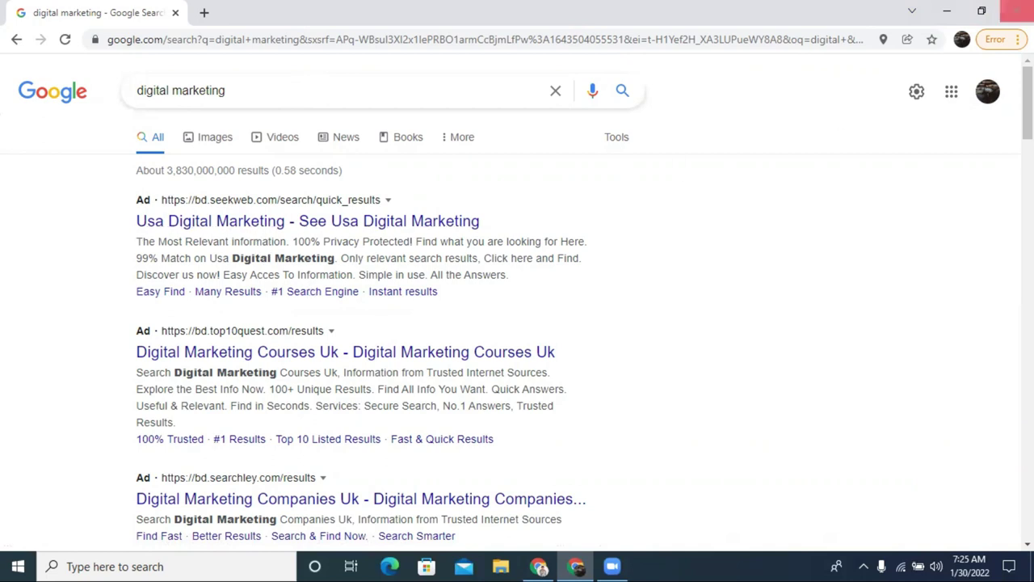
Step: Close the Google results window and open fiverr.com in a new incognito window
left_click(1016, 12)
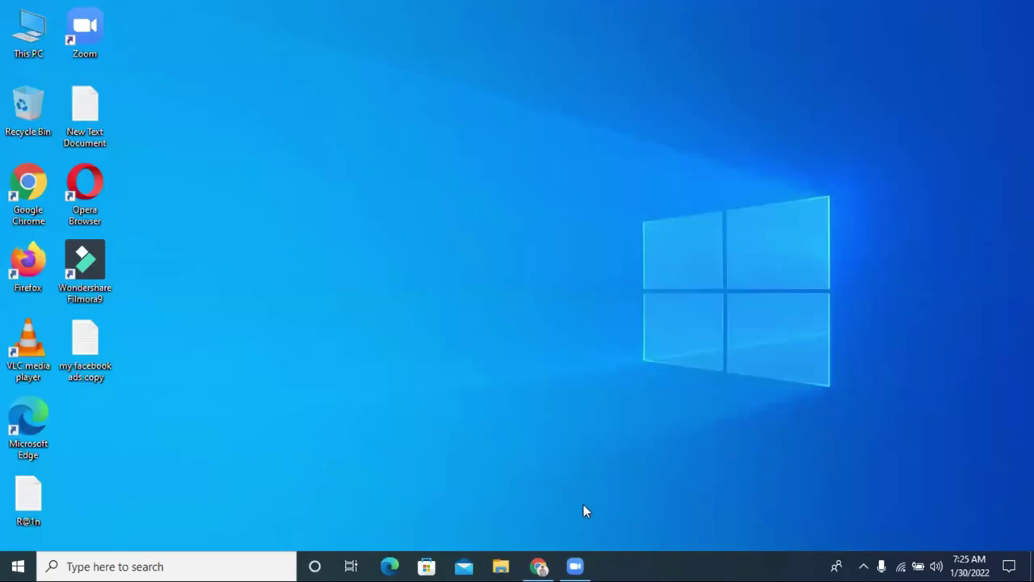
left_click(539, 565)
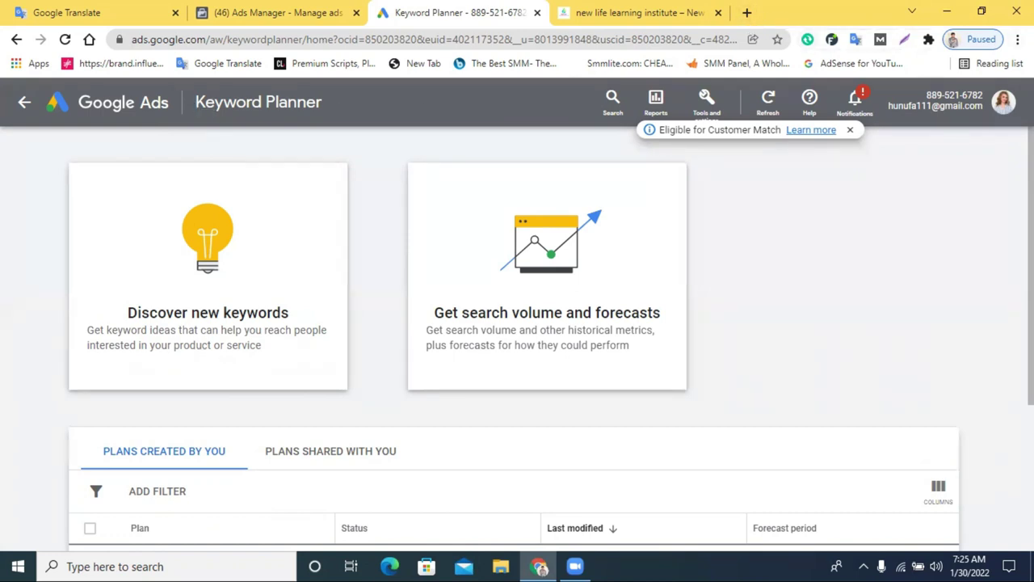
left_click(1017, 39)
key("Escape")
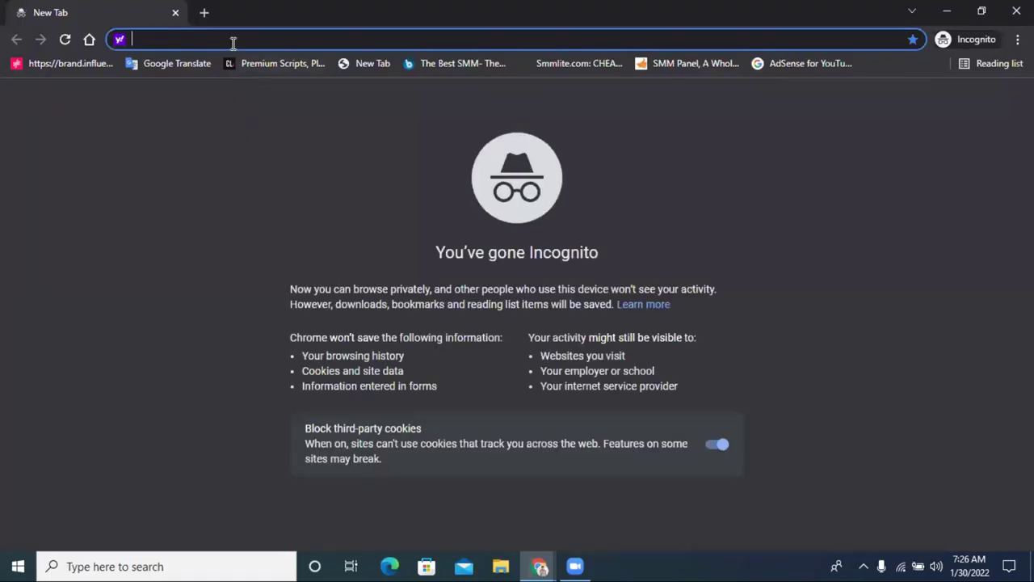
type("fiverr.com")
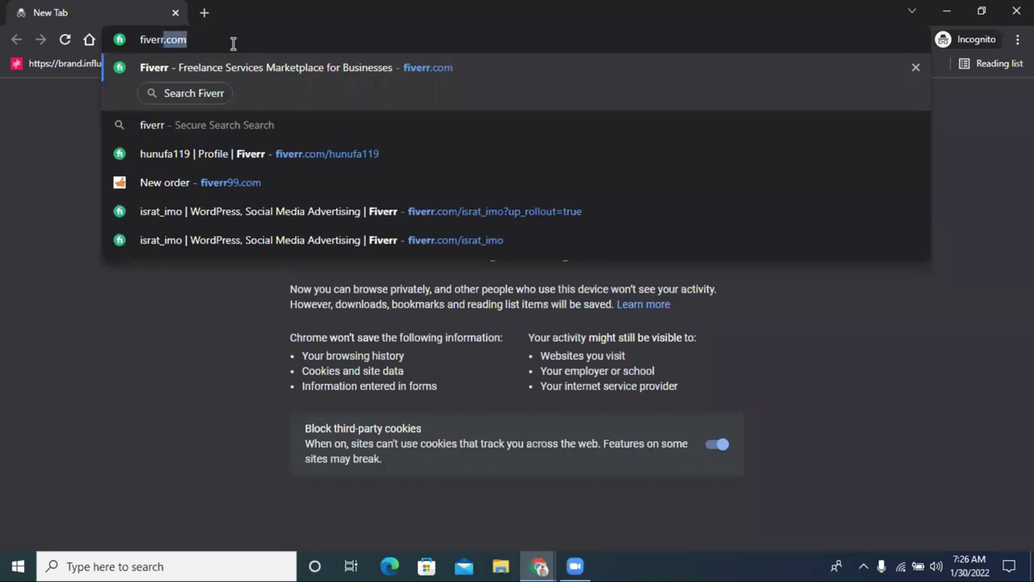
key("Return")
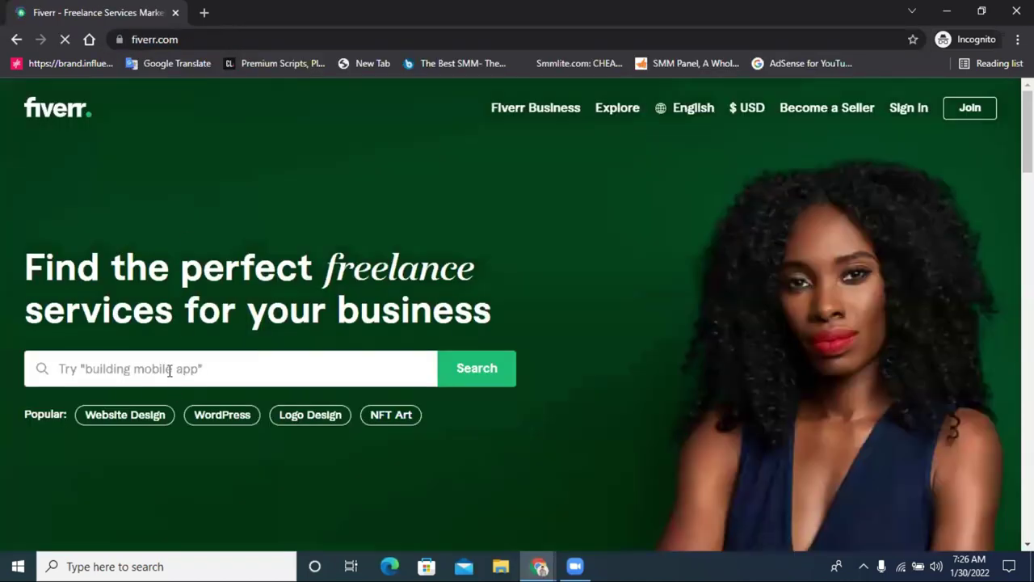
Step: Search Fiverr for the suggested service "google search ads" and reload the results page to dismiss the join dialog
left_click(170, 370)
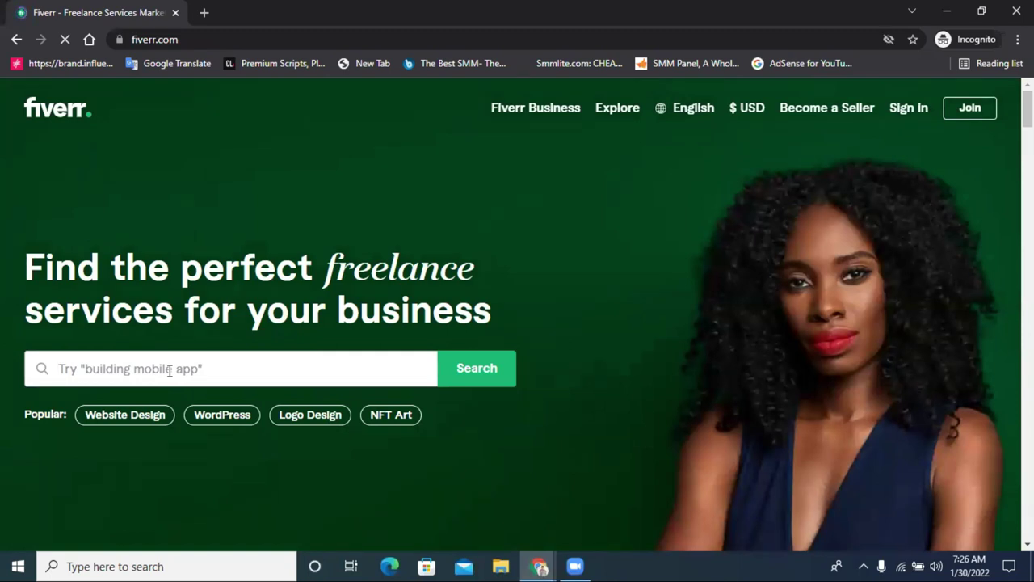
type("Google")
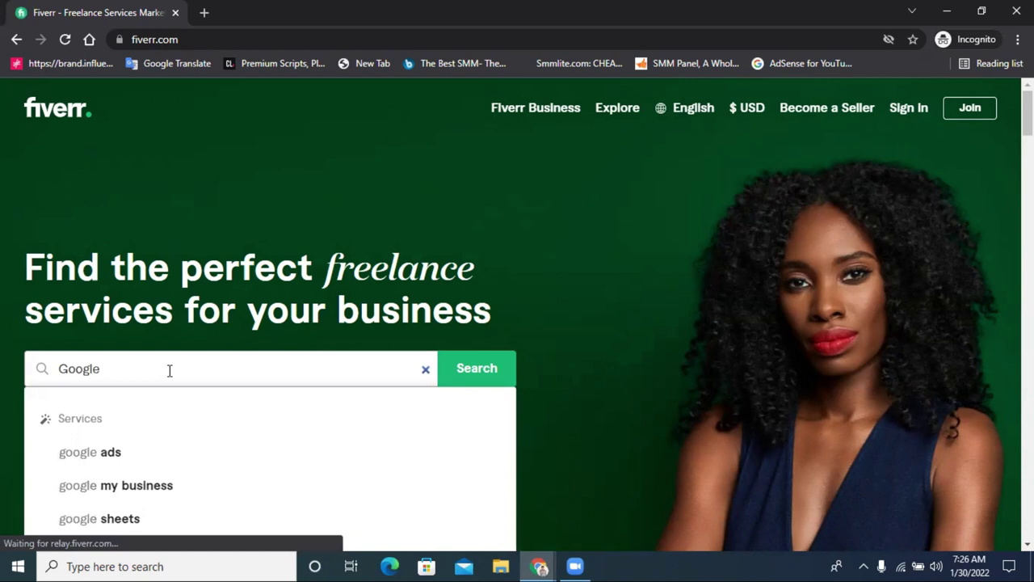
type(" se")
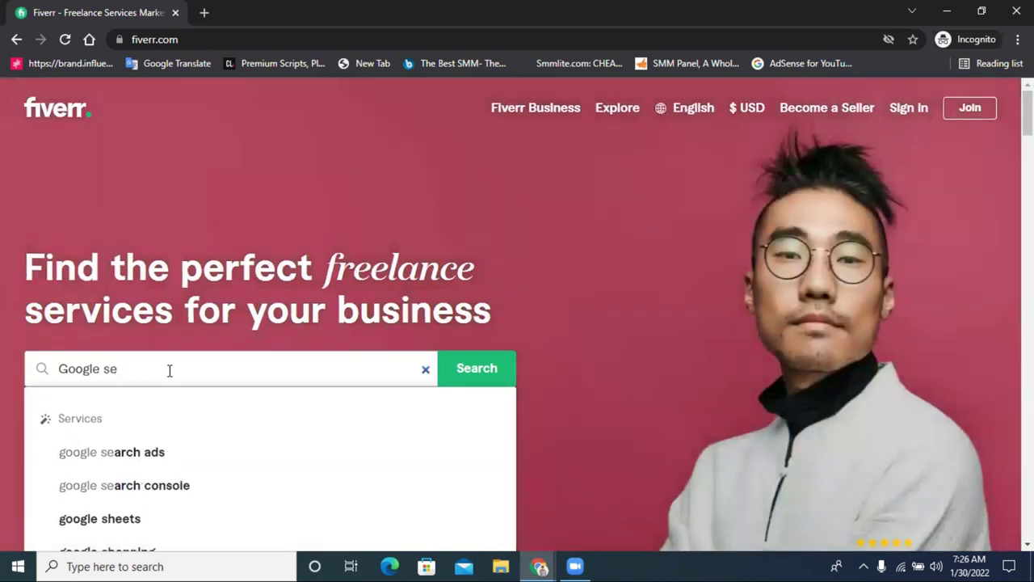
left_click(148, 457)
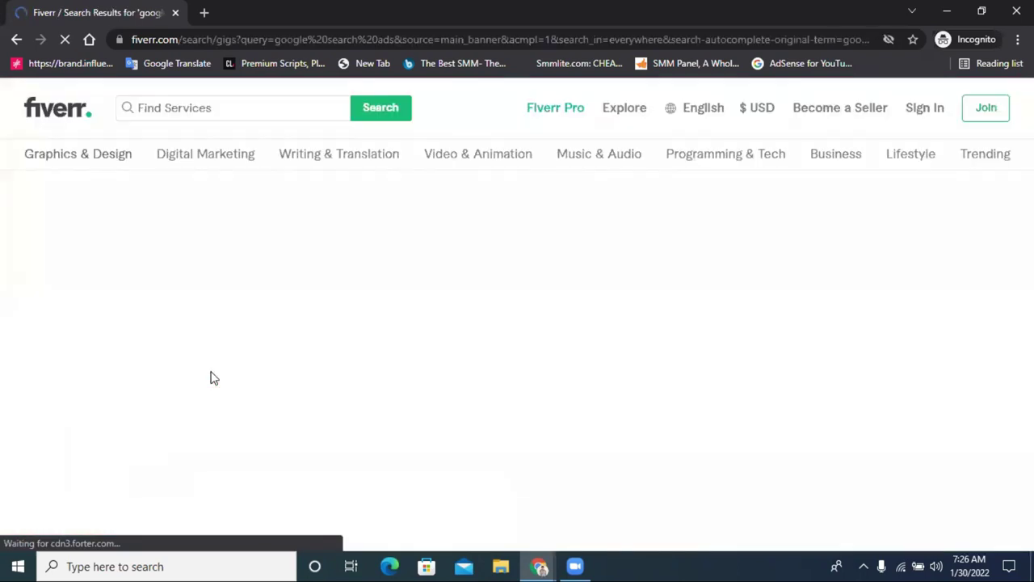
scroll(153, 353, "down", 1)
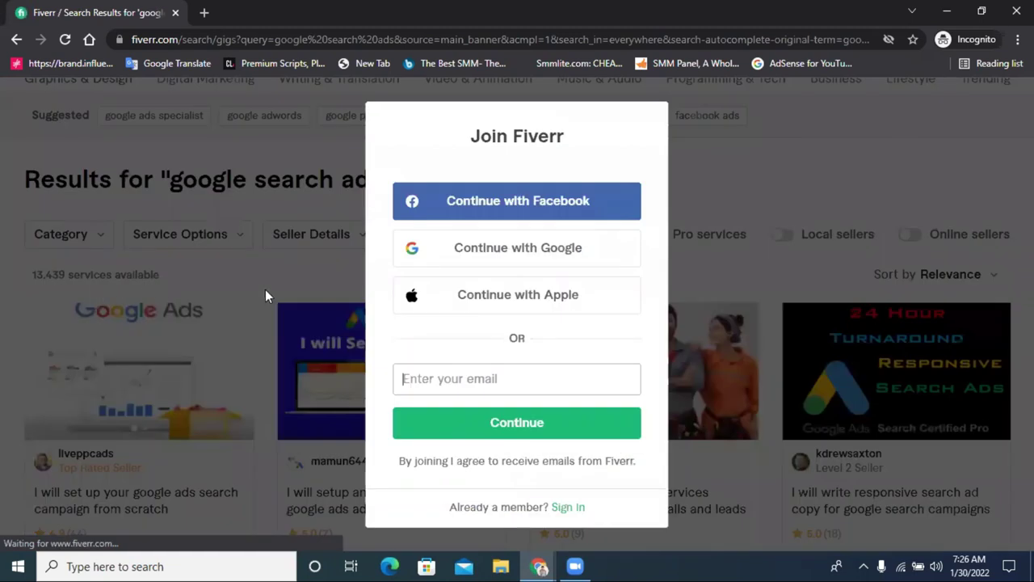
left_click(65, 39)
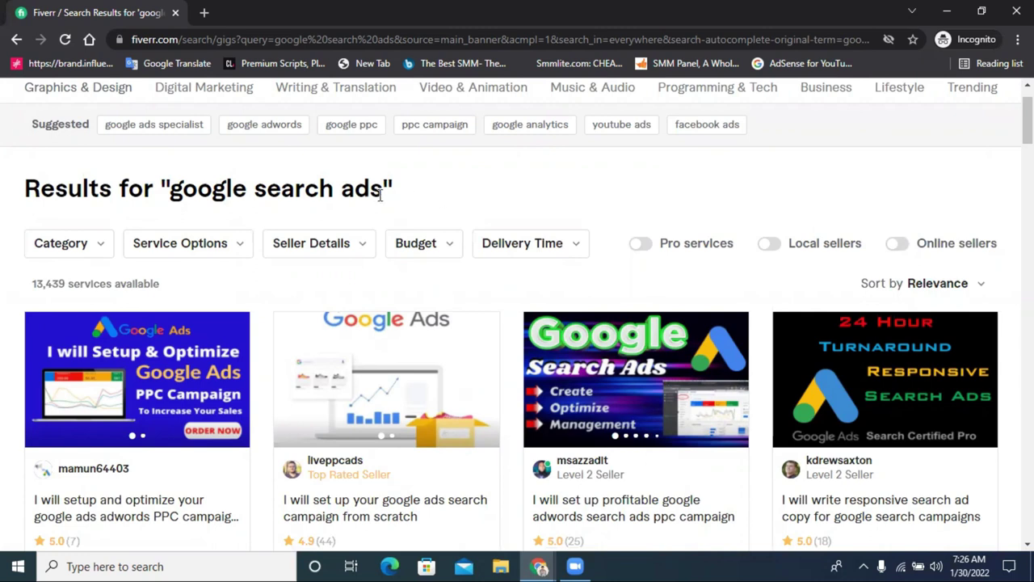
Step: Limit the "google search ads" results to online sellers for a comparison and remove that filter again
scroll(227, 331, "down", 1)
scroll(227, 330, "down", 1)
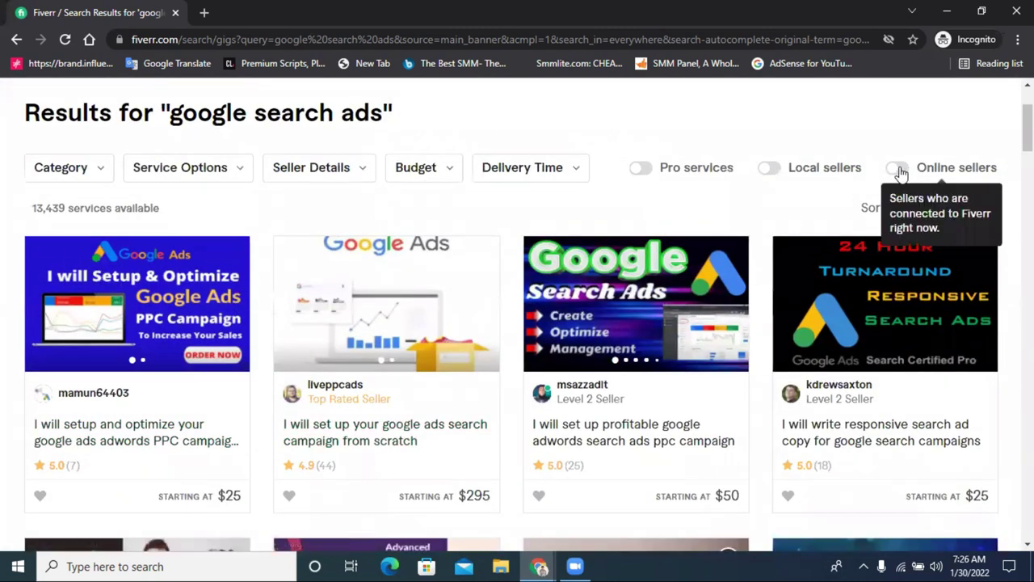
left_click(898, 169)
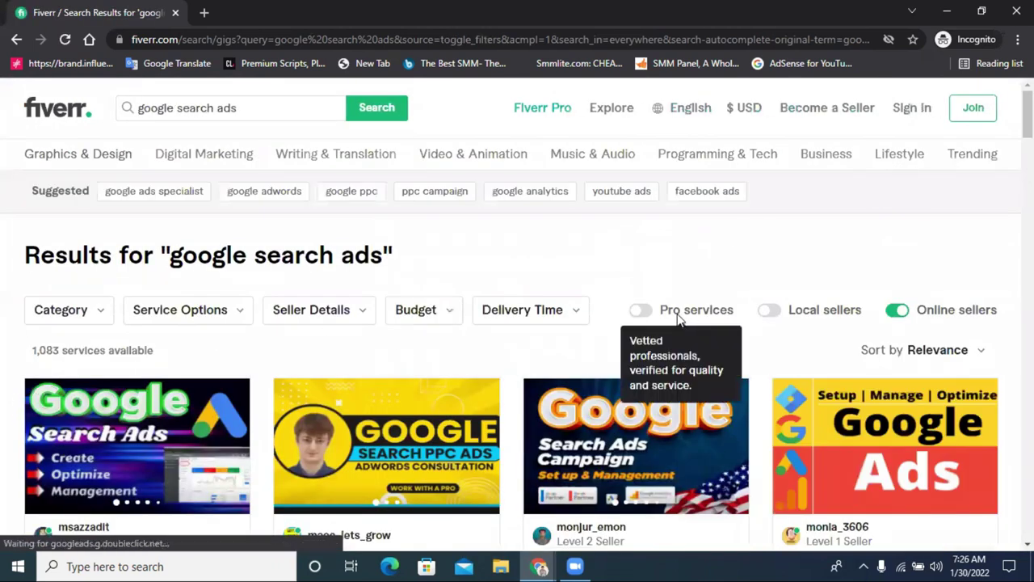
scroll(679, 317, "down", 3)
scroll(646, 295, "up", 3)
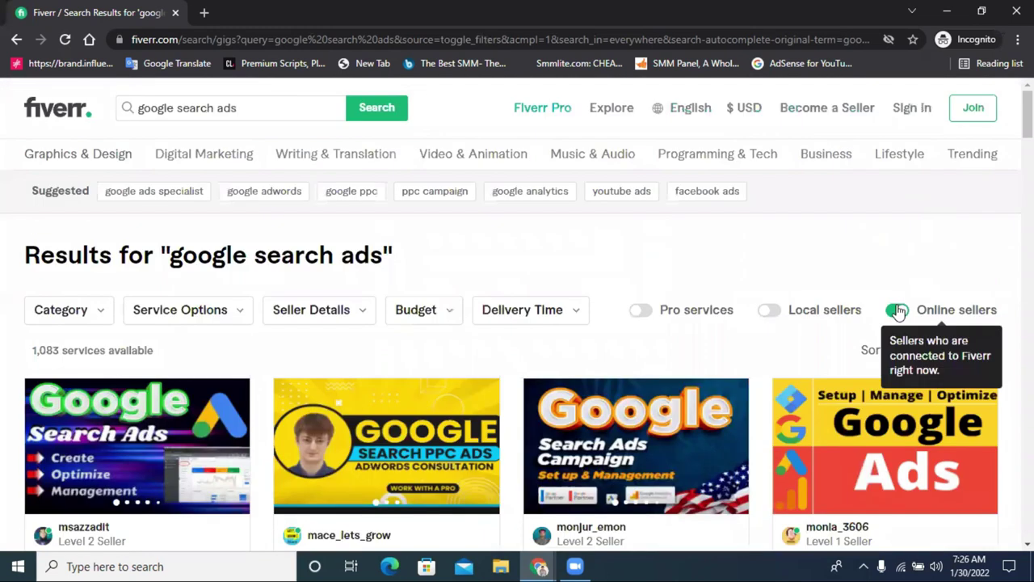
left_click(898, 312)
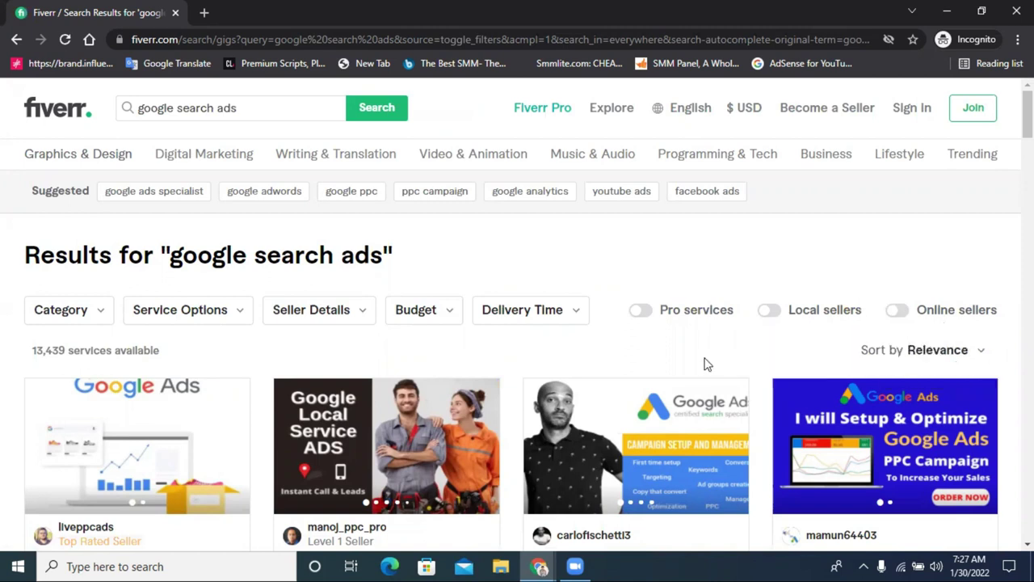
Step: Open the gig "I will set up your google ads search campaign from scratch" in a new tab and switch to it
scroll(726, 300, "down", 2)
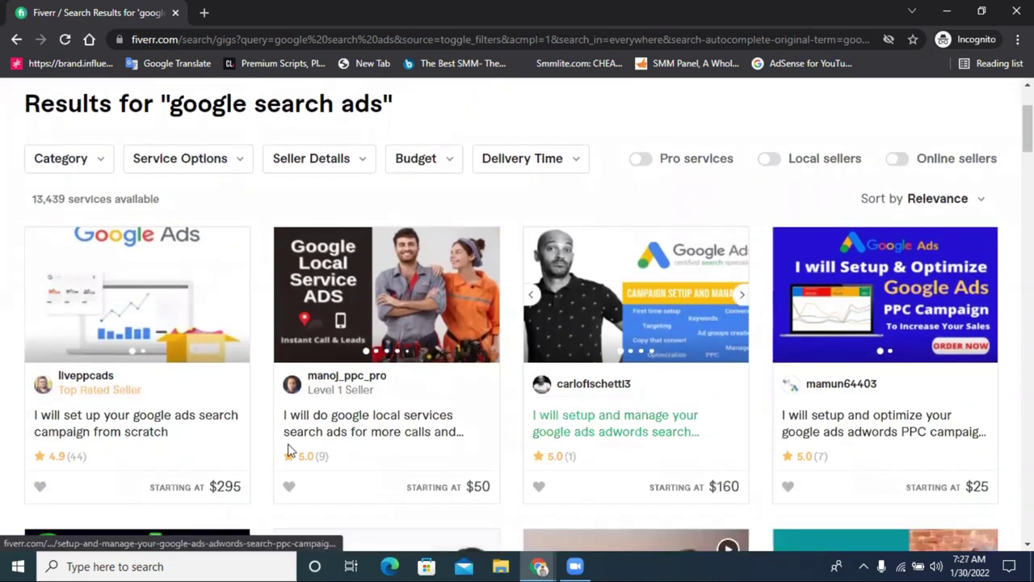
right_click(139, 432)
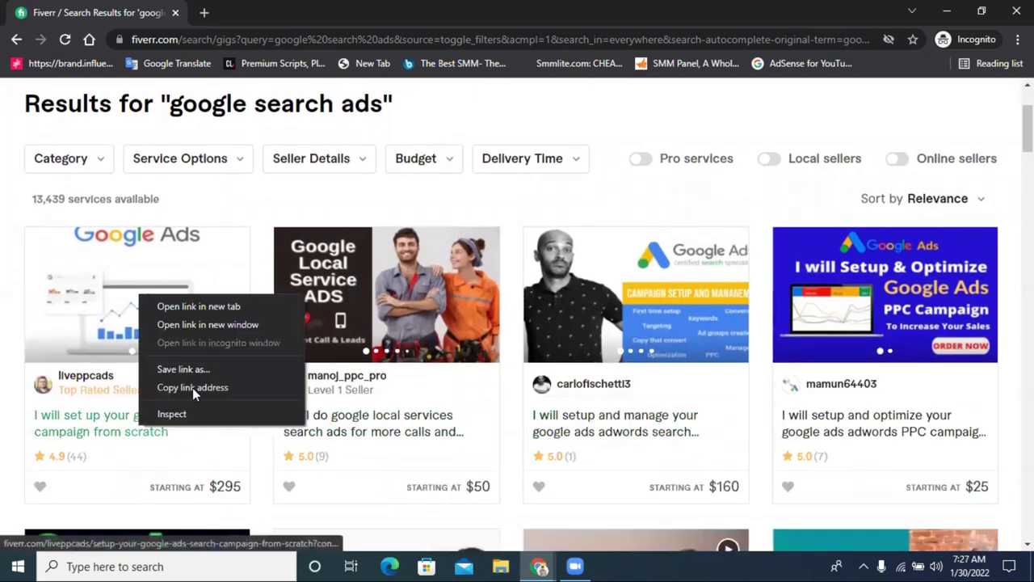
left_click(203, 304)
left_click(240, 9)
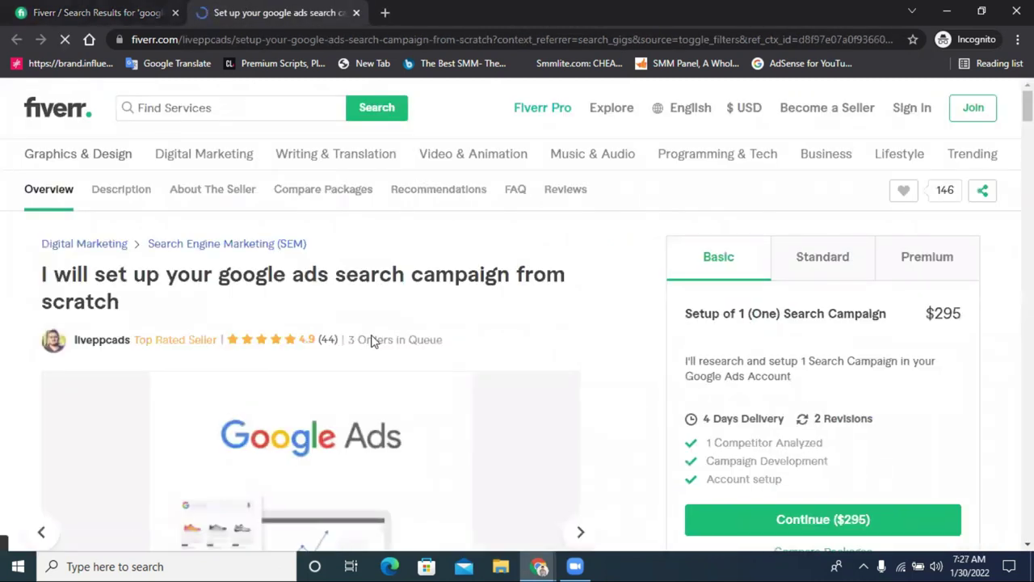
Step: Check the gig's orders in queue and Basic package price, and show the Standard package
left_click_drag(356, 340, 334, 340)
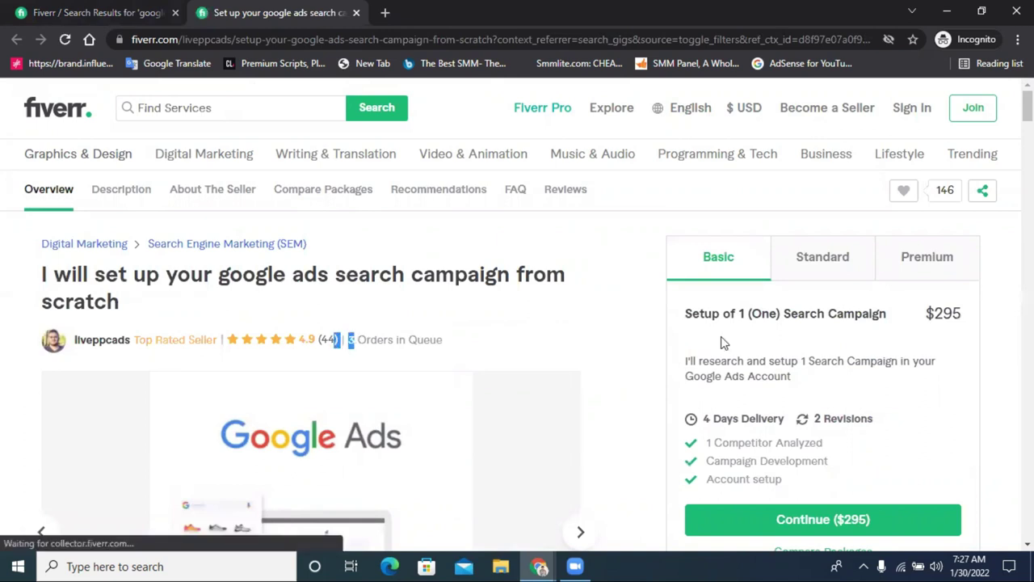
left_click_drag(934, 316, 968, 323)
left_click(831, 267)
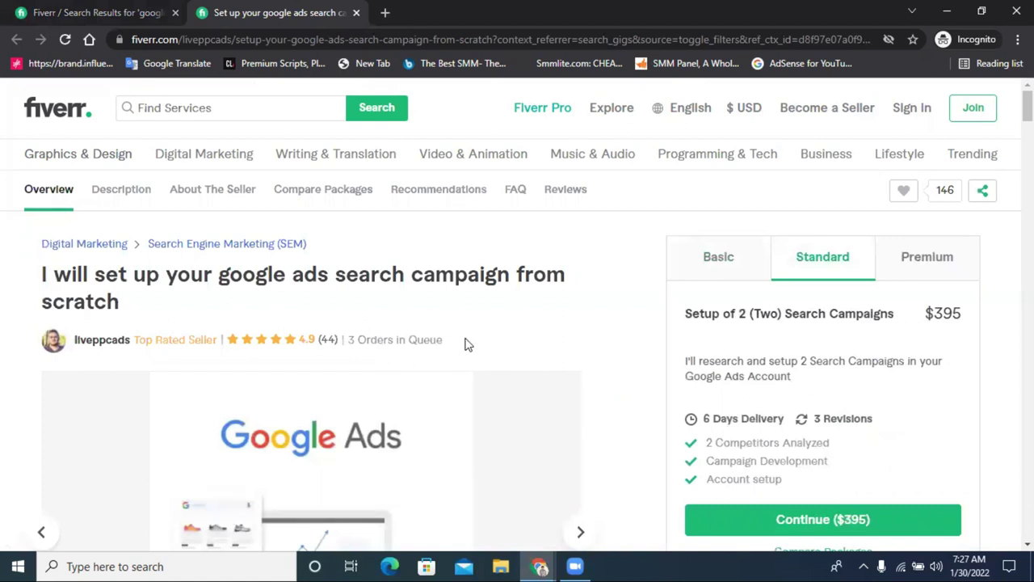
Step: Read through the gig's description of included services and check the seller's rating and review count
scroll(556, 315, "down", 1)
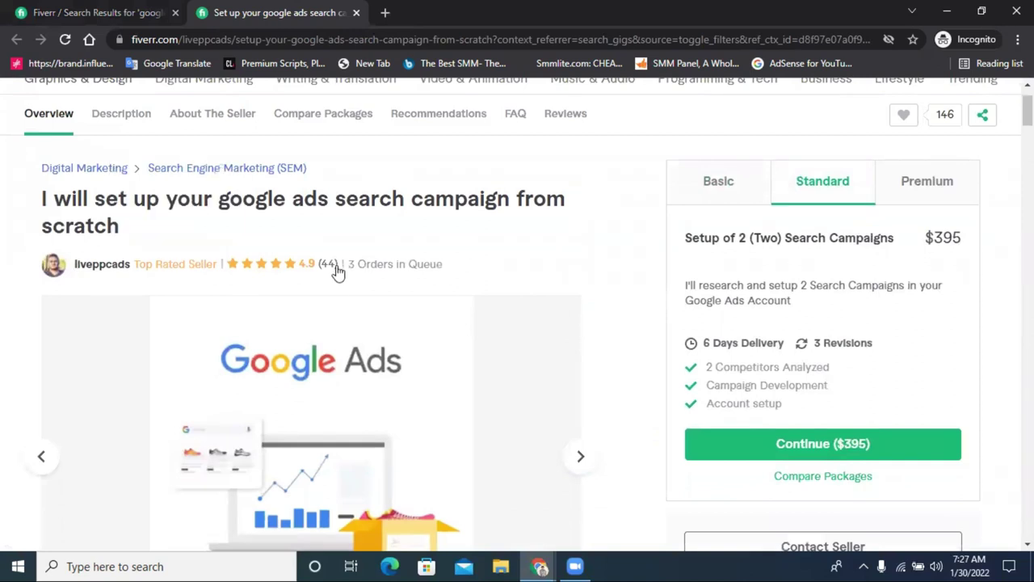
scroll(89, 277, "down", 5)
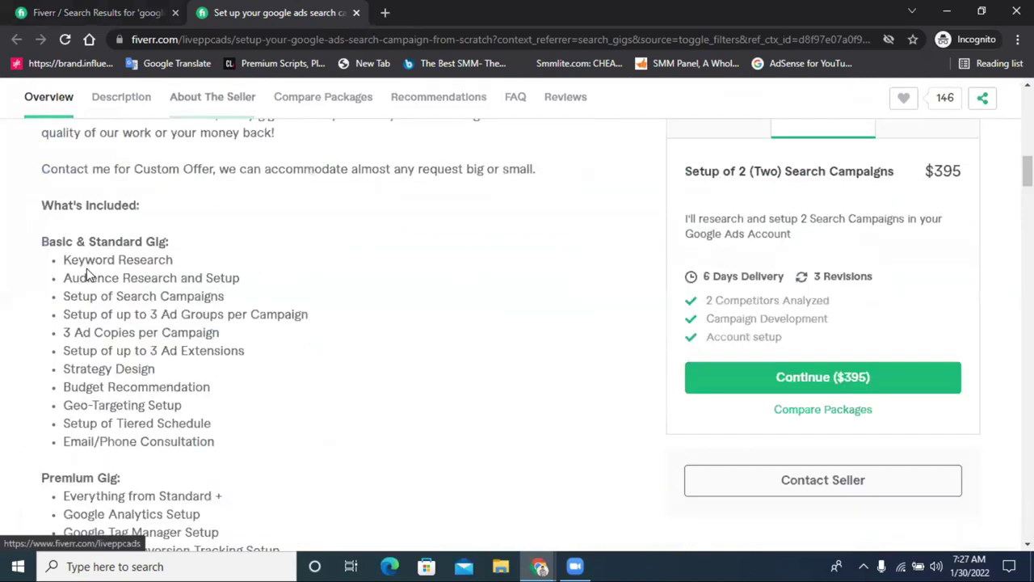
scroll(89, 277, "down", 6)
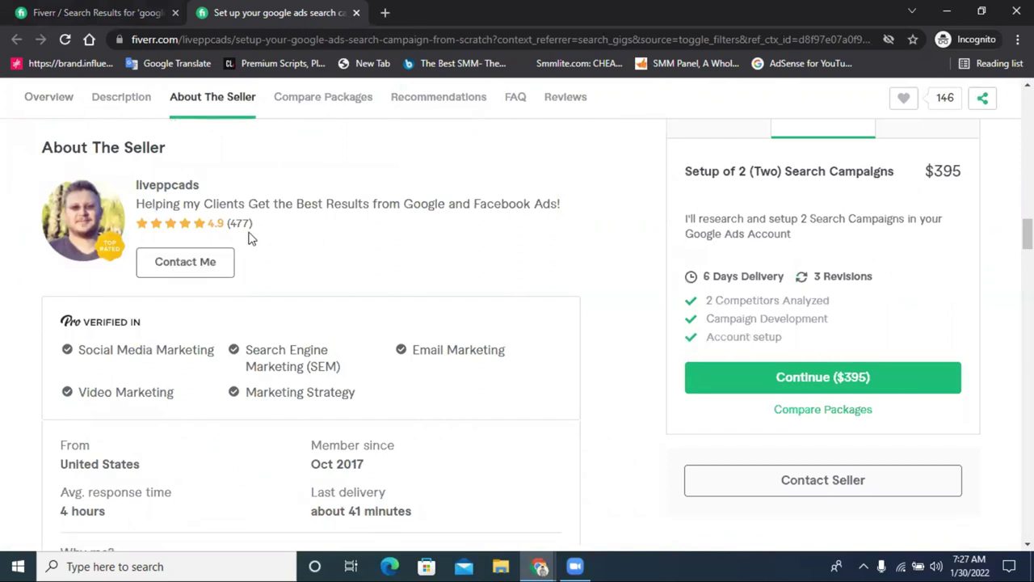
left_click_drag(250, 233, 232, 234)
Step: Open the seller's profile and review the prices and ratings of the seller's other gigs
left_click(166, 188)
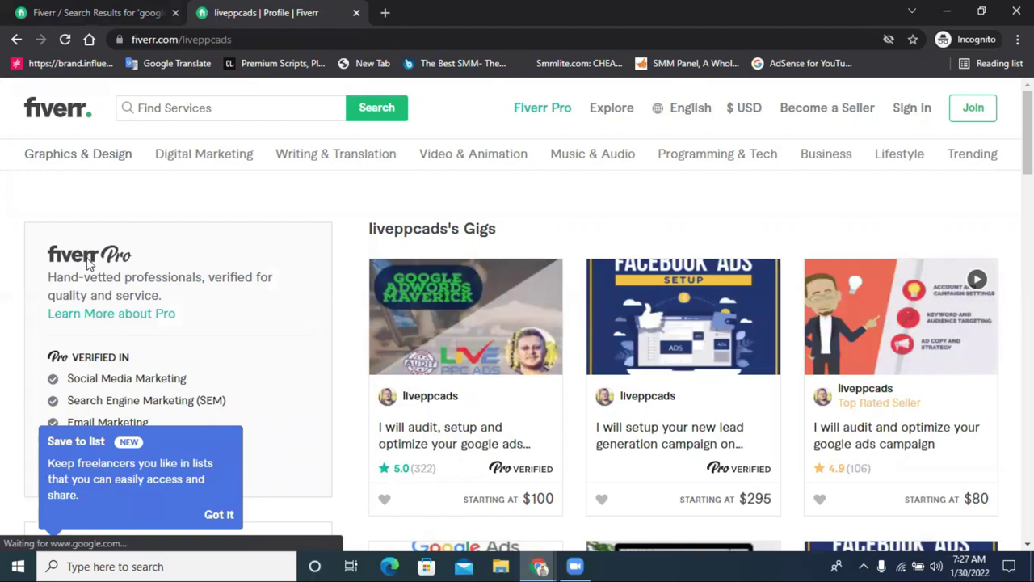
scroll(598, 330, "down", 1)
scroll(601, 332, "down", 1)
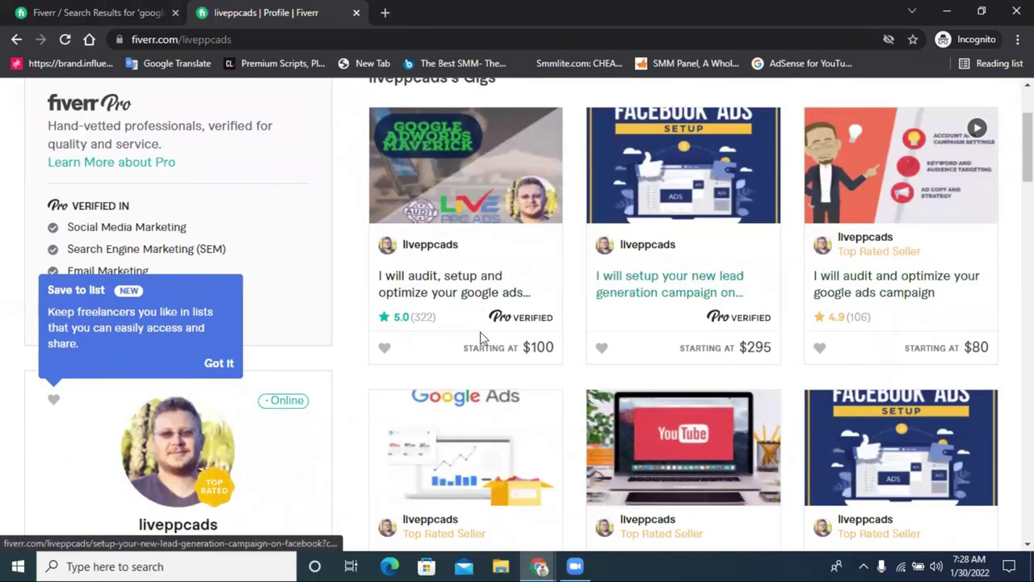
scroll(606, 315, "down", 3)
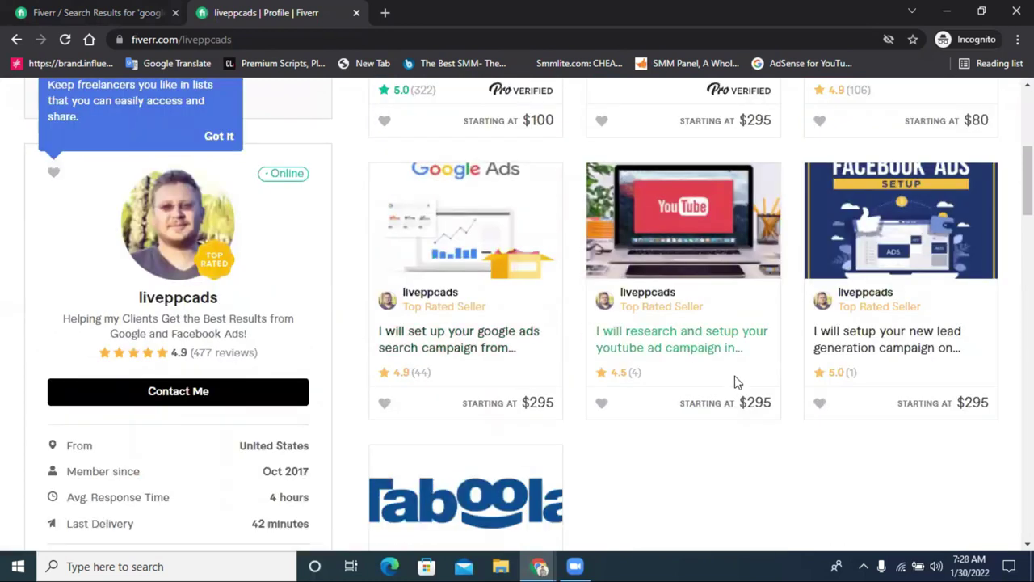
scroll(478, 293, "up", 1)
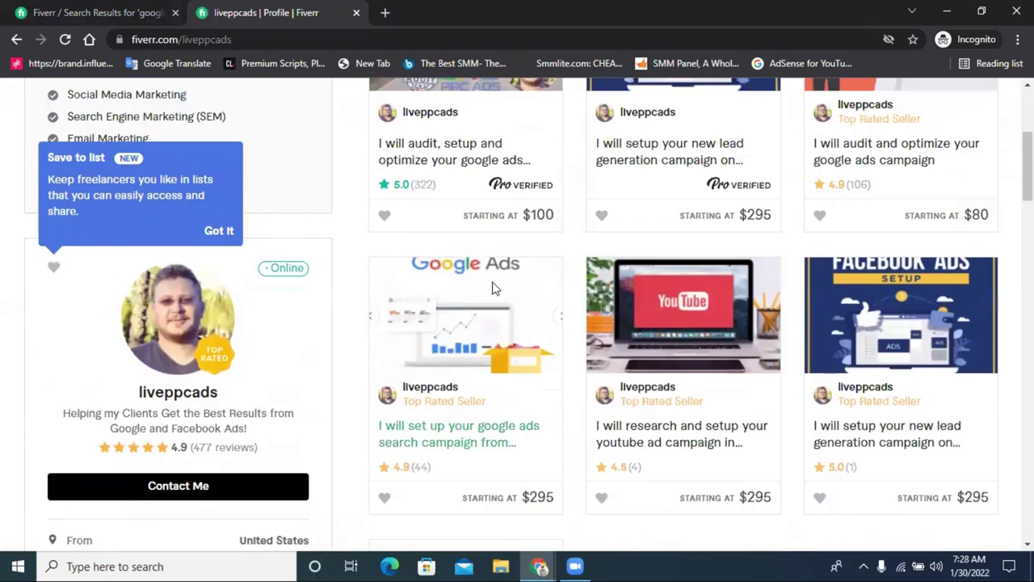
scroll(478, 293, "up", 3)
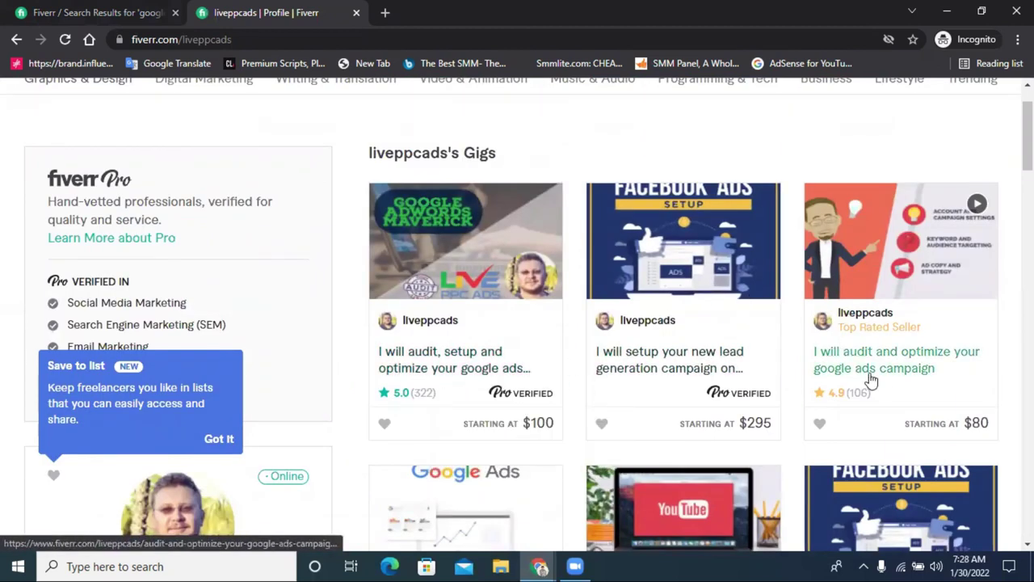
Step: Review the seller's other gigs on the profile and dismiss the "Save to list" tip
scroll(895, 373, "down", 4)
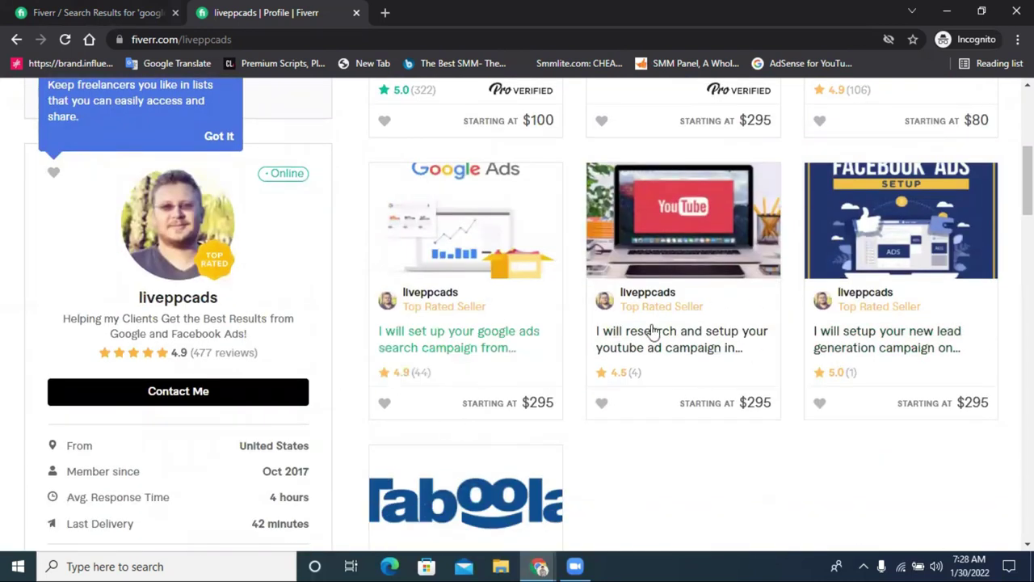
scroll(576, 376, "up", 1)
scroll(575, 376, "up", 2)
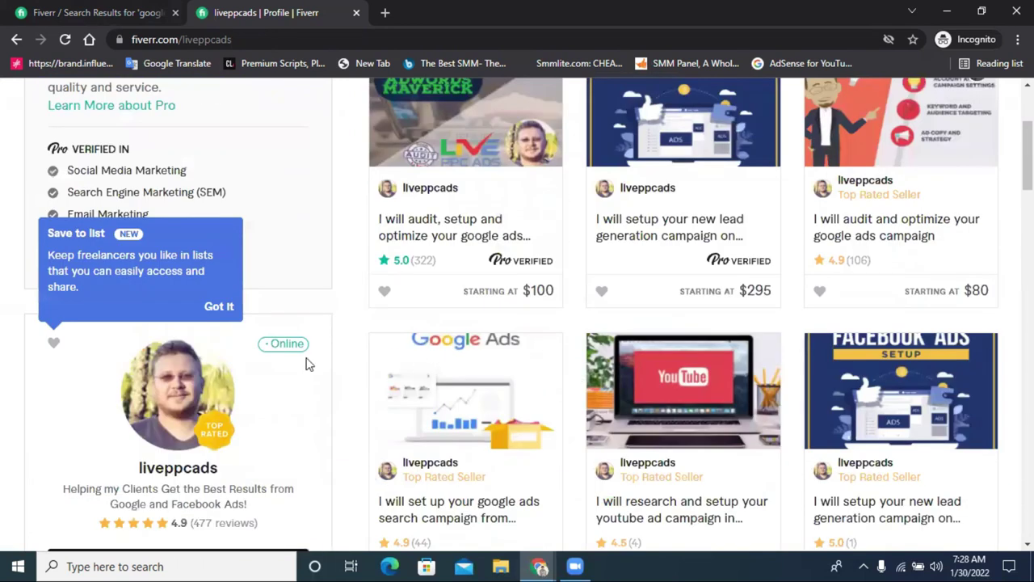
scroll(231, 415, "up", 2)
left_click(216, 440)
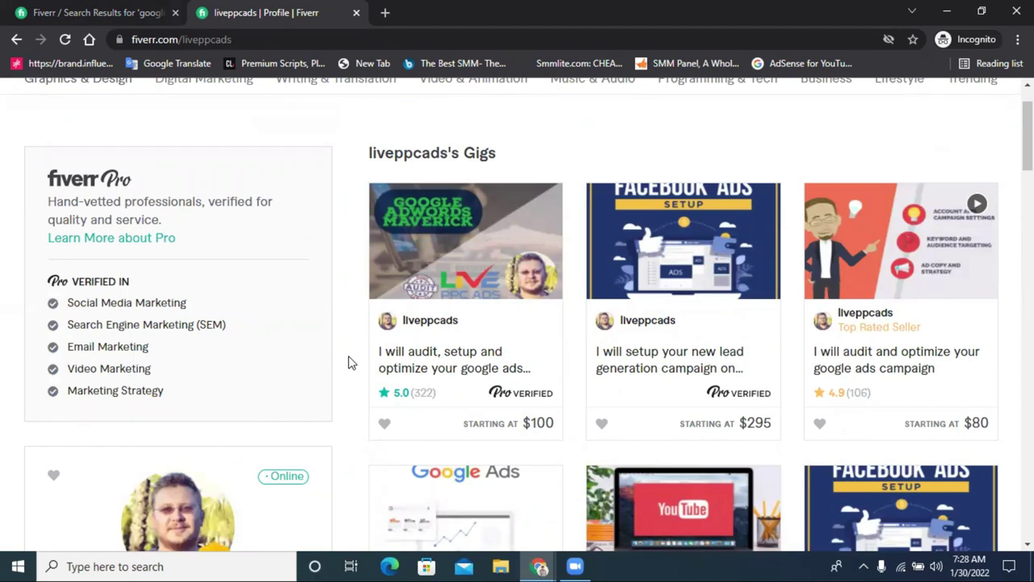
Step: Look over the seller's gig prices once more and highlight the review count on the profile
scroll(350, 363, "down", 4)
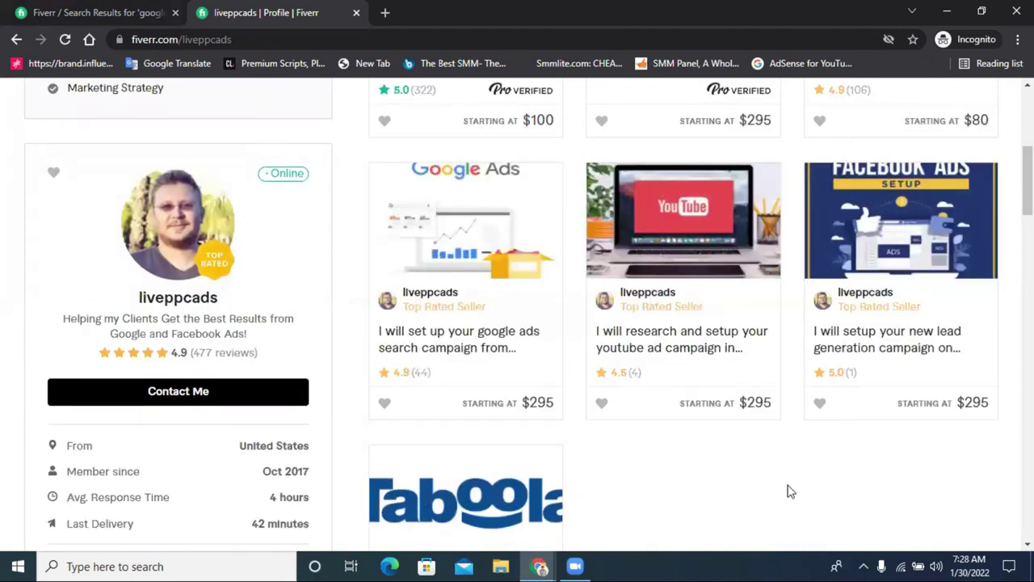
scroll(791, 489, "up", 1)
scroll(787, 490, "up", 2)
scroll(788, 487, "down", 2)
left_click_drag(197, 349, 206, 350)
Step: Search the web for "calculator" in a new tab
left_click(384, 12)
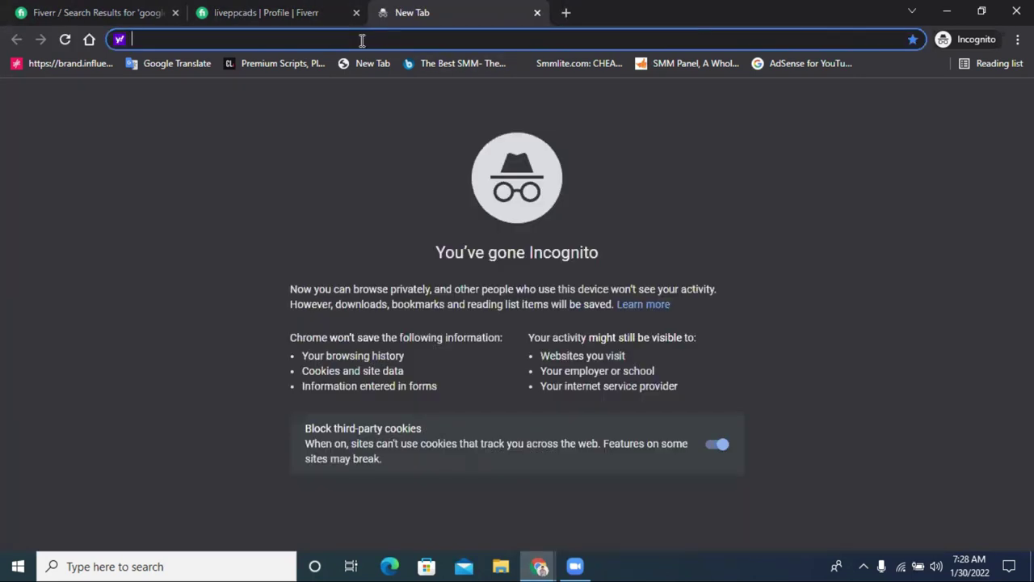
type("c")
type("alculator")
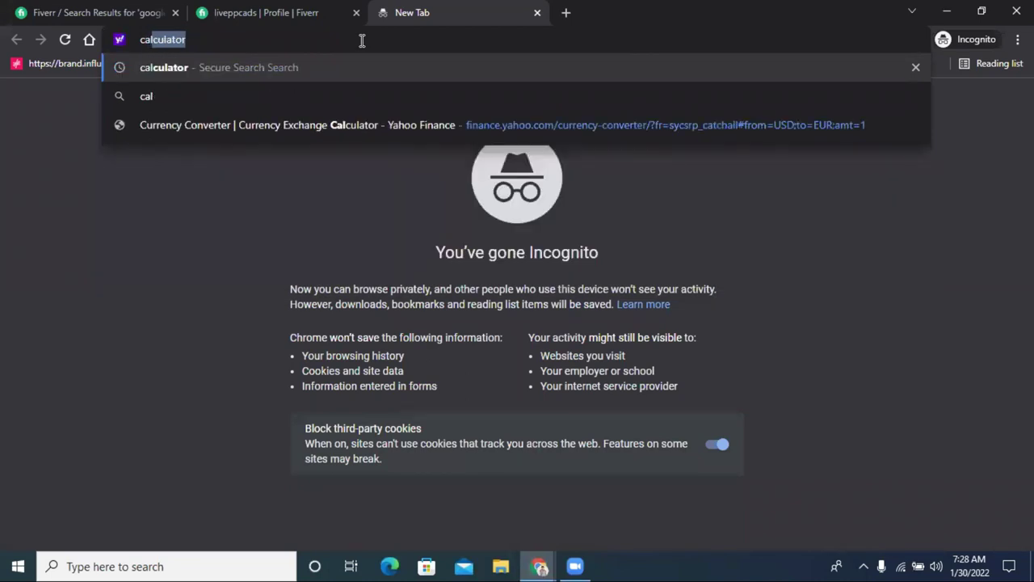
key("Return")
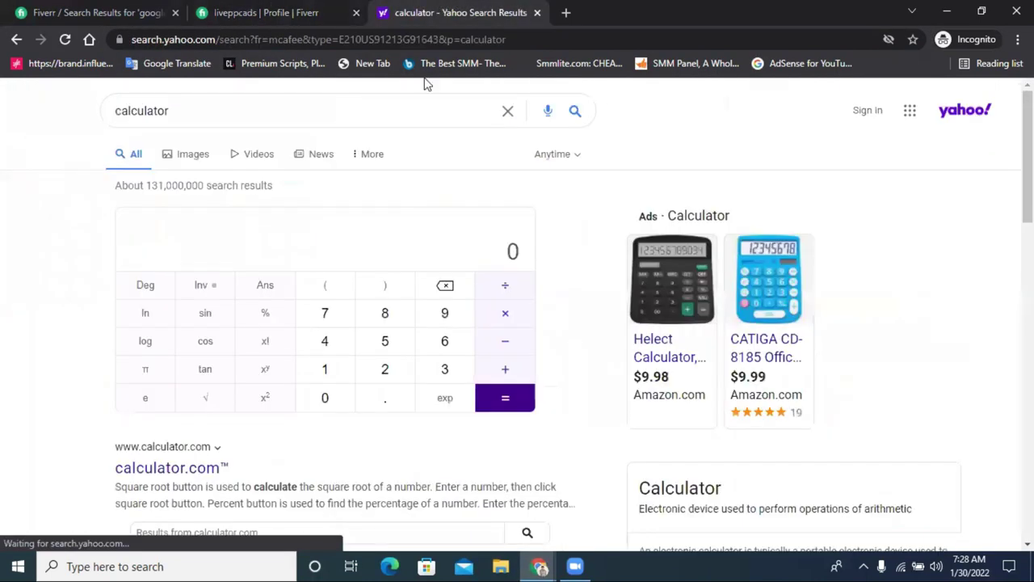
Step: Recheck the seller's review count and enter 477 in the online calculator as the first factor of a multiplication
left_click(250, 10)
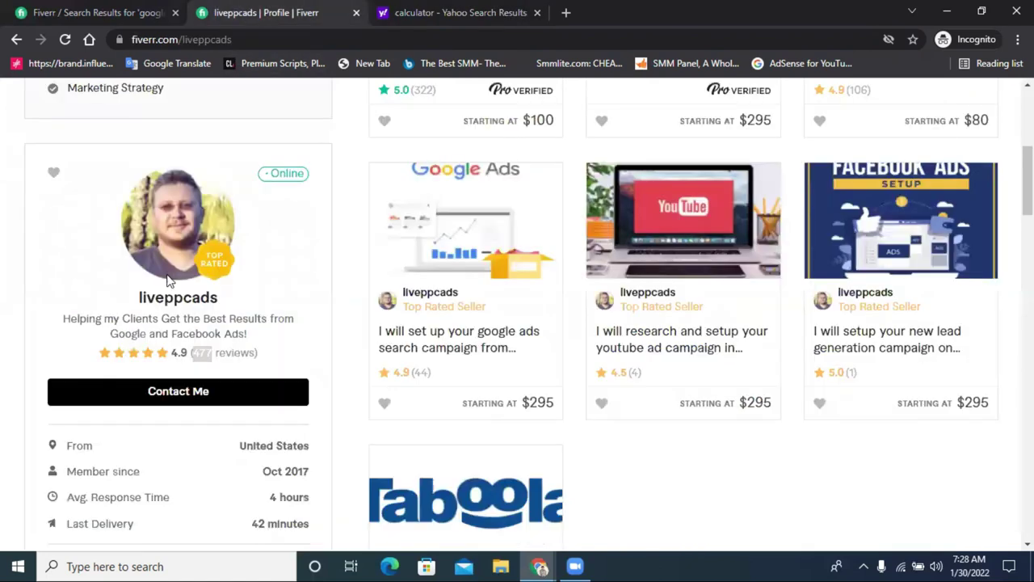
left_click(416, 10)
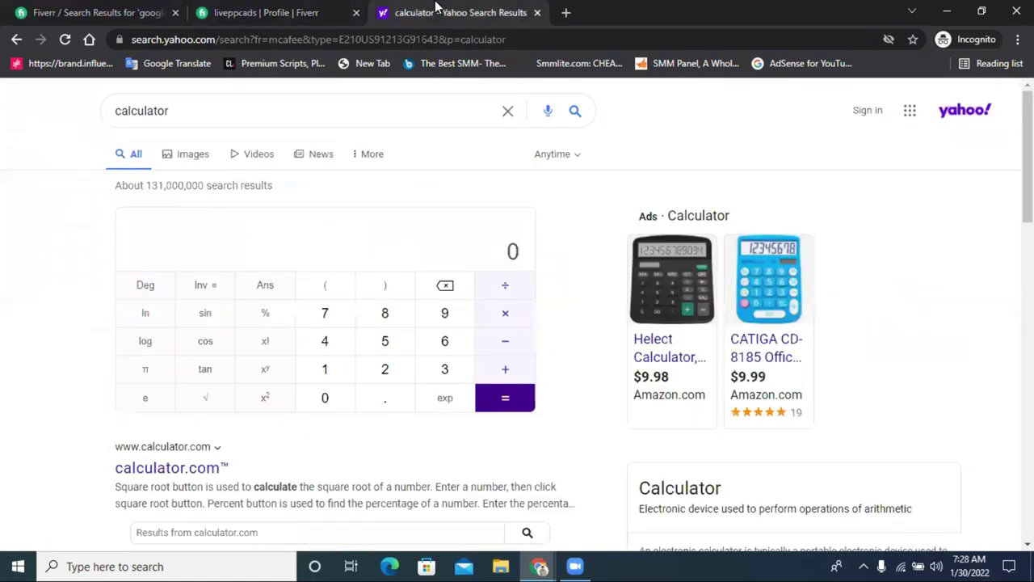
left_click(325, 342)
left_click(327, 315)
left_click(327, 314)
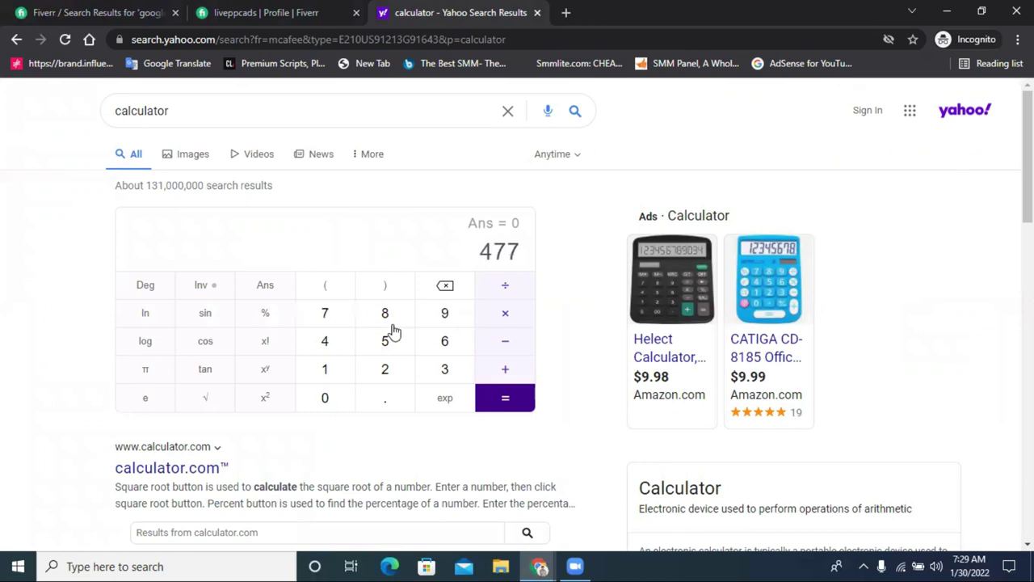
left_click(505, 314)
Step: Open the seller's YouTube ad campaign gig from the profile, check its Standard package price, and close the gig
left_click(271, 9)
left_click(108, 10)
left_click(257, 10)
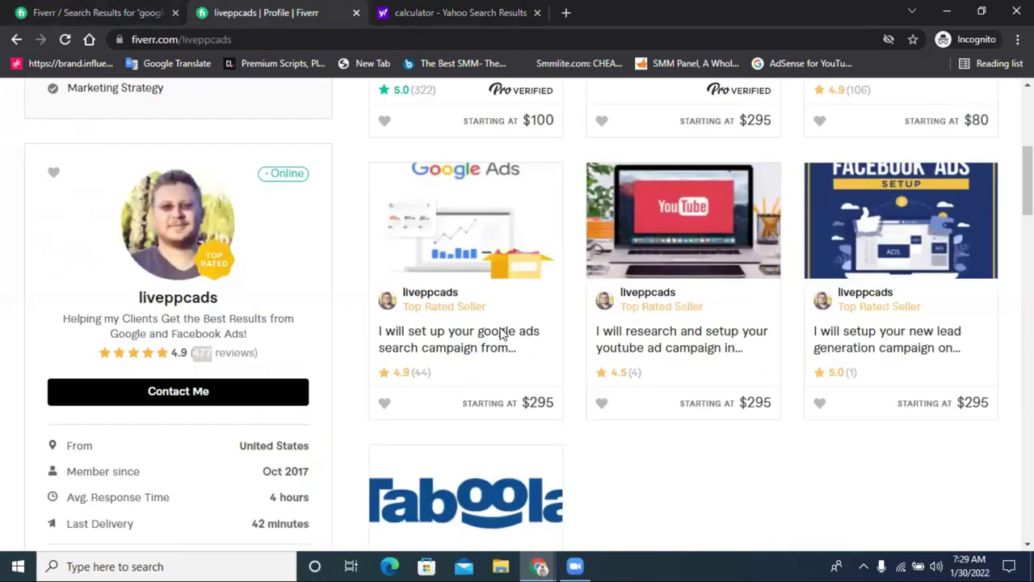
left_click(655, 346)
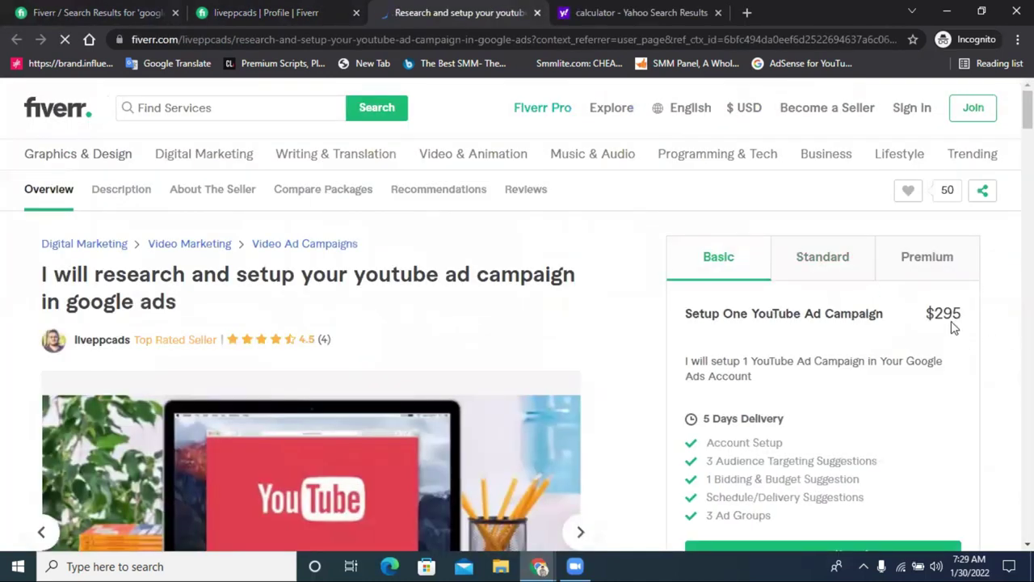
left_click(834, 274)
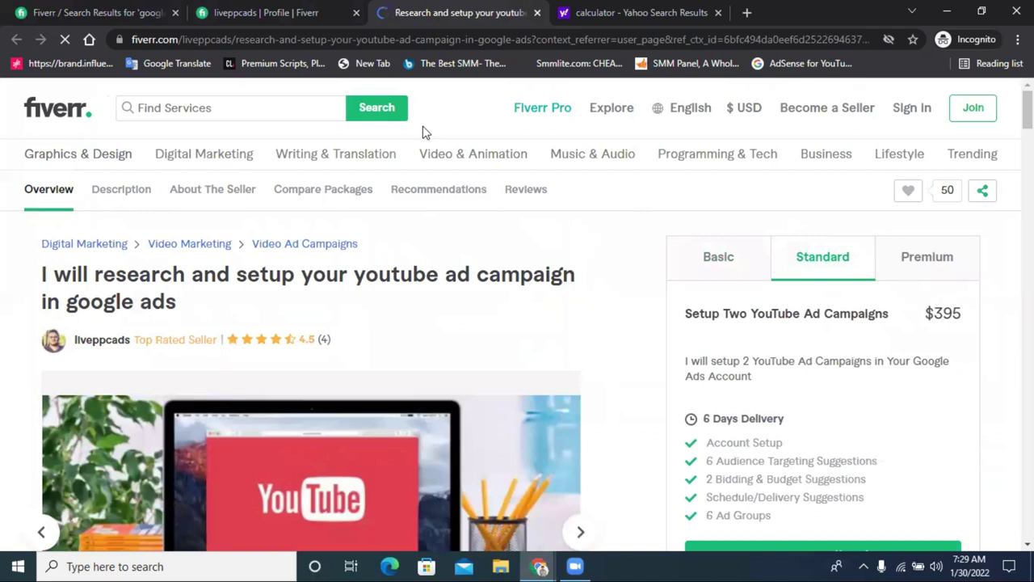
left_click(536, 13)
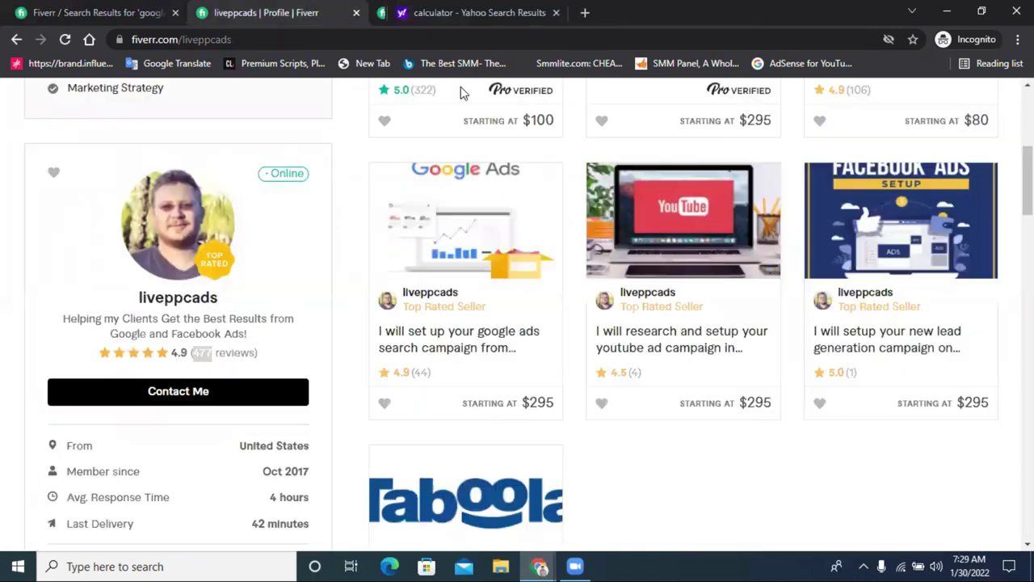
Step: Complete the calculator multiplication with 395 as the second factor and examine the resulting earnings estimate
left_click(457, 13)
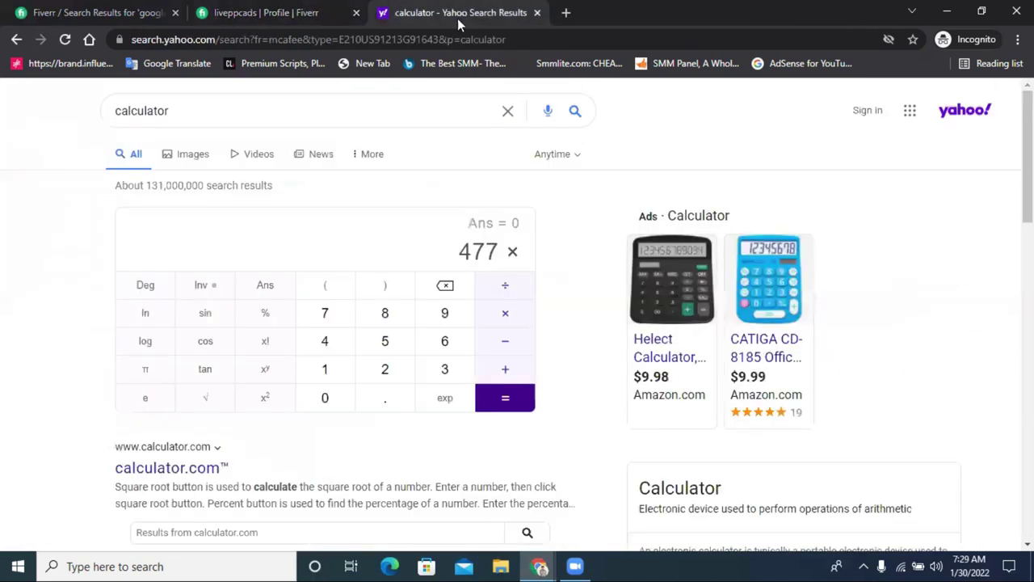
left_click(445, 370)
left_click(449, 313)
left_click(396, 341)
left_click(502, 399)
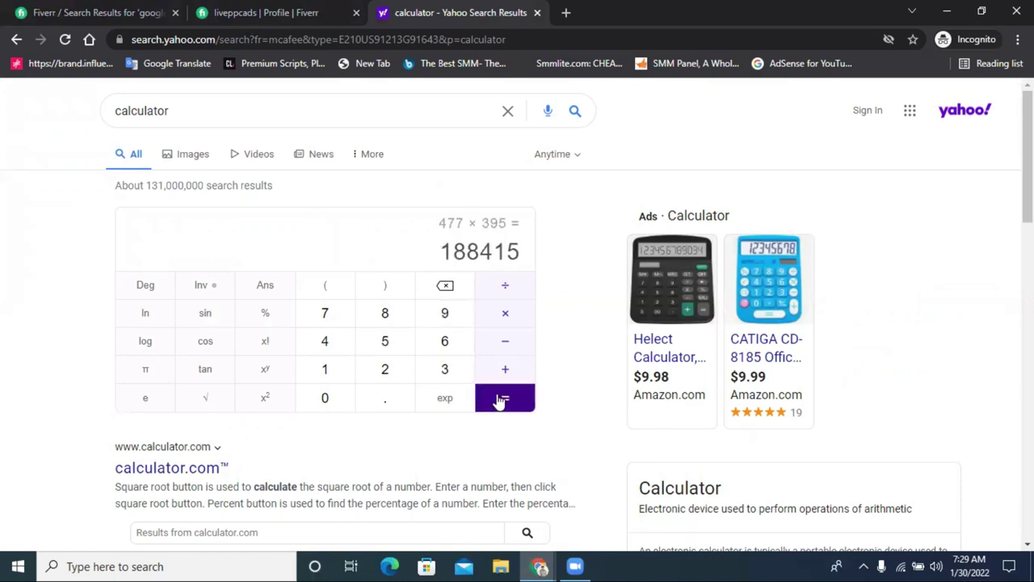
left_click_drag(466, 251, 441, 251)
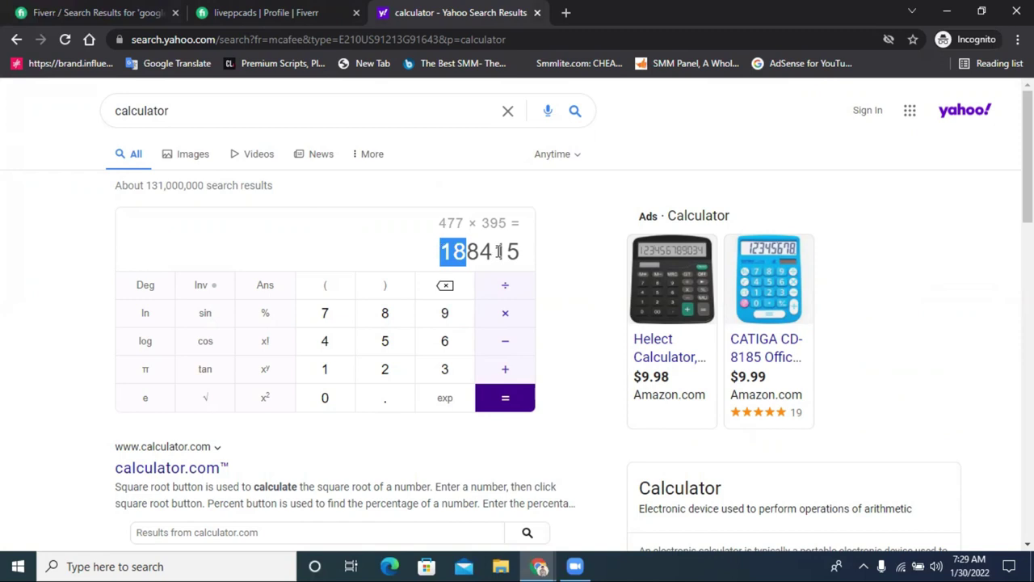
left_click(554, 263)
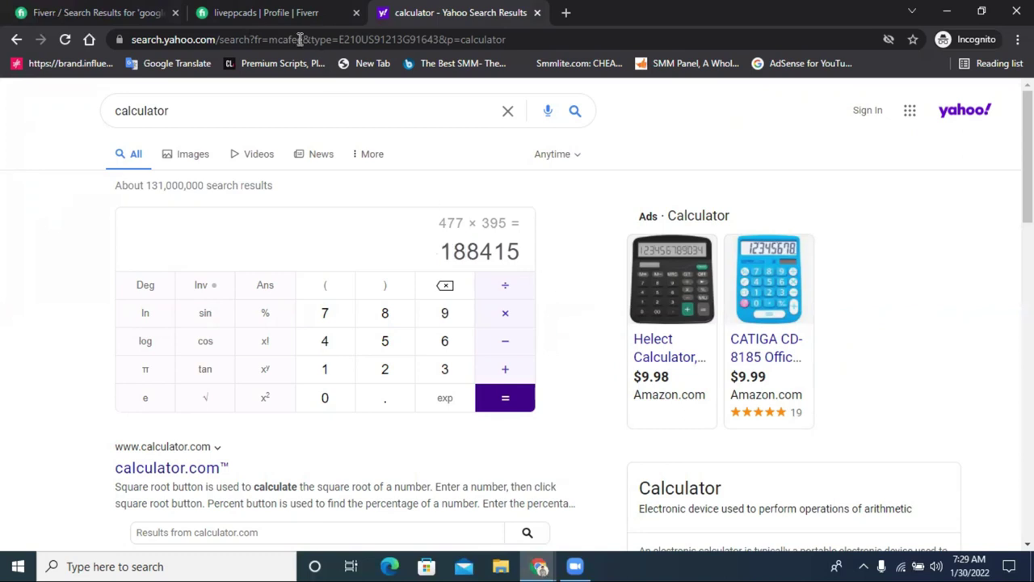
Step: Revisit the seller's profile, return to the calculator and multiply the earnings estimate by 85
left_click(270, 12)
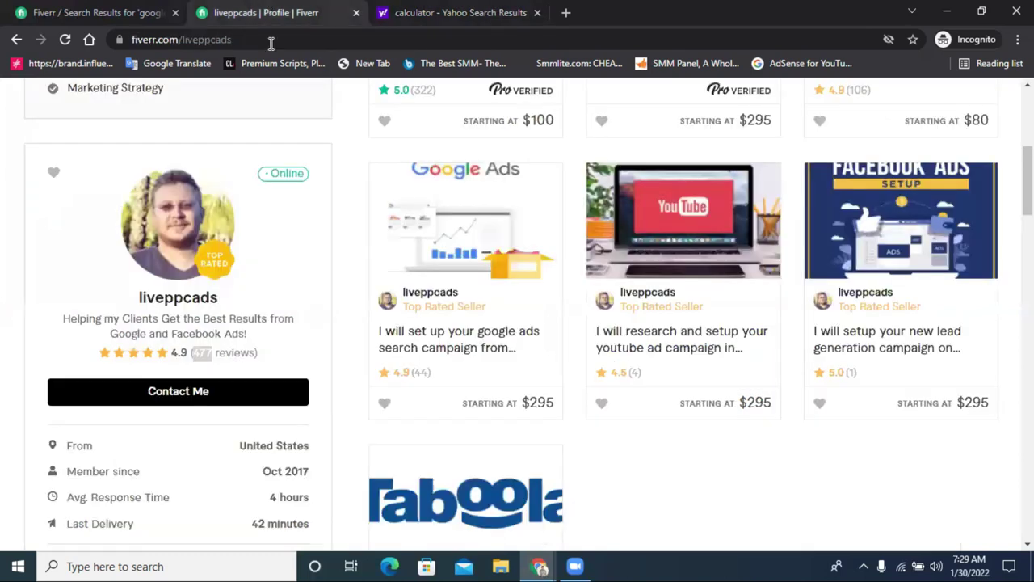
left_click(473, 13)
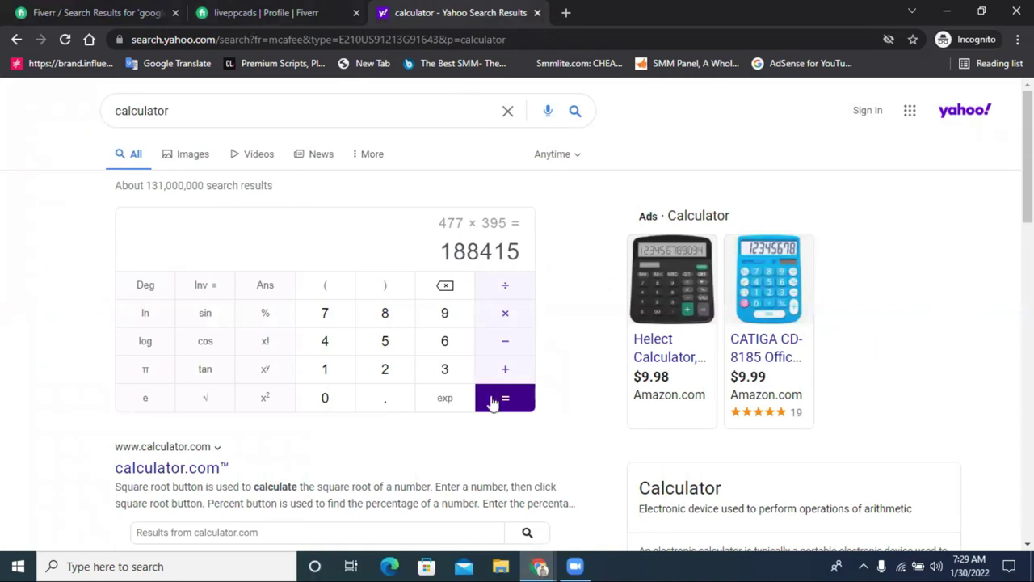
left_click(505, 315)
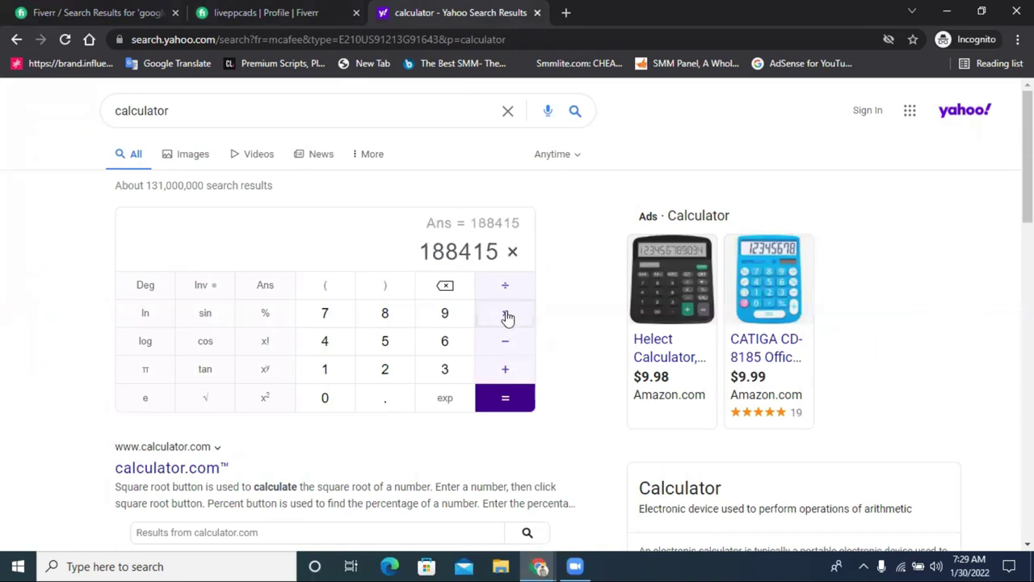
left_click(385, 316)
left_click(385, 340)
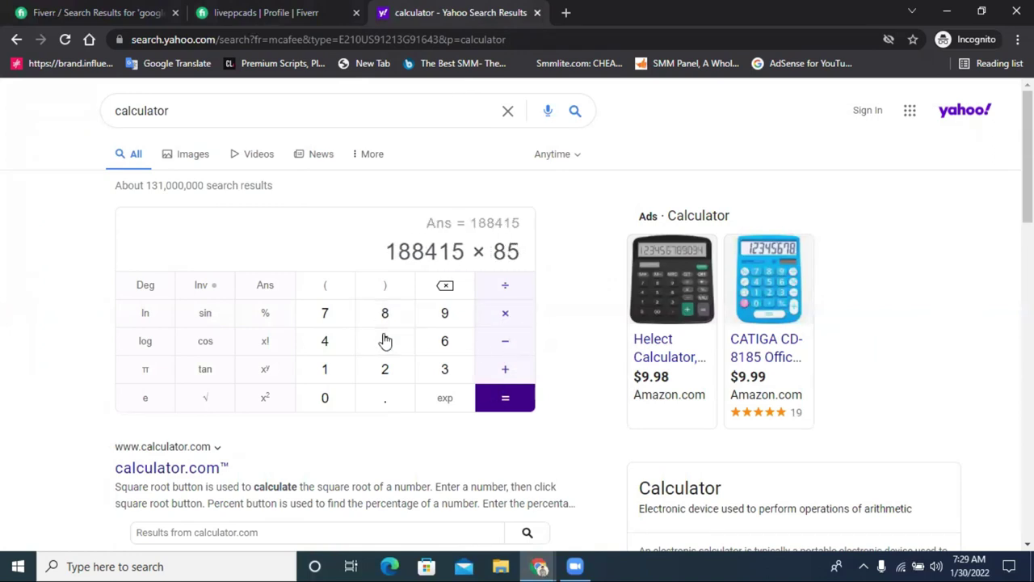
left_click(504, 397)
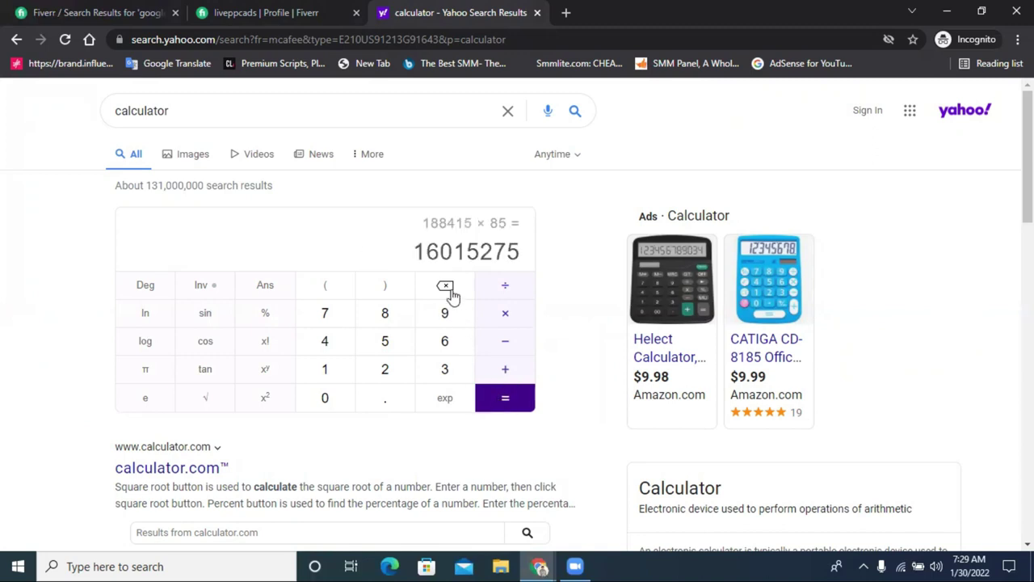
Step: Examine the digits of the multiplied total and copy the whole number from the calculator display
left_click_drag(437, 250, 433, 251)
left_click(401, 250)
left_click_drag(428, 252, 453, 251)
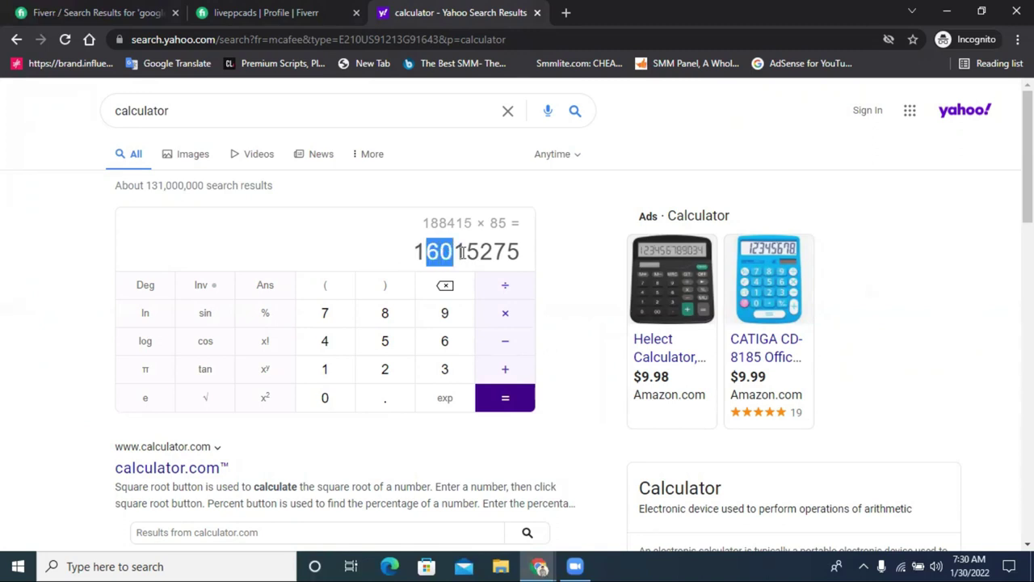
left_click(471, 252)
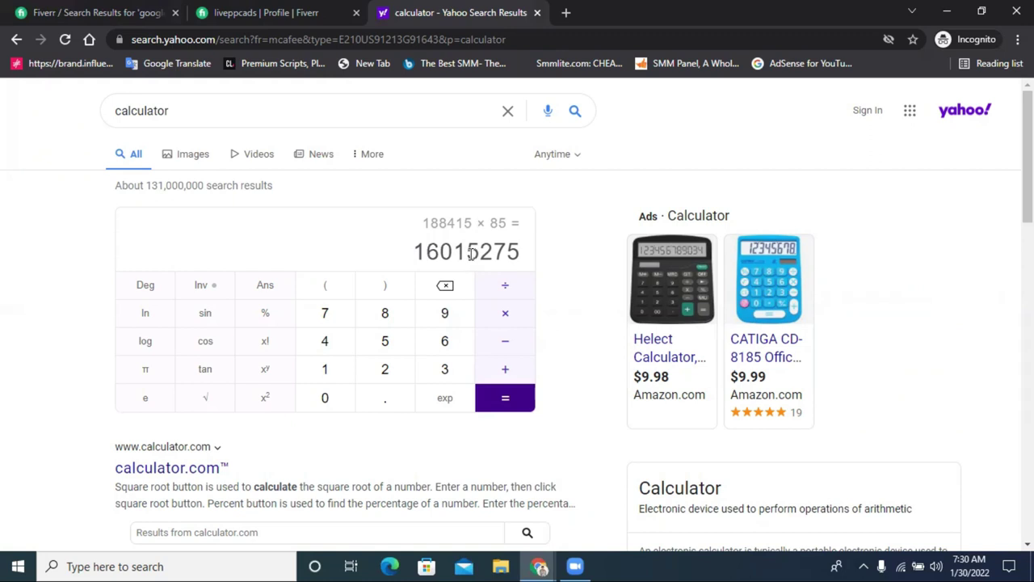
double_click(459, 252)
right_click(460, 254)
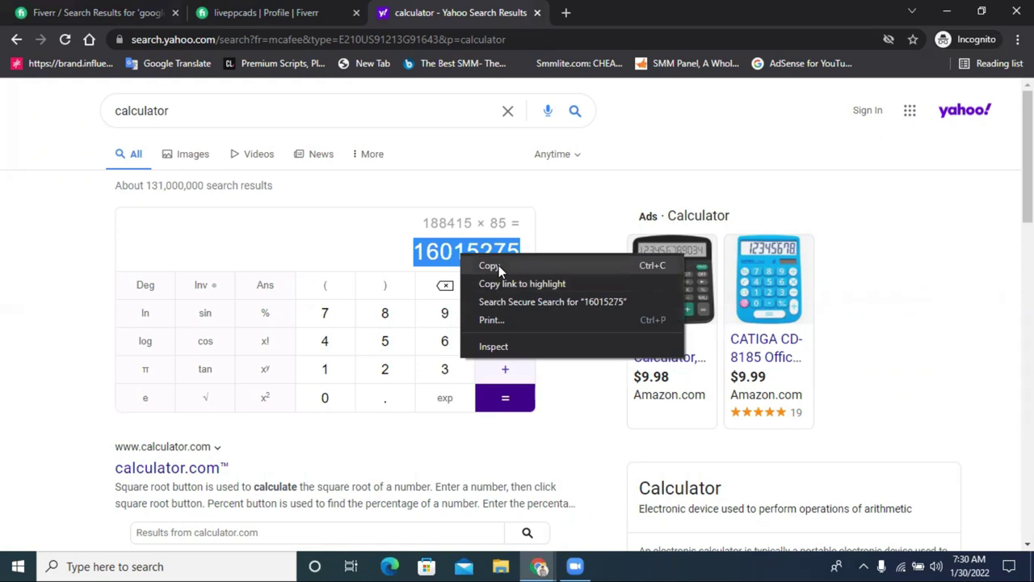
left_click(498, 265)
right_click(474, 256)
left_click(483, 265)
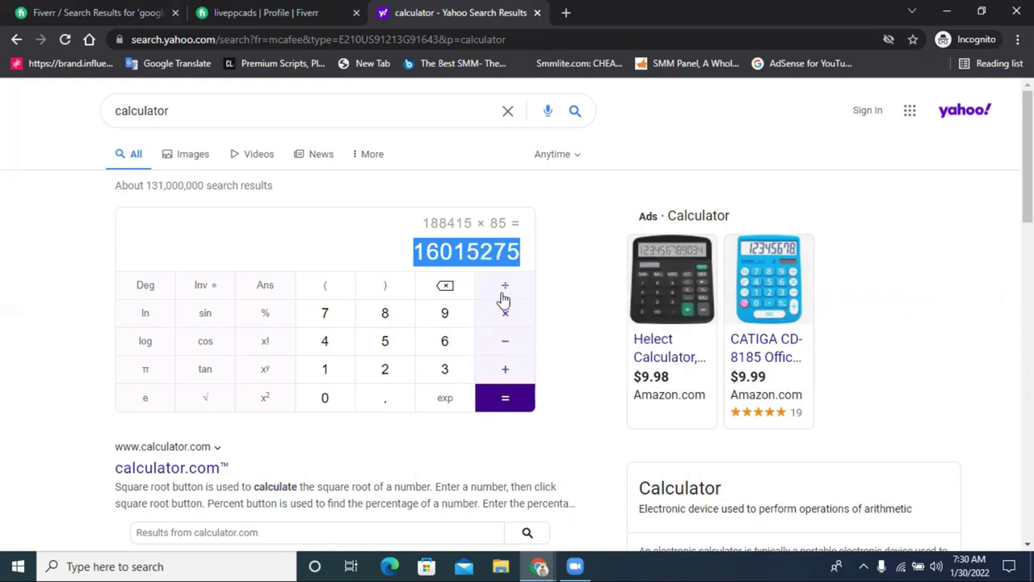
Step: Clear the calculator, calculate 5 × 12 and highlight the result
left_click(448, 291)
left_click(448, 291)
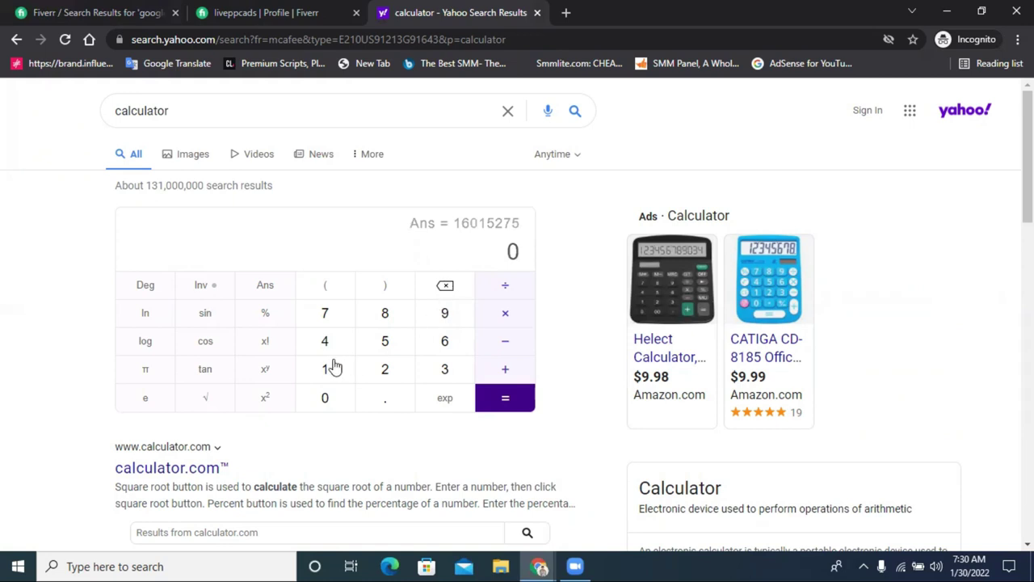
left_click(384, 343)
left_click(505, 320)
left_click(327, 369)
left_click(384, 371)
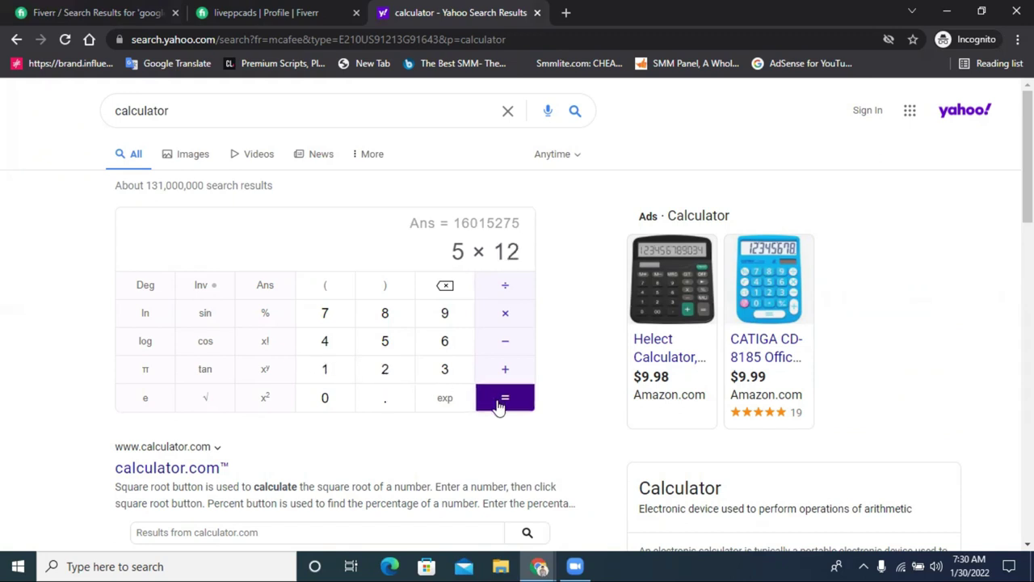
left_click(499, 397)
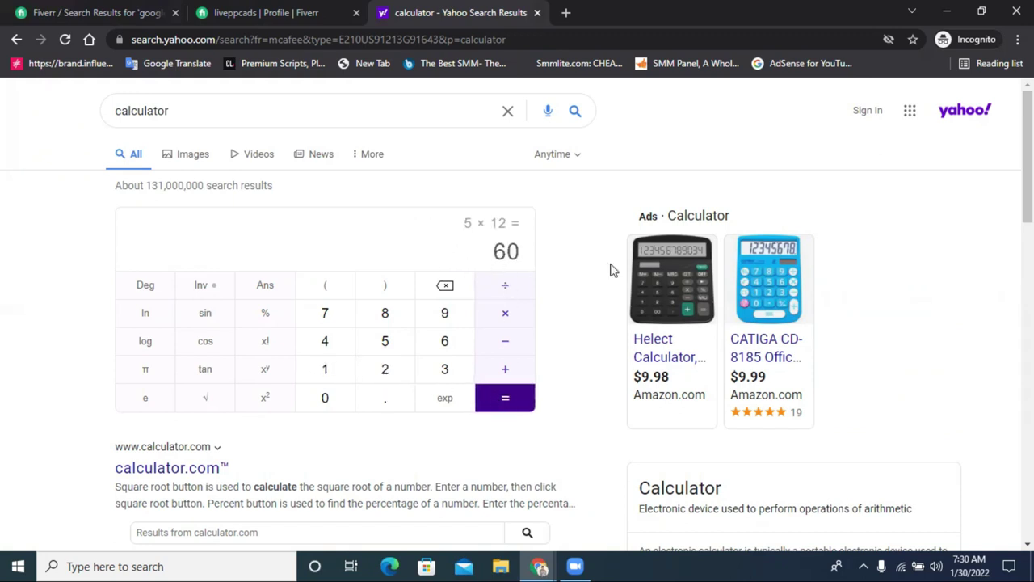
left_click_drag(482, 257, 526, 256)
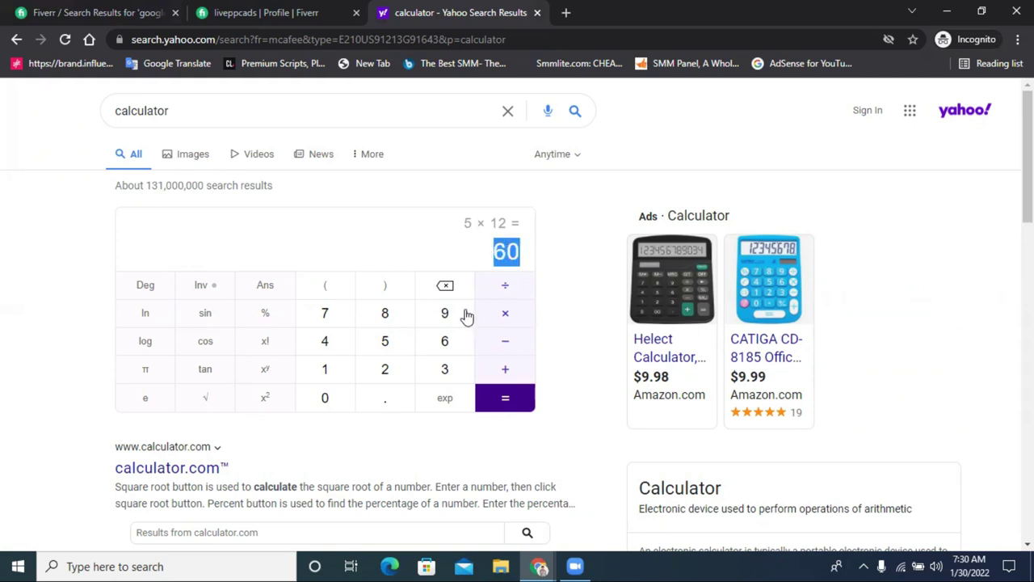
Step: Clear the calculator and paste the copied total 16015275 after "calculator" in the search box
left_click(450, 288)
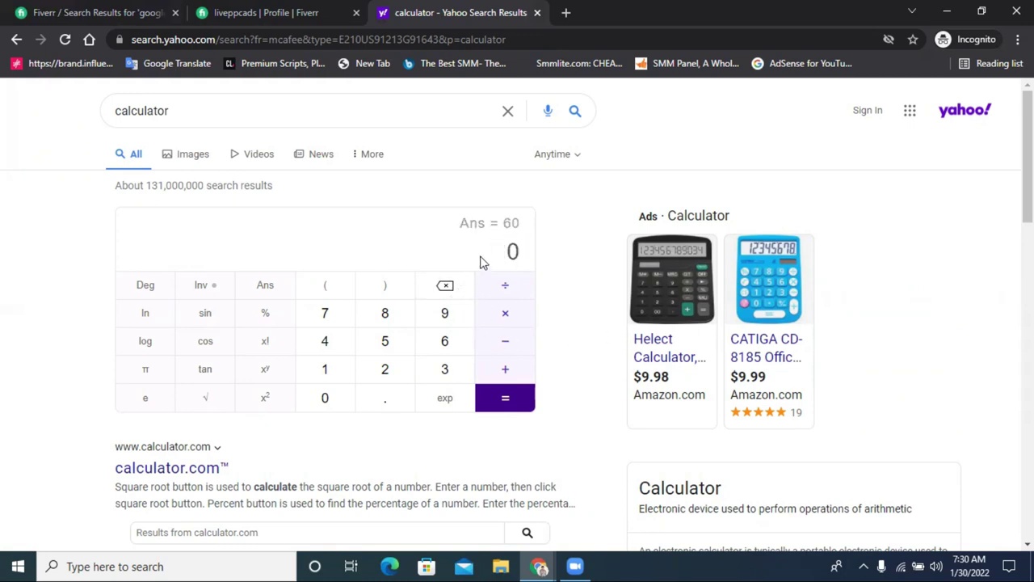
right_click(466, 252)
left_click(445, 259)
left_click(299, 111)
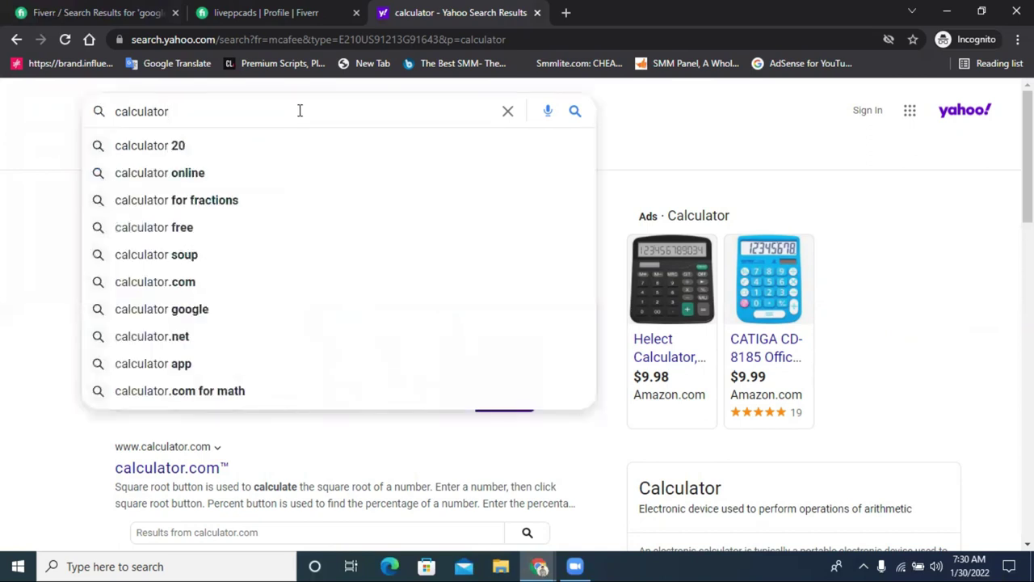
key("ctrl+v")
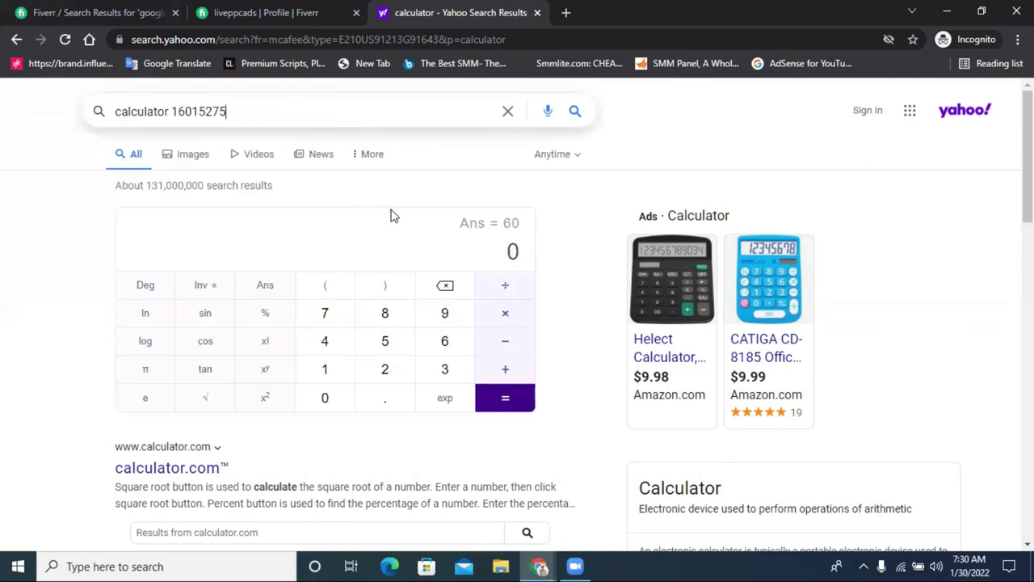
Step: Enter the total 16015275 digit by digit on the on-screen calculator
left_click(333, 373)
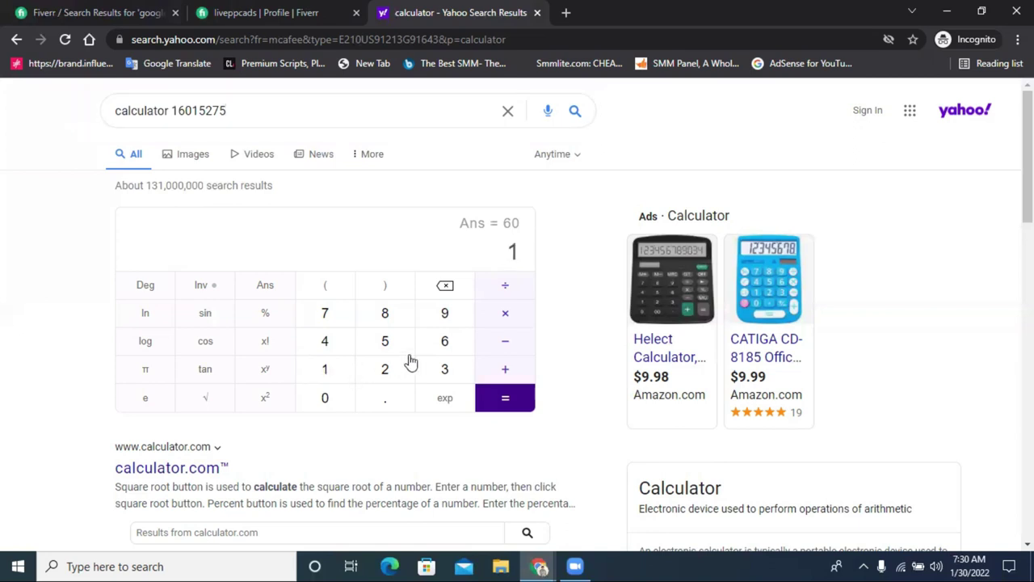
left_click(444, 345)
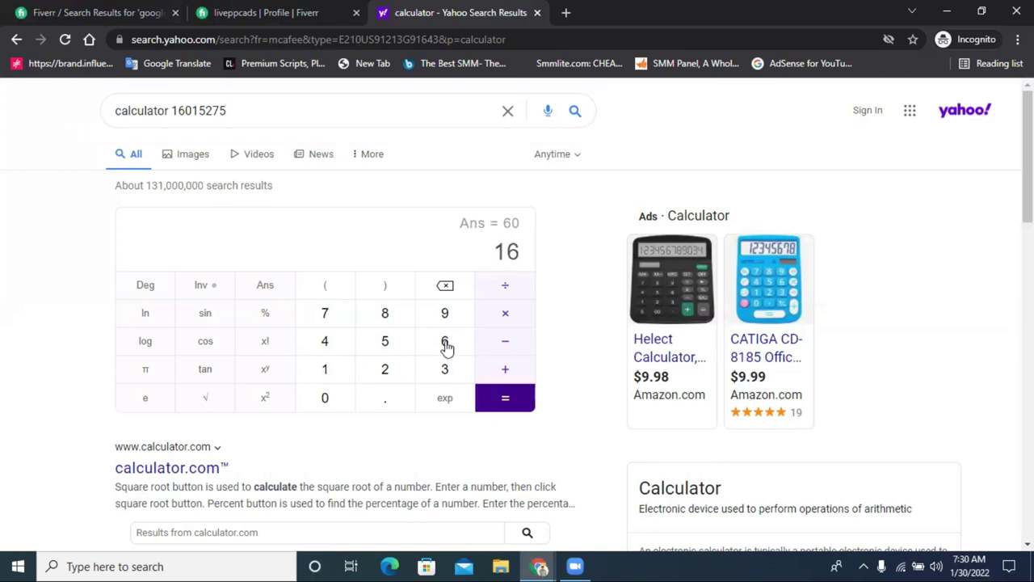
left_click(326, 402)
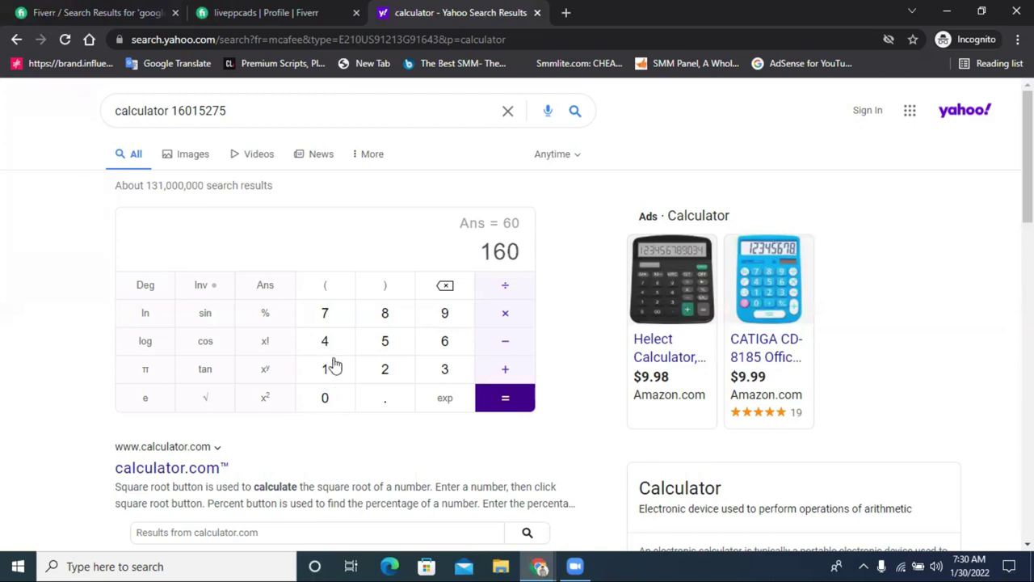
left_click(326, 371)
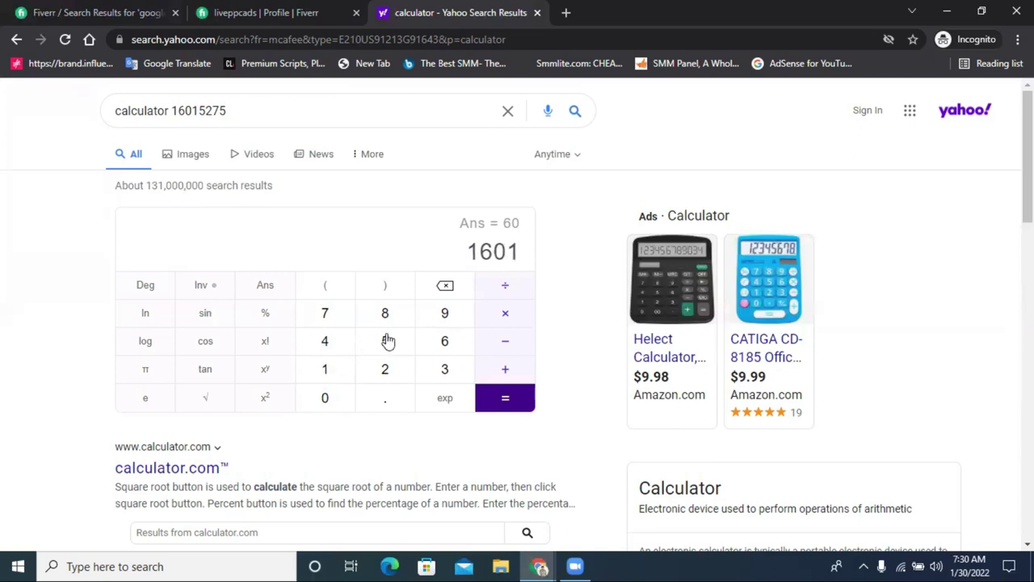
left_click(387, 341)
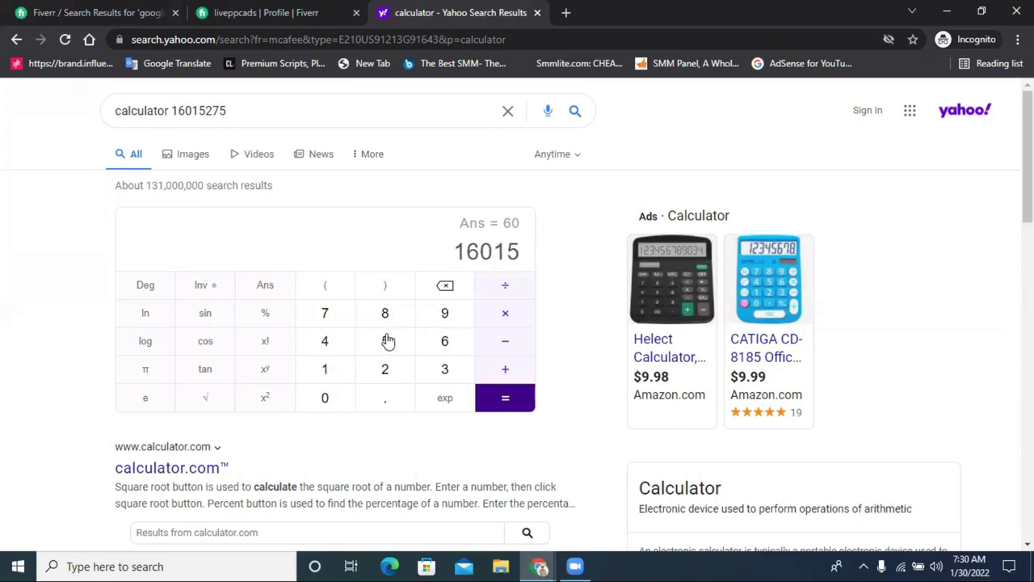
left_click(380, 370)
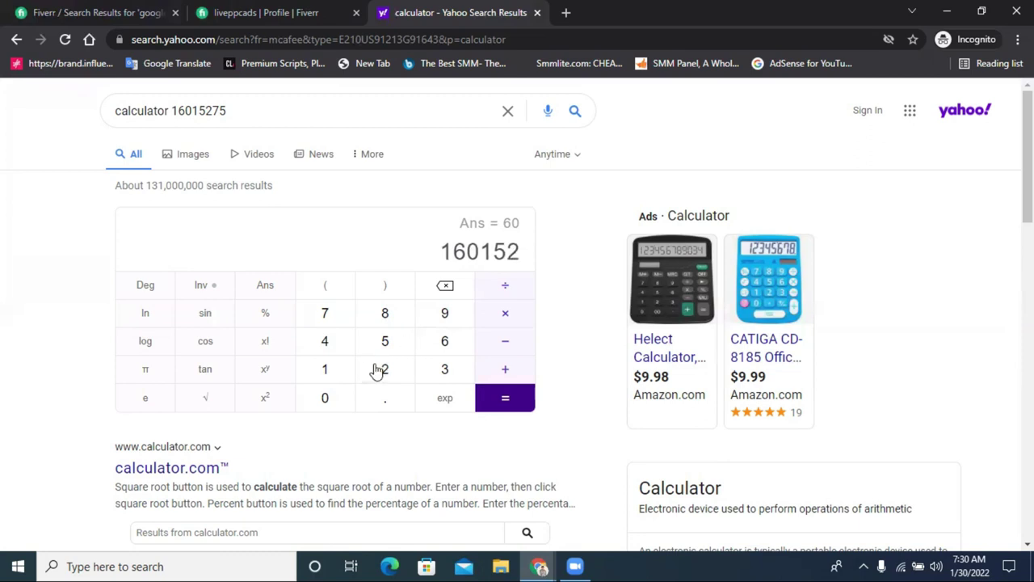
left_click(326, 316)
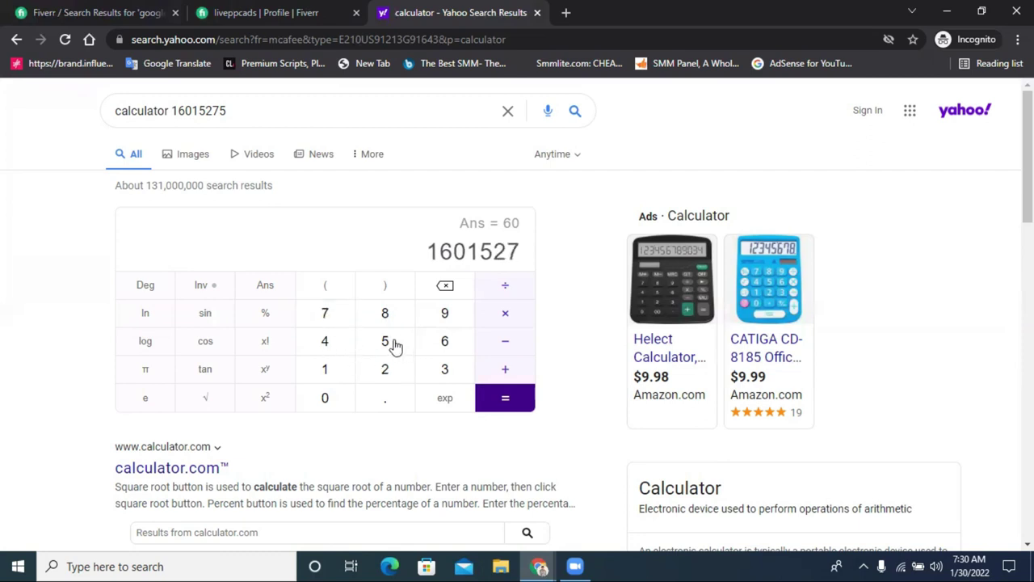
left_click(393, 344)
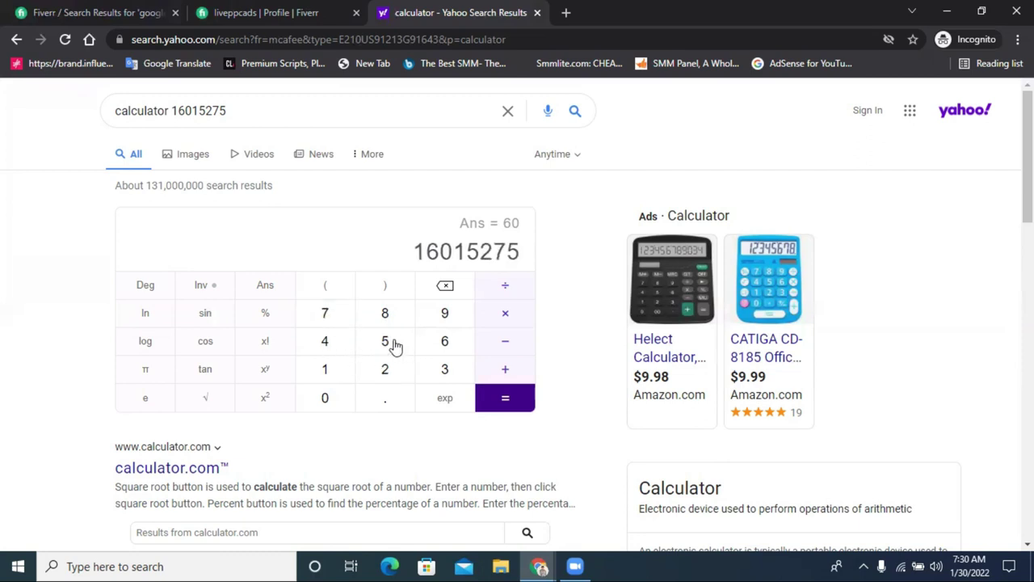
Step: Divide the entered total by 60 and highlight a digit of the result
left_click(508, 286)
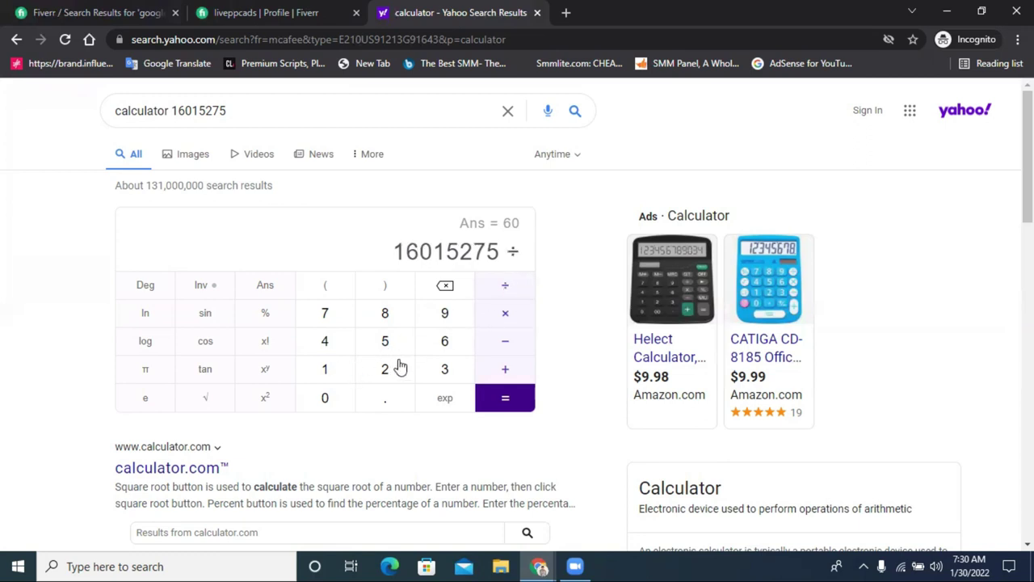
left_click(443, 343)
left_click(326, 399)
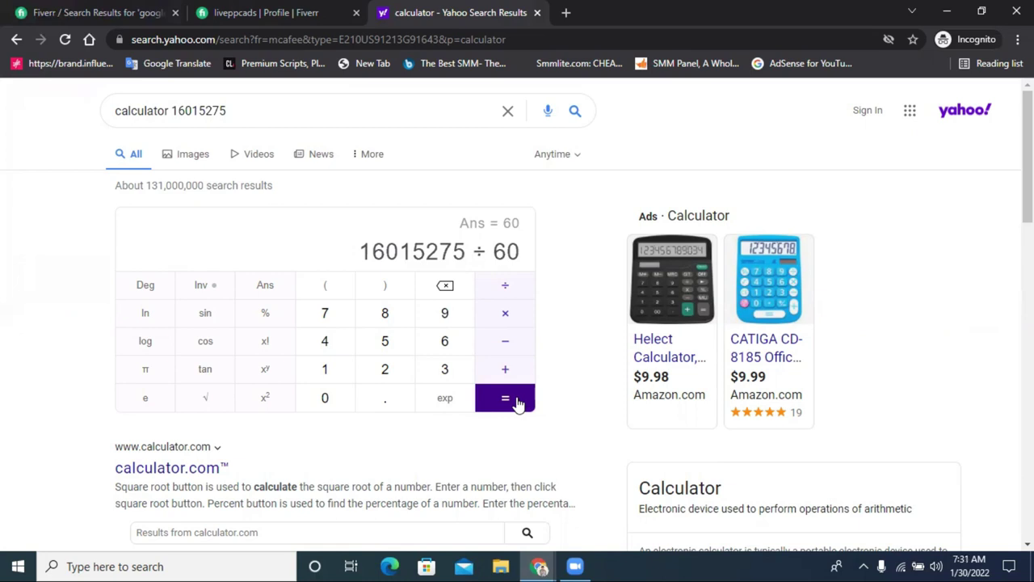
left_click(516, 402)
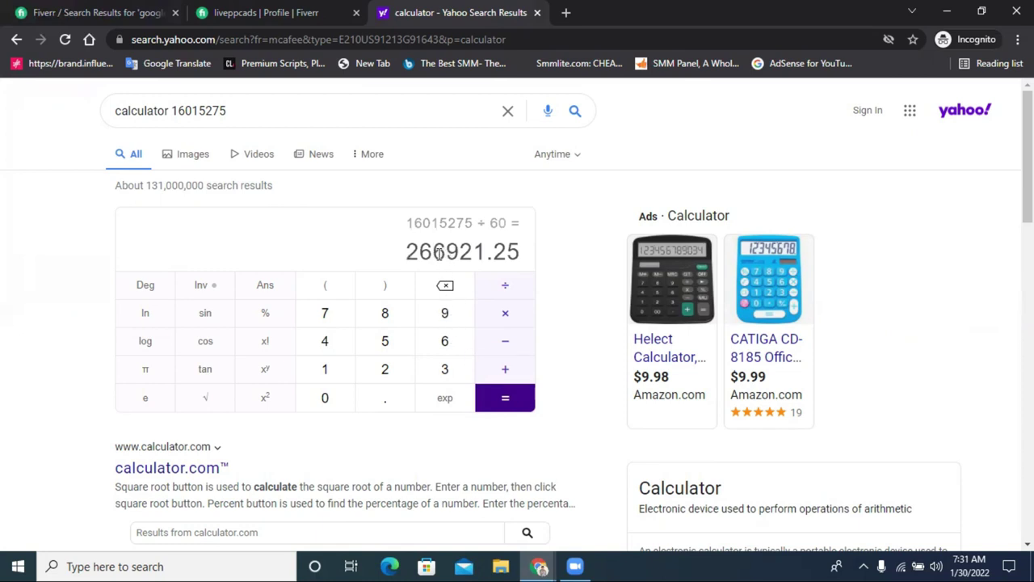
left_click_drag(432, 252, 419, 251)
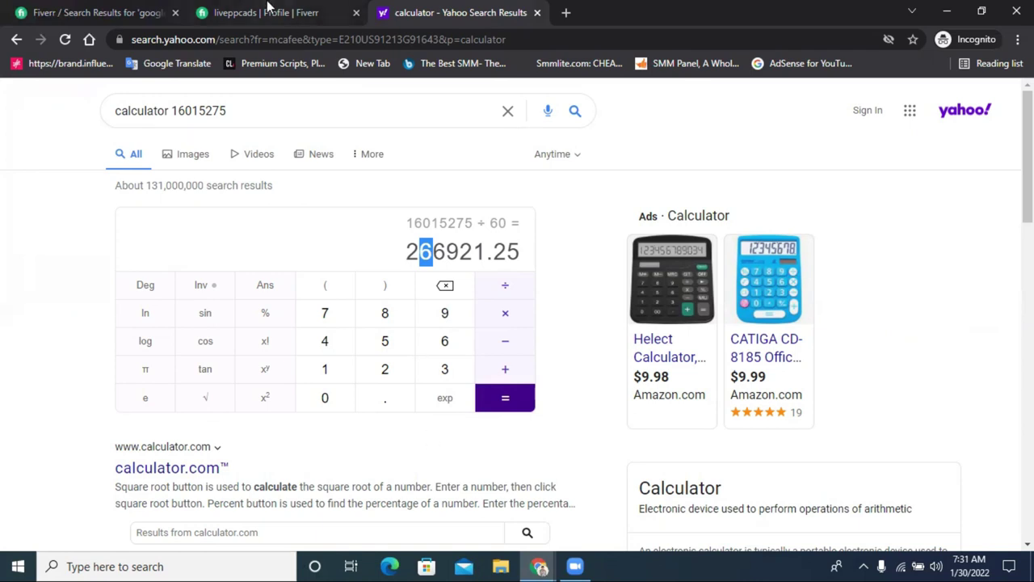
Step: Revisit the seller's profile, then examine the starting prices and ratings of the Google search ads gigs through the end of the first results page
left_click(267, 10)
scroll(298, 153, "up", 3)
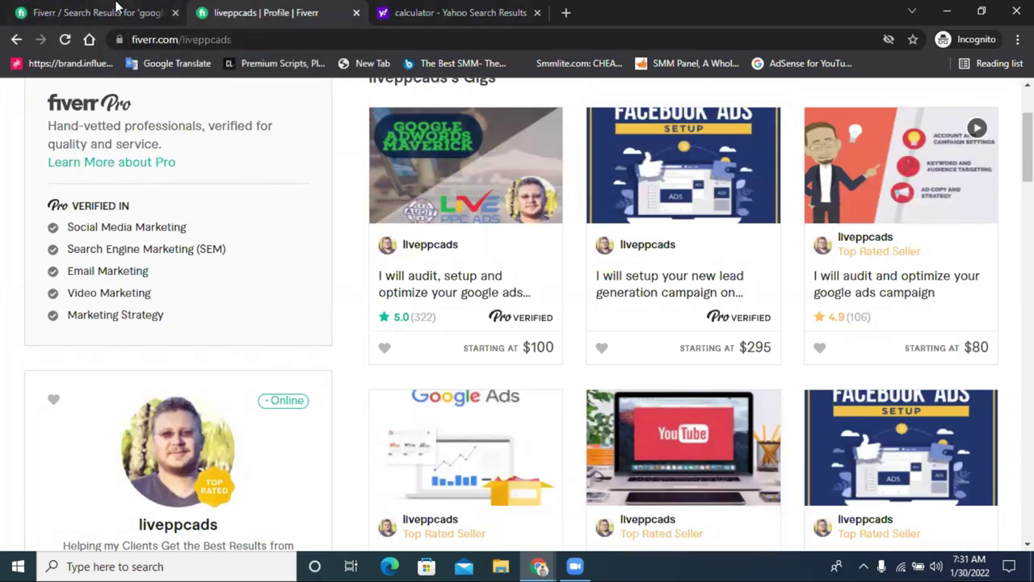
left_click(128, 11)
scroll(842, 297, "down", 3)
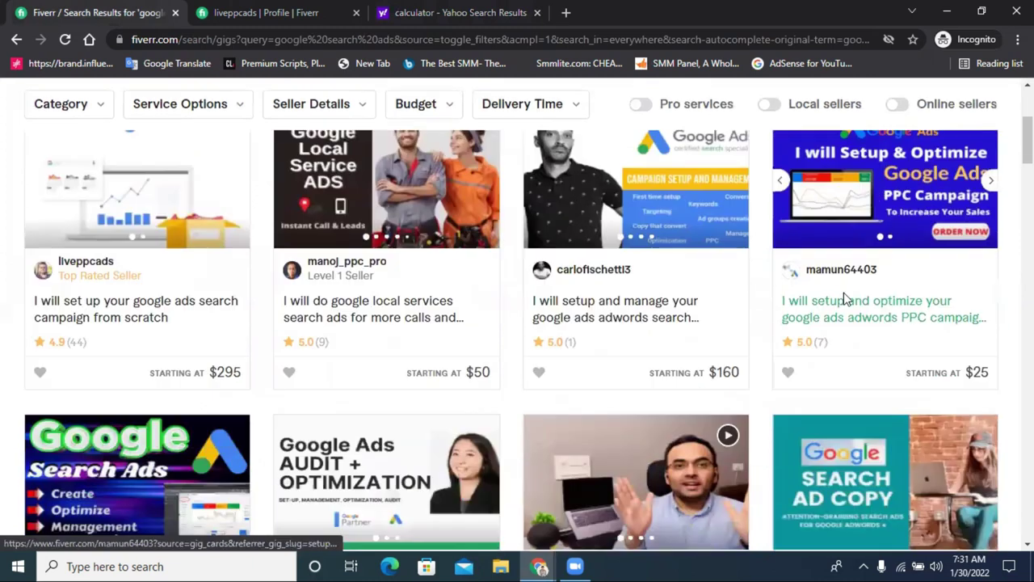
scroll(842, 299, "down", 2)
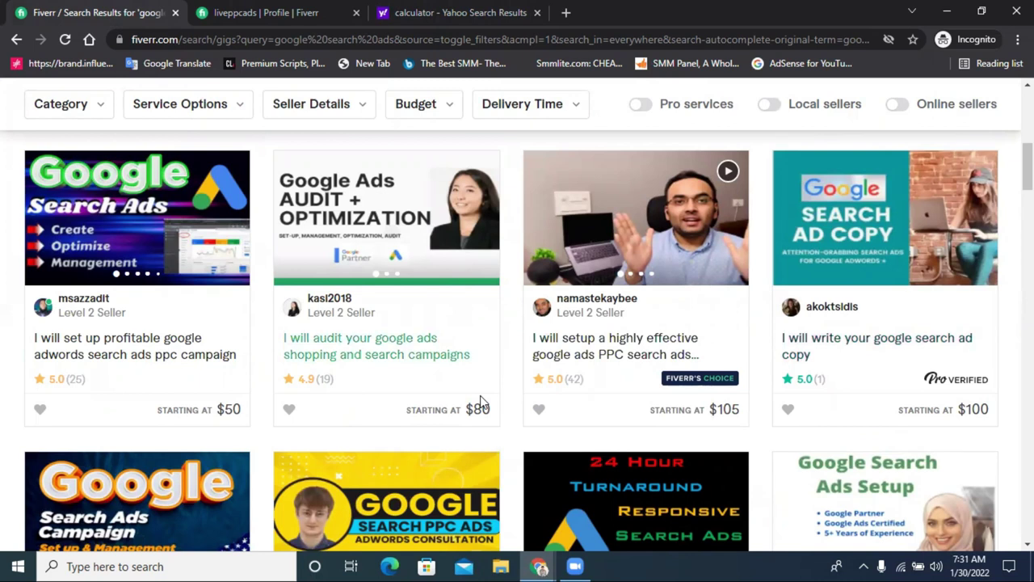
scroll(669, 328, "down", 3)
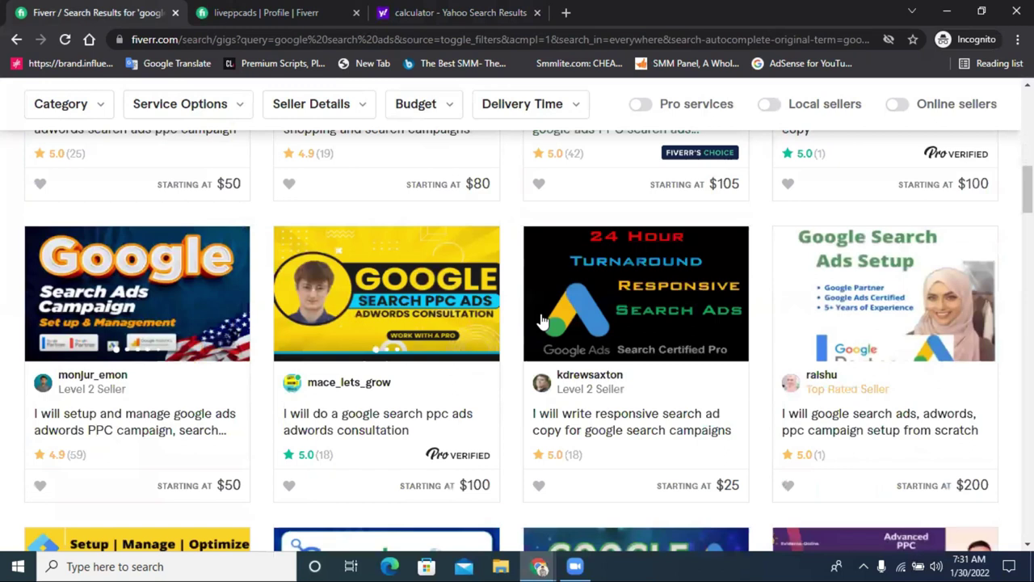
scroll(493, 301, "down", 3)
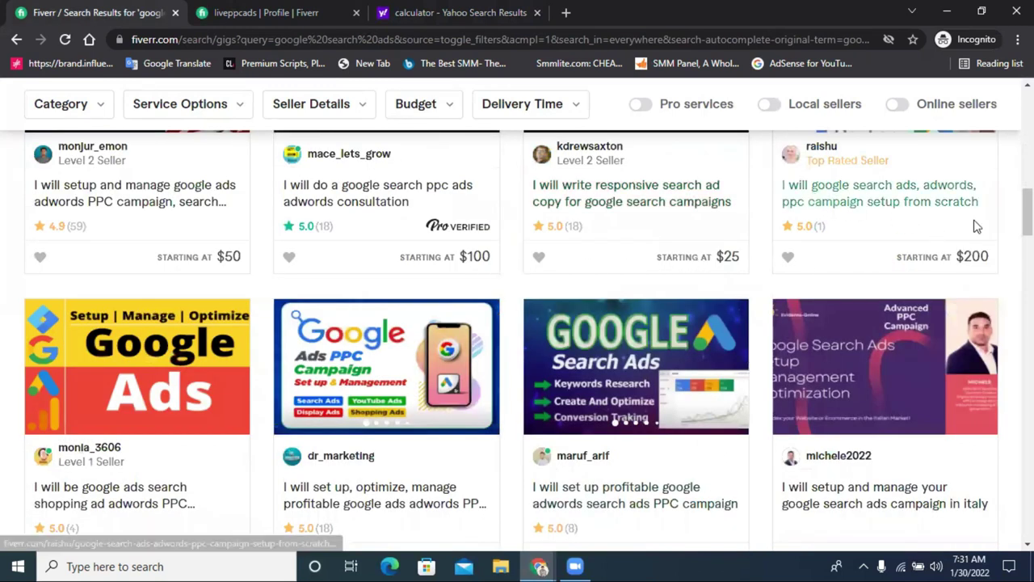
scroll(721, 356, "down", 1)
scroll(722, 356, "down", 2)
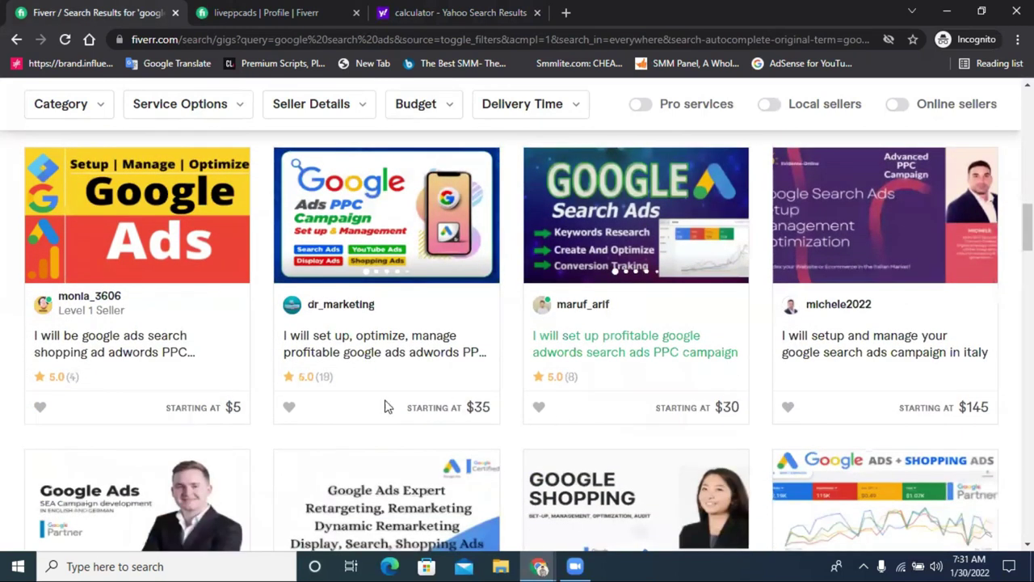
scroll(767, 373, "down", 5)
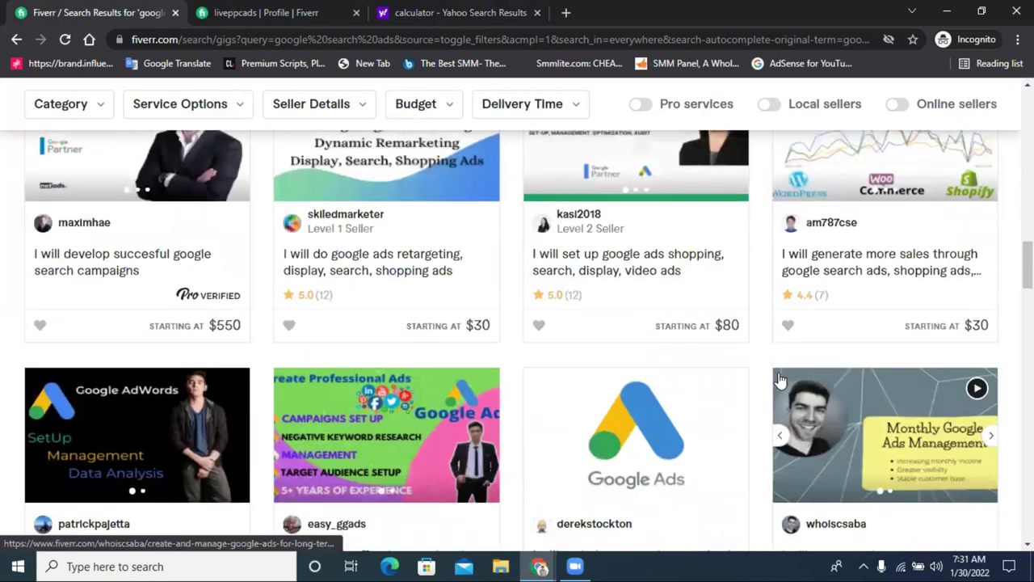
scroll(778, 380, "down", 6)
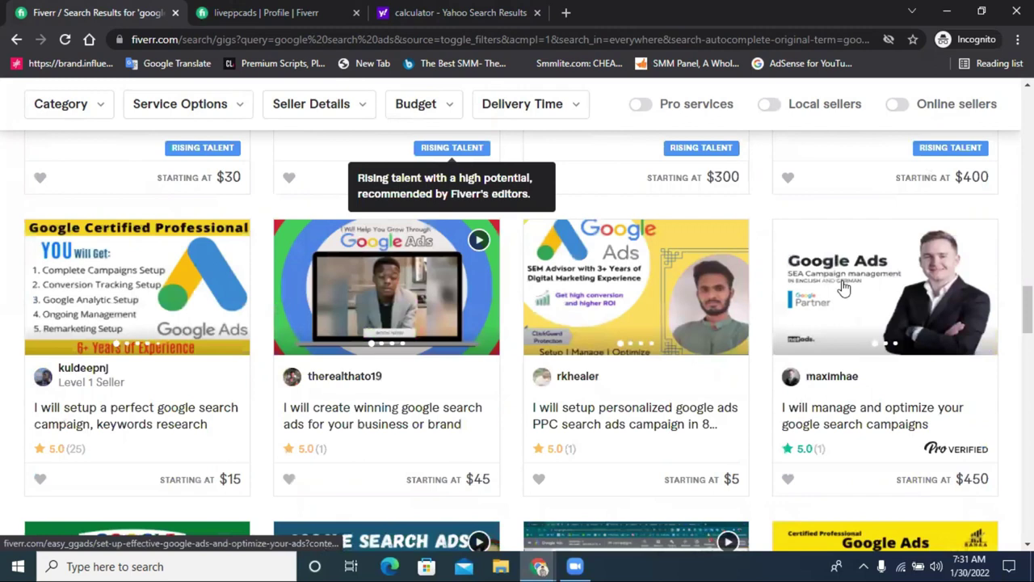
scroll(738, 299, "down", 5)
scroll(739, 302, "down", 2)
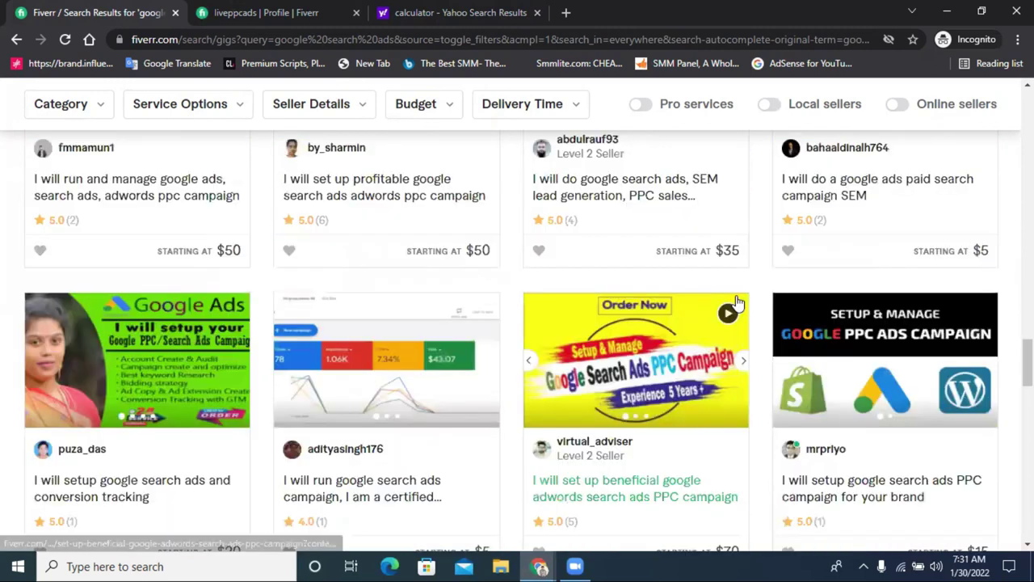
scroll(738, 300, "down", 4)
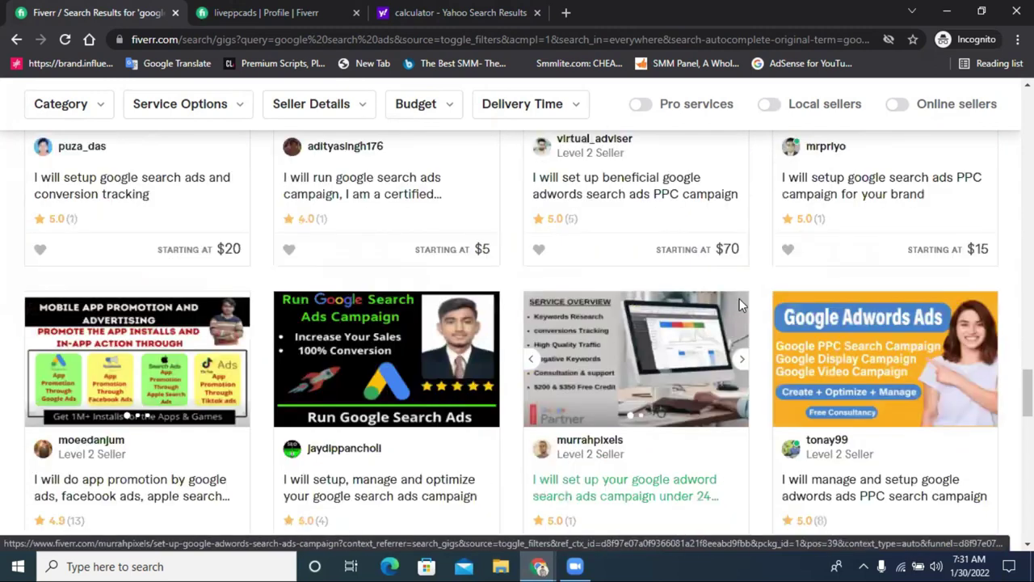
scroll(739, 299, "down", 6)
scroll(738, 303, "down", 5)
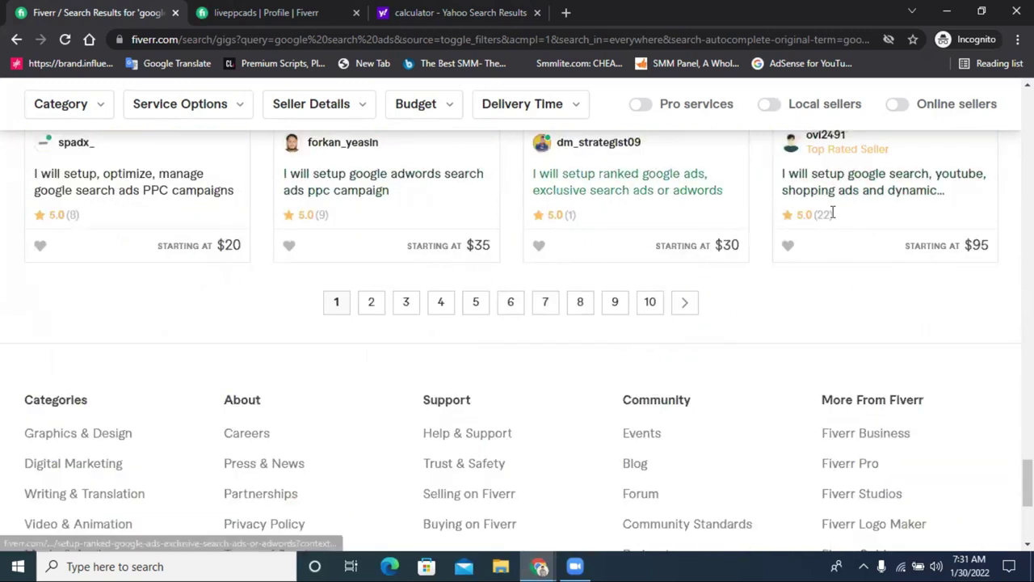
Step: Open the Top Rated Seller's $95 gig for Google search, YouTube and shopping ads and examine its description
left_click(848, 182)
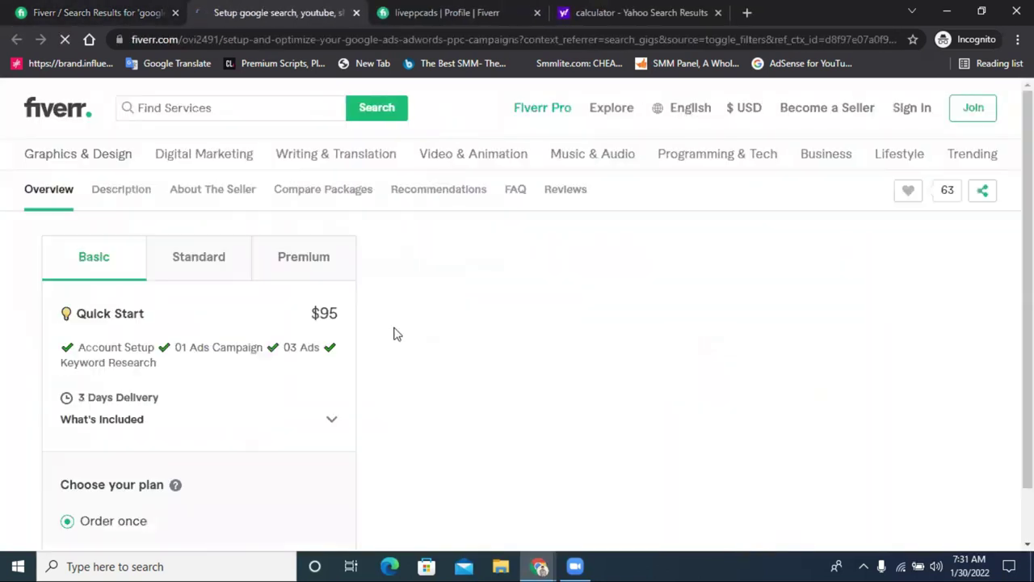
scroll(461, 346, "down", 10)
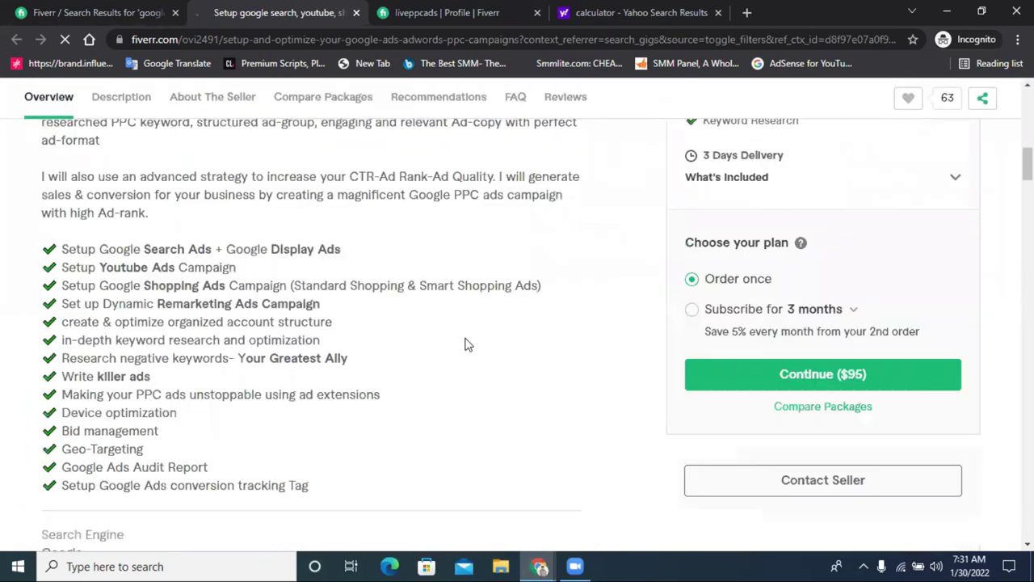
scroll(465, 345, "up", 2)
Step: Return to the liveppcads profile, open its YouTube ad campaign gig and examine the description and package details
key("ctrl+shift+Tab")
key("ctrl+Tab")
key("ctrl+Tab")
scroll(683, 485, "down", 1)
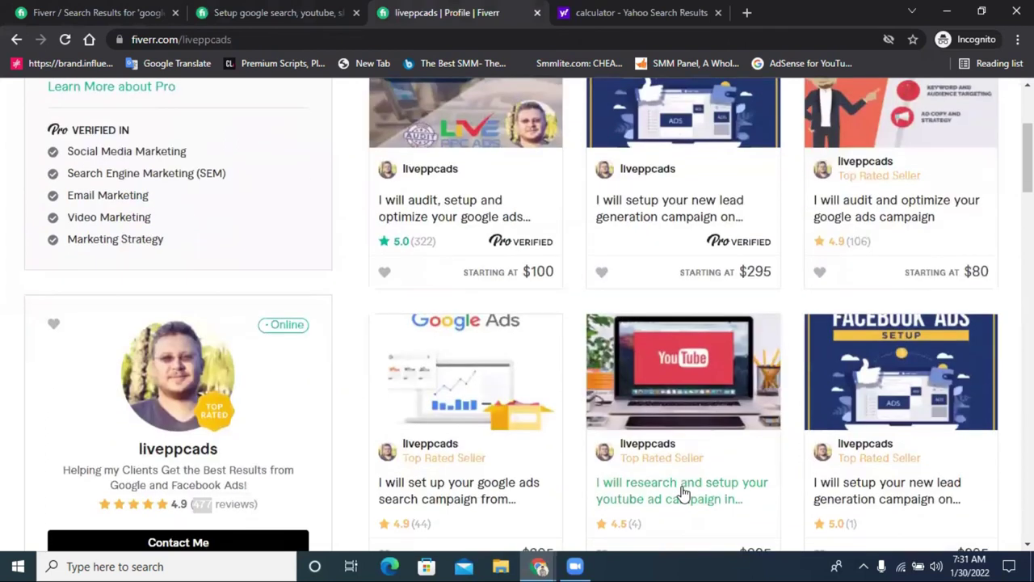
left_click(683, 491)
scroll(670, 395, "down", 10)
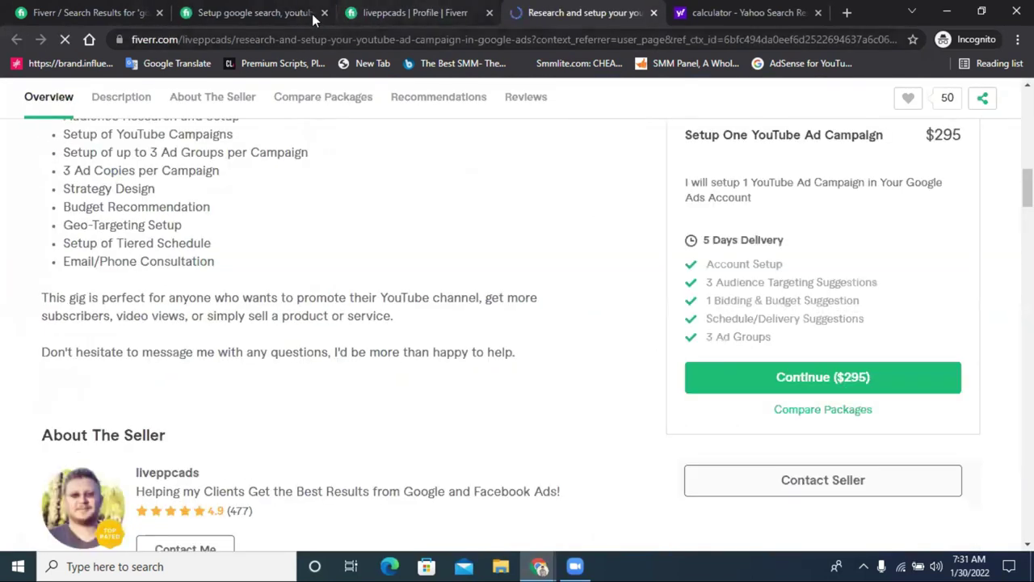
Step: Close the seller profile, YouTube gig and calculator tabs, then close the incognito window
left_click(489, 12)
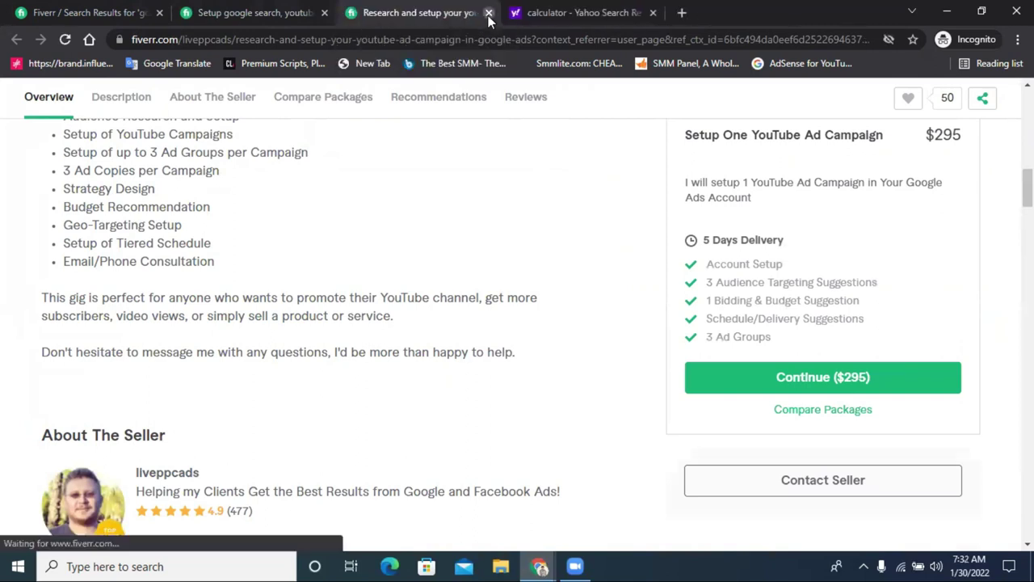
left_click(488, 14)
left_click(487, 14)
left_click(422, 13)
left_click(384, 12)
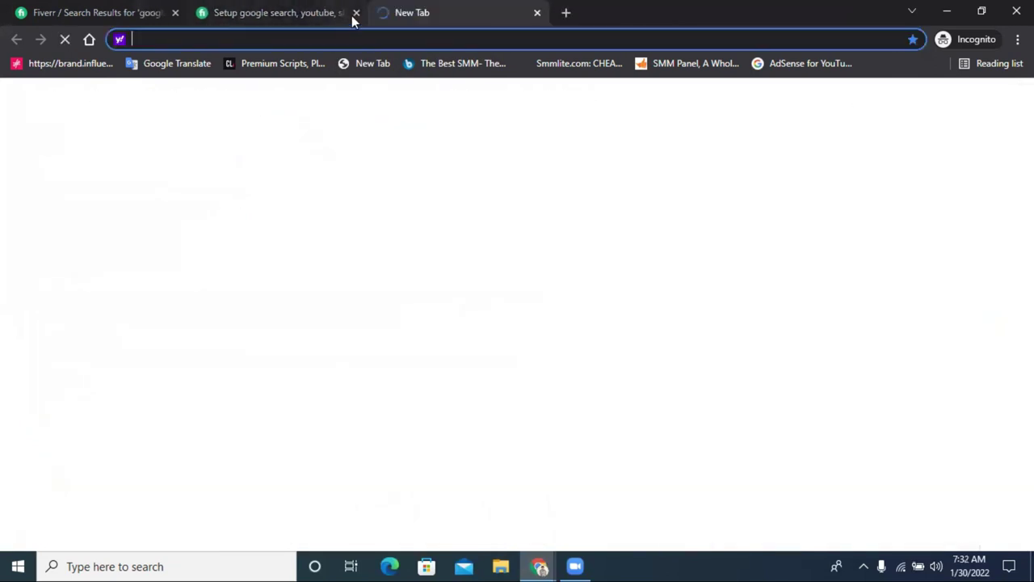
left_click(353, 12)
left_click(1017, 11)
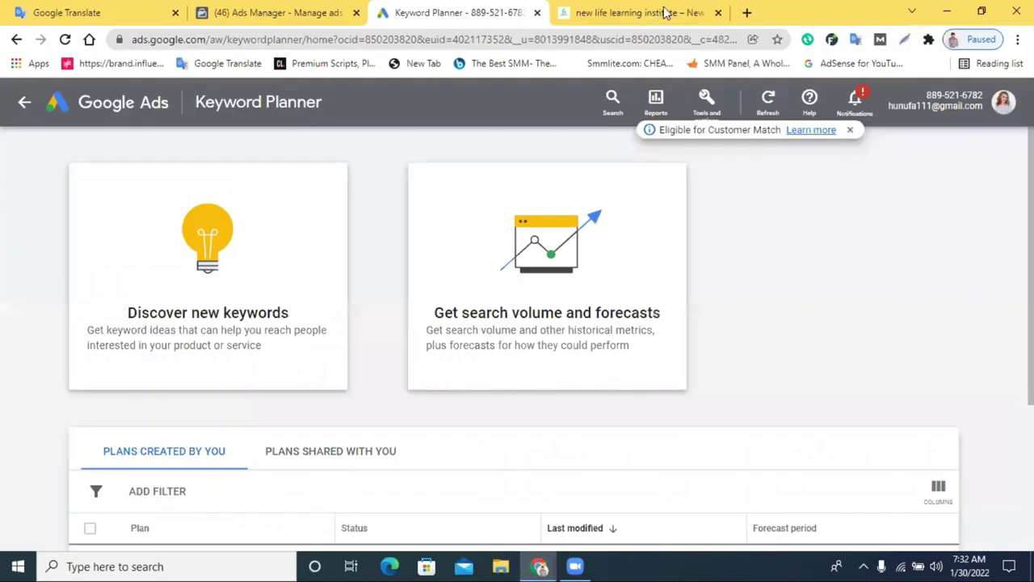
Step: Open a blank browser tab, return to Google Translate and set the source language to English with Bengali as the target
key("ctrl+t")
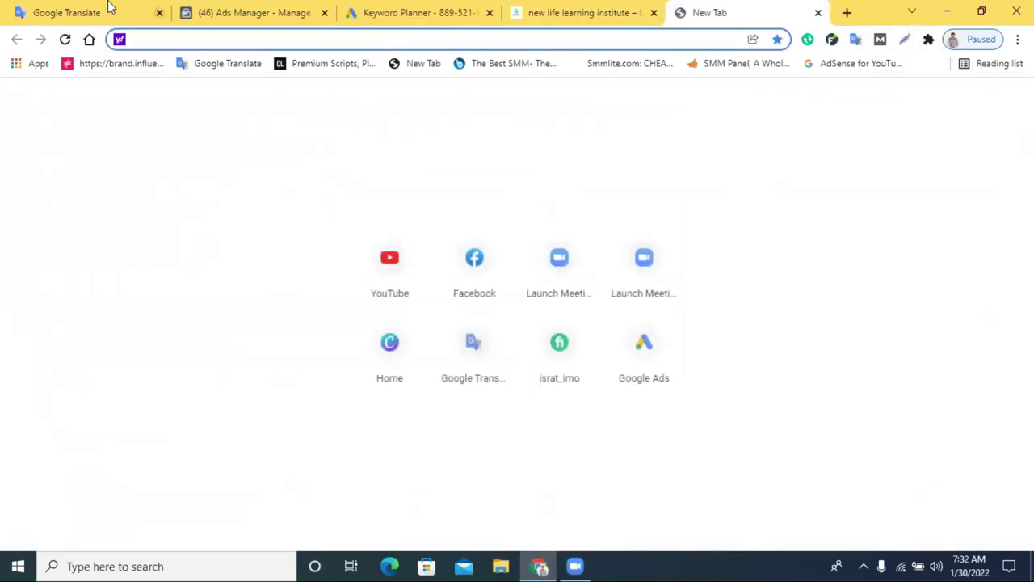
left_click(111, 9)
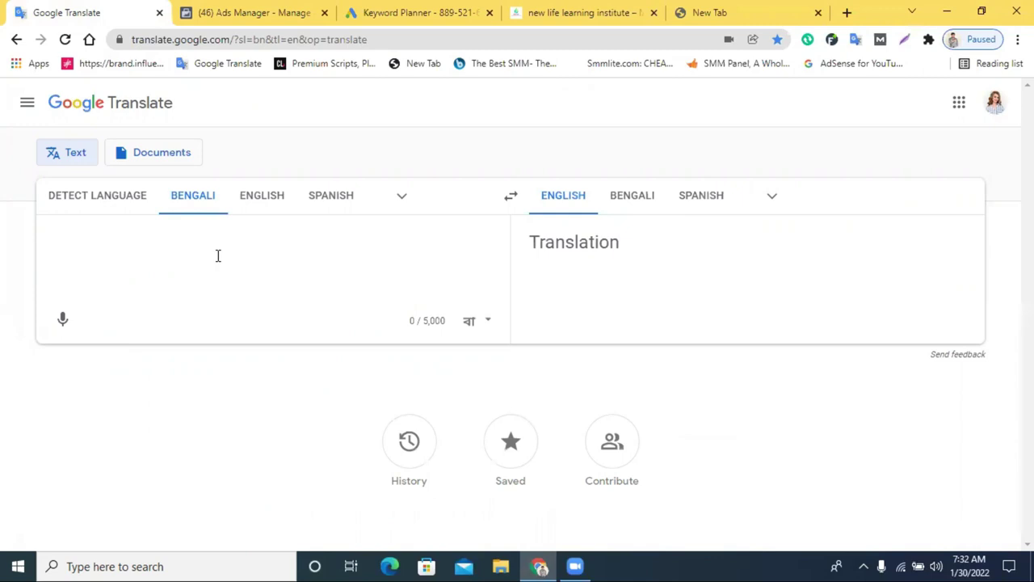
type("Goo")
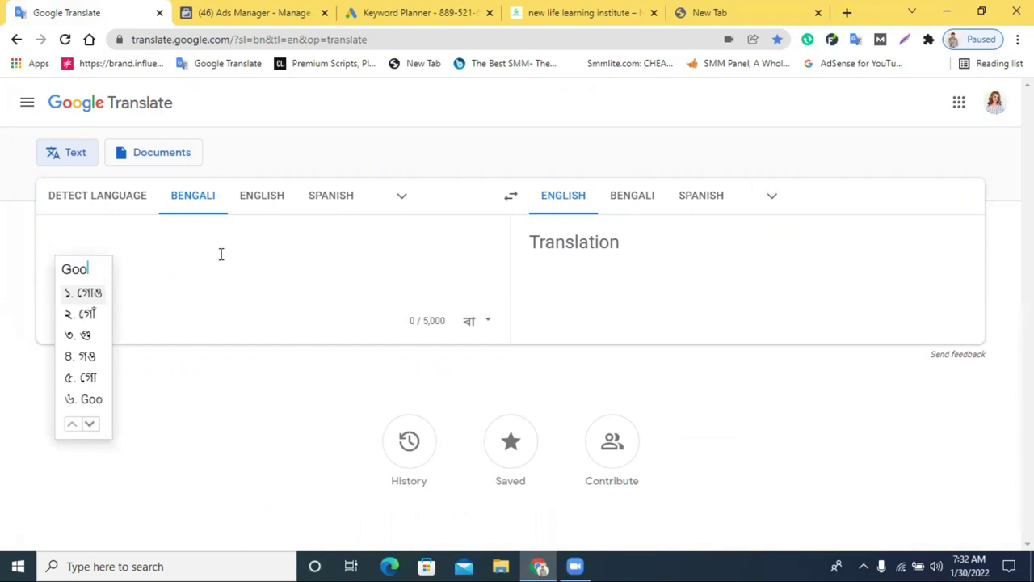
left_click(251, 208)
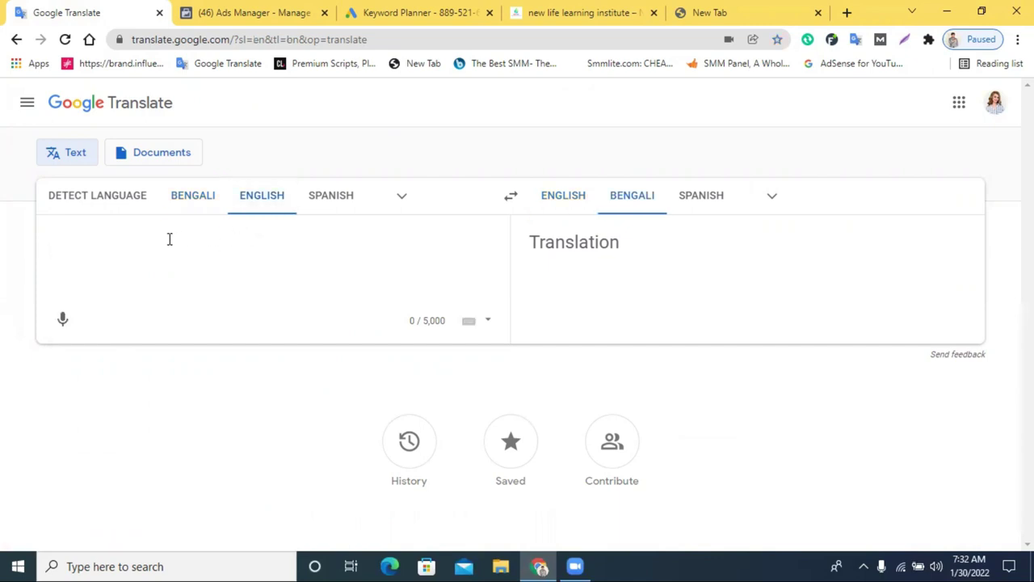
Step: Enter the heading "Google Search Campagin" as source text and add a long run of empty lines below it
type("Goo")
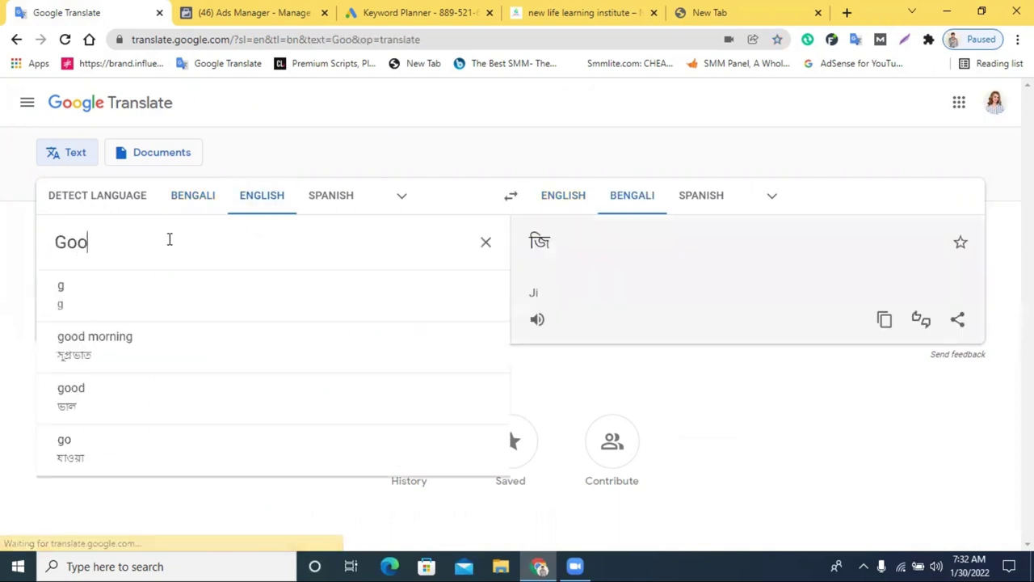
type("gle ")
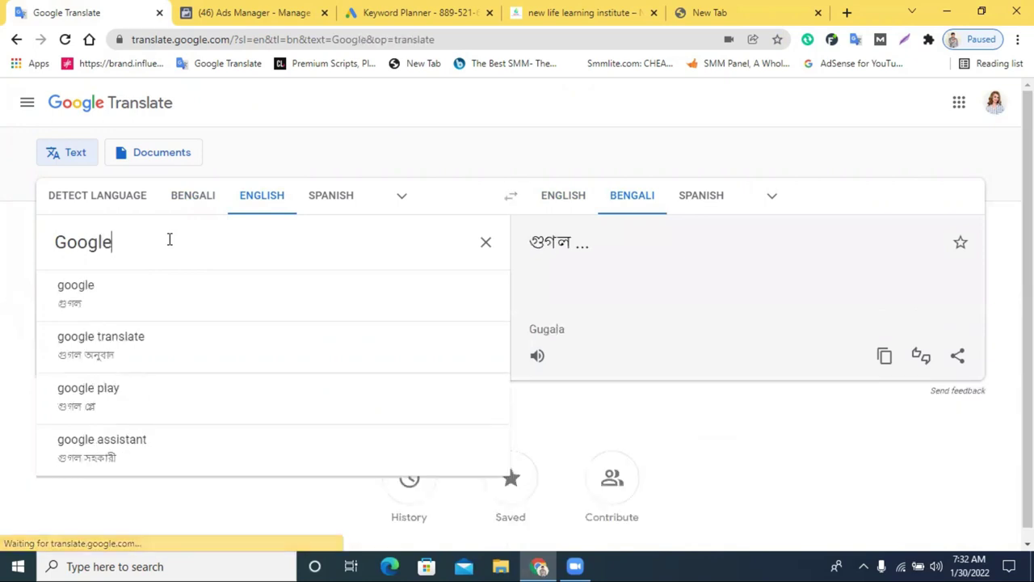
type("Se")
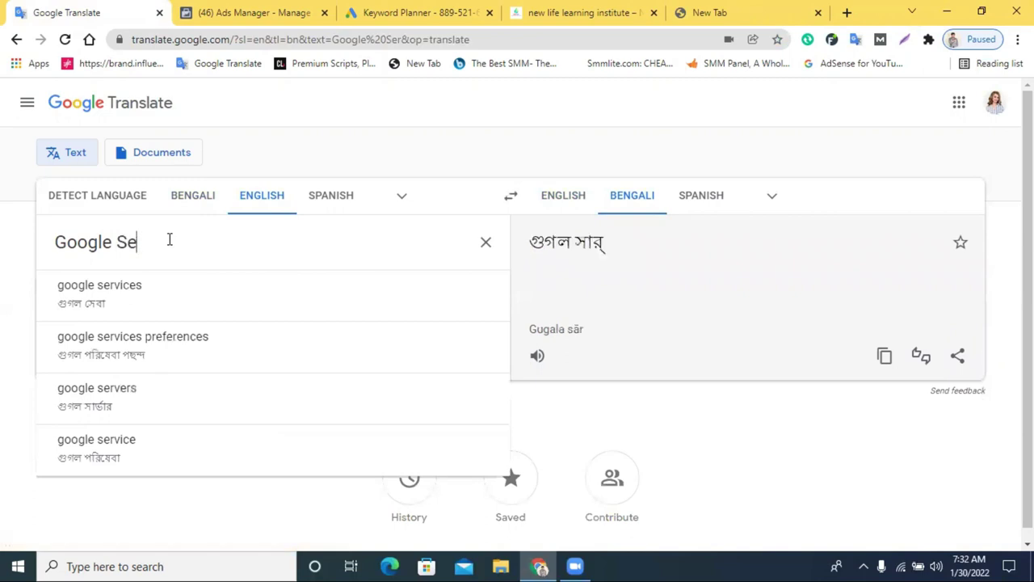
type("rarch ")
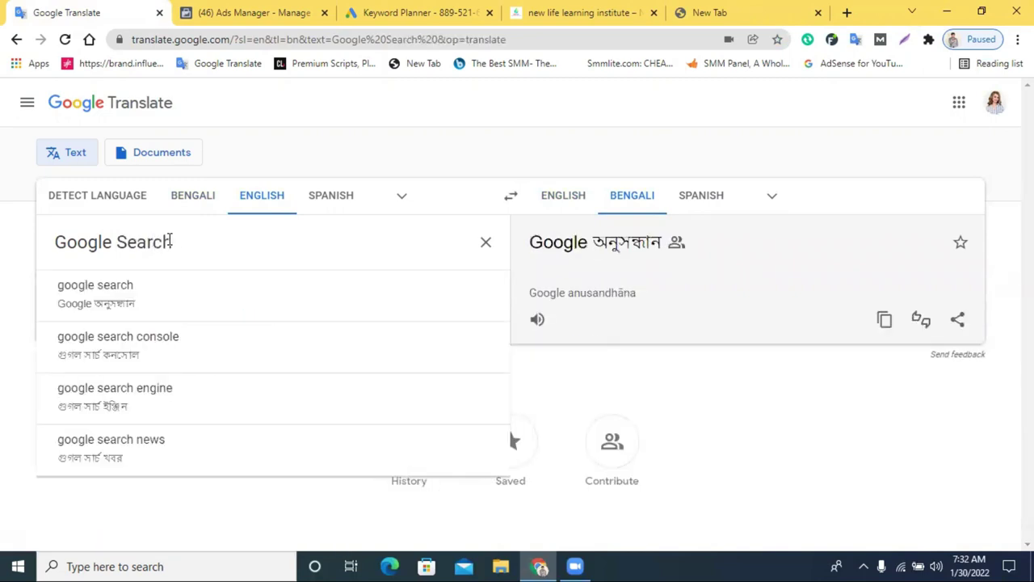
type("Ca")
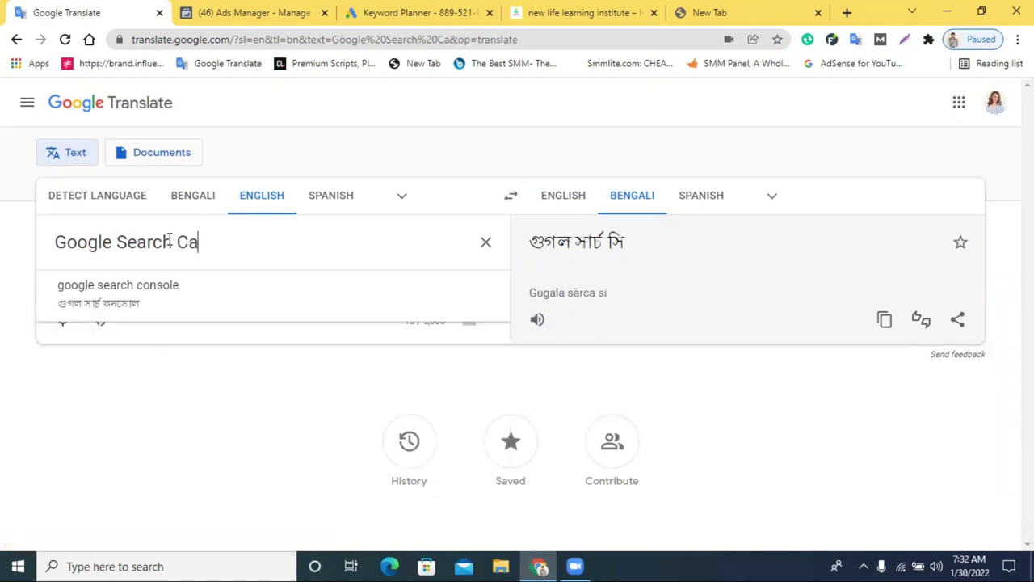
type("mpagin")
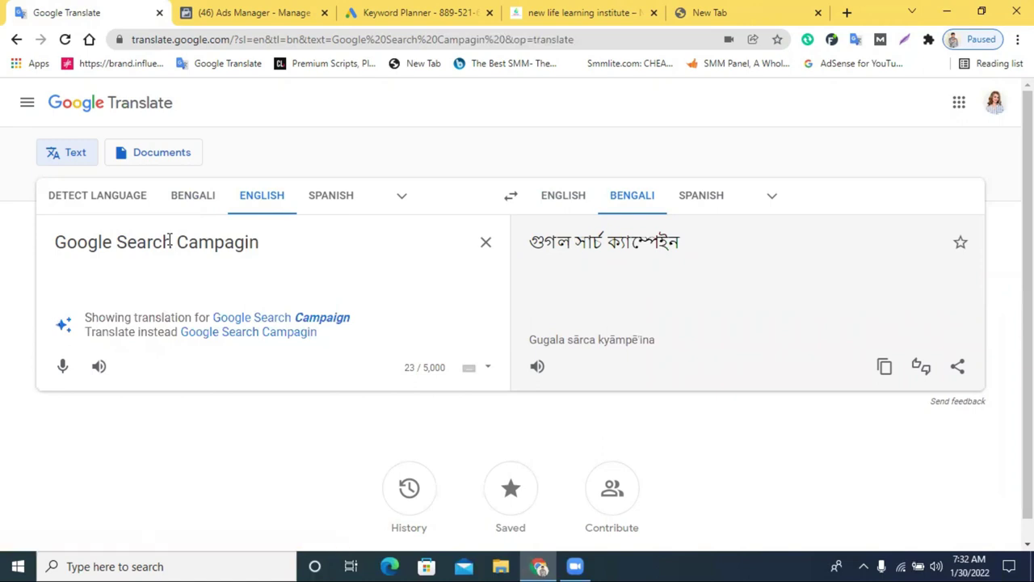
key("Return")
key("Return")
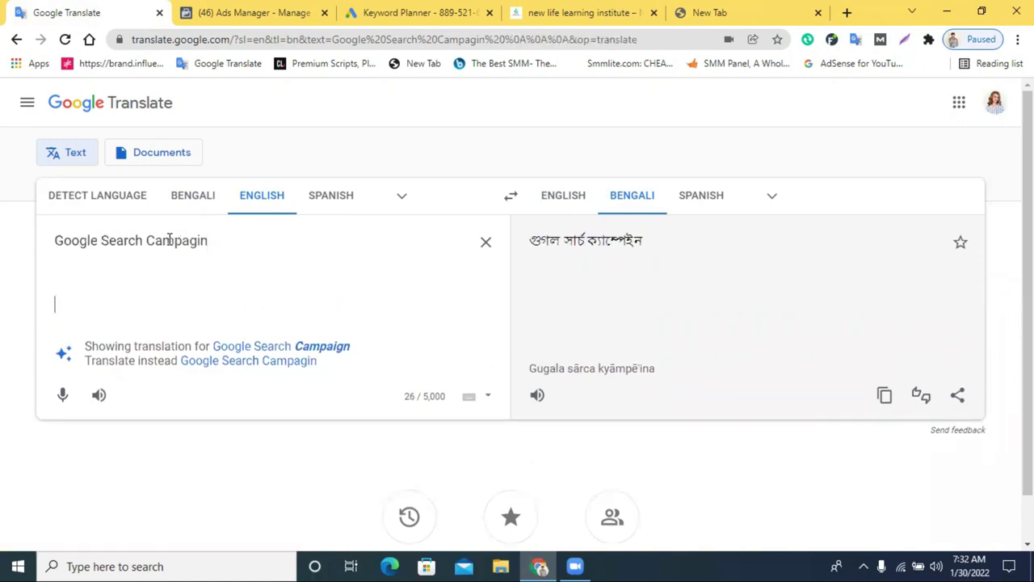
key("Return")
key("Return")
key("Return")
key("Return")
key("Return")
key("Return")
key("Return")
key("Return")
key("Return")
key("Return")
key("Return")
key("Return")
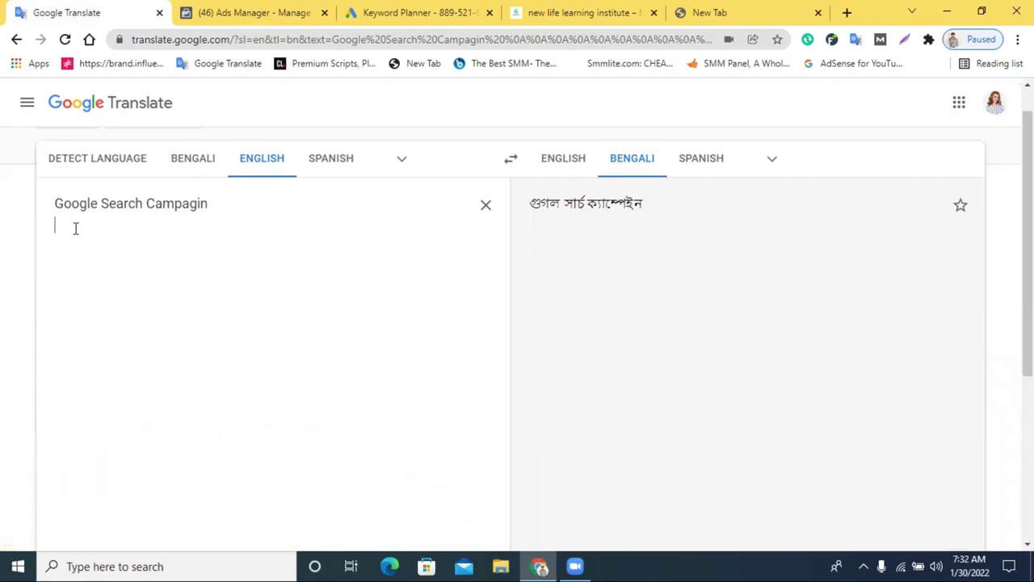
Step: Add "1. Website Link" as the first list item directly under the heading and begin a new line
type("1. ")
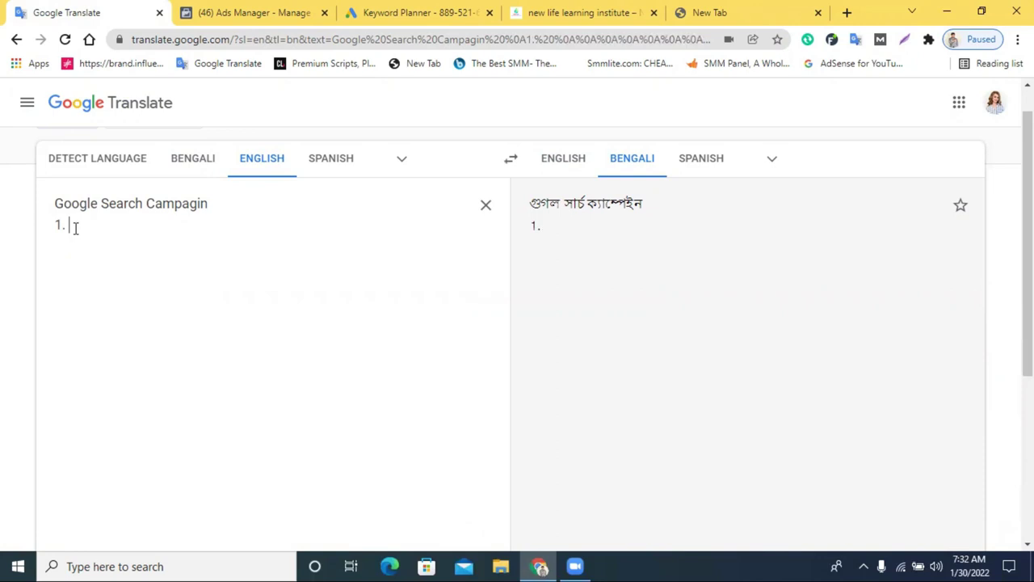
type("Website")
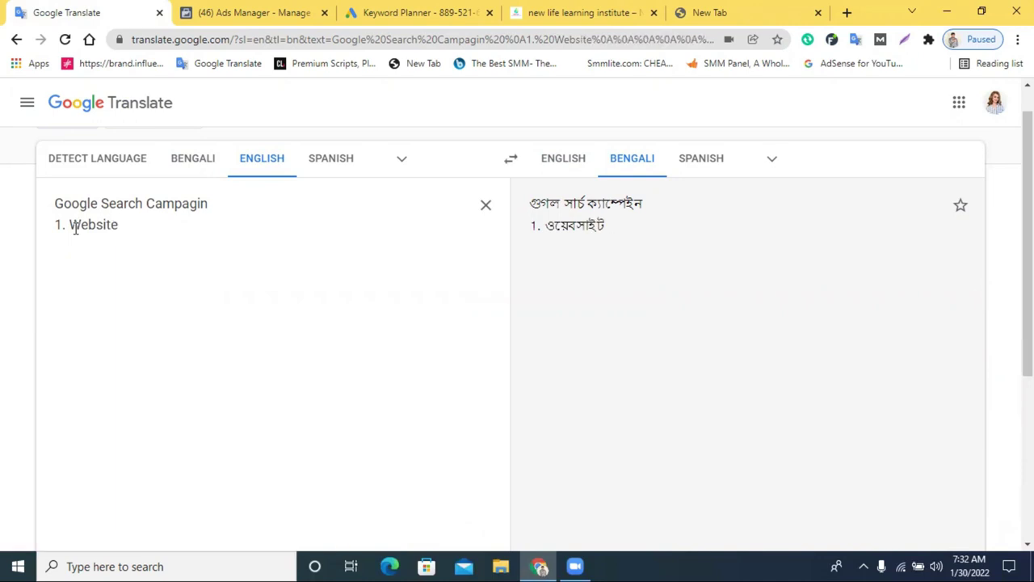
type(" Link")
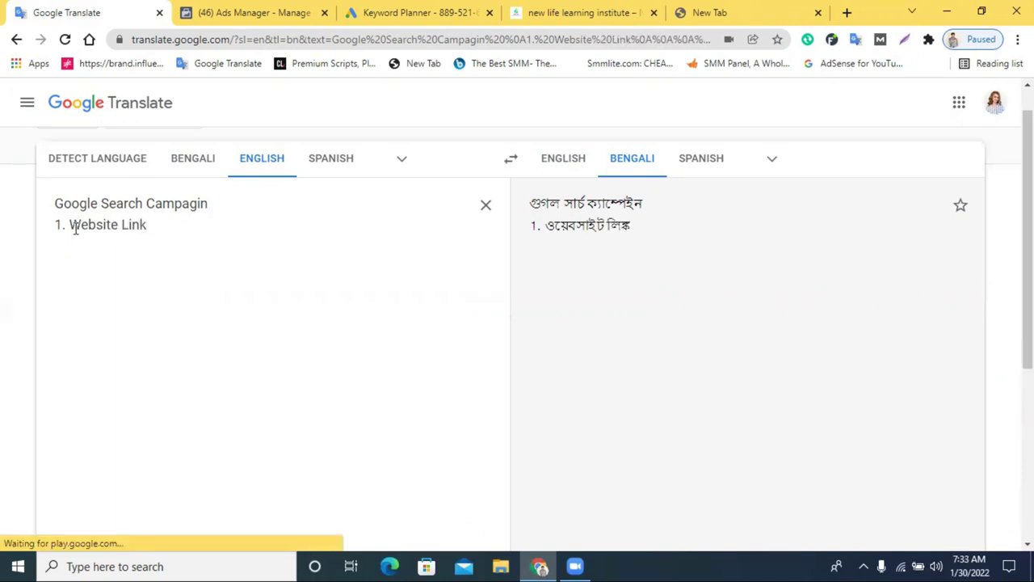
key("Return")
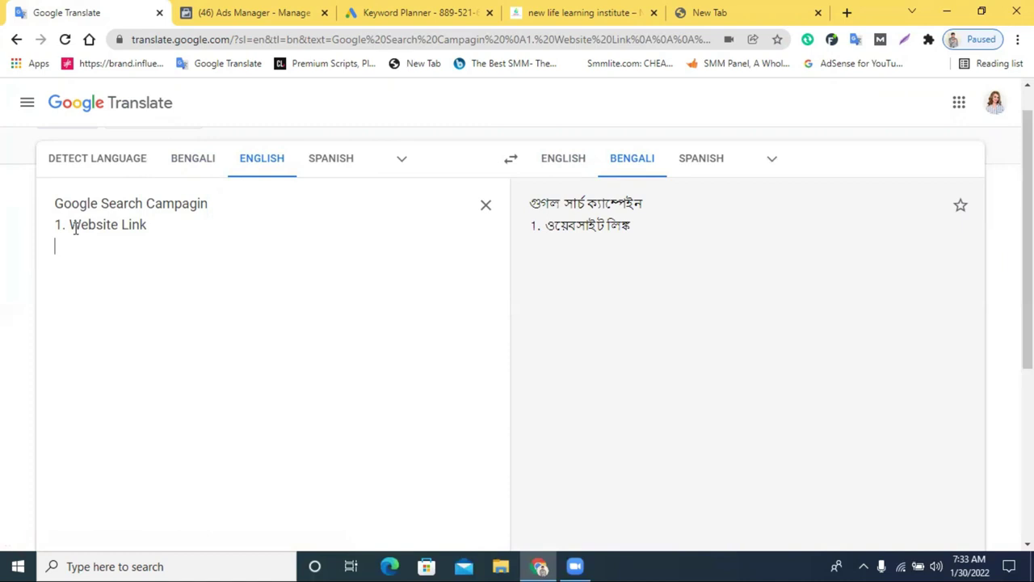
Step: Add "2. Daily Bugget" as the second list item and begin a new line
type("2. Dily")
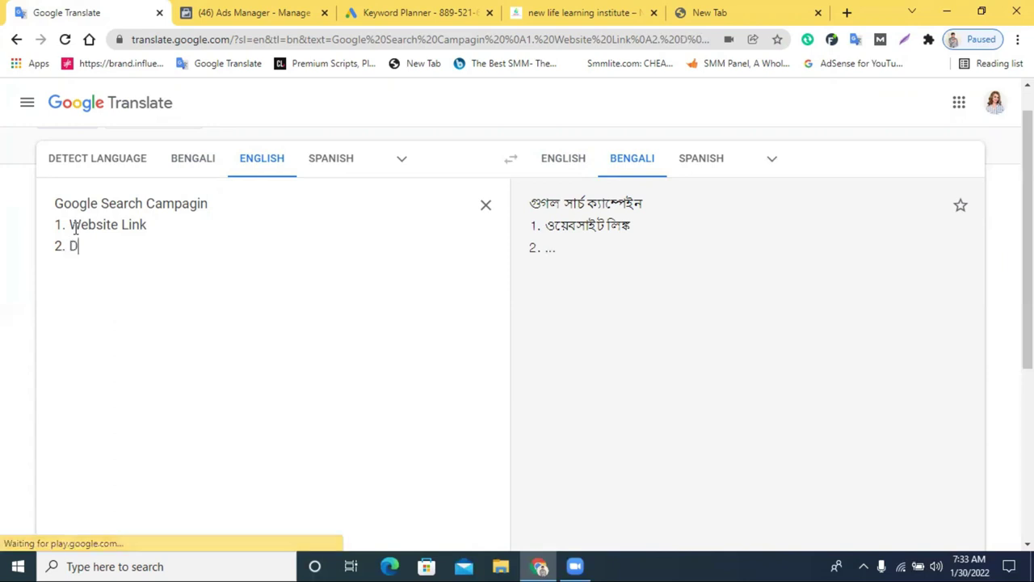
key("BackSpace")
key("BackSpace")
key("BackSpace")
key("BackSpace")
type("aily")
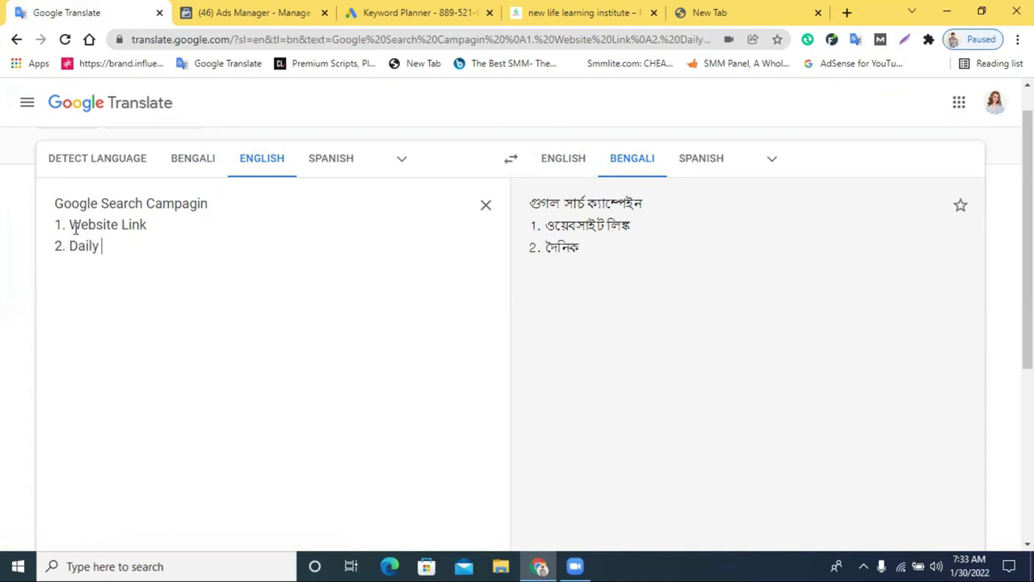
type(" Bugget")
key("Return")
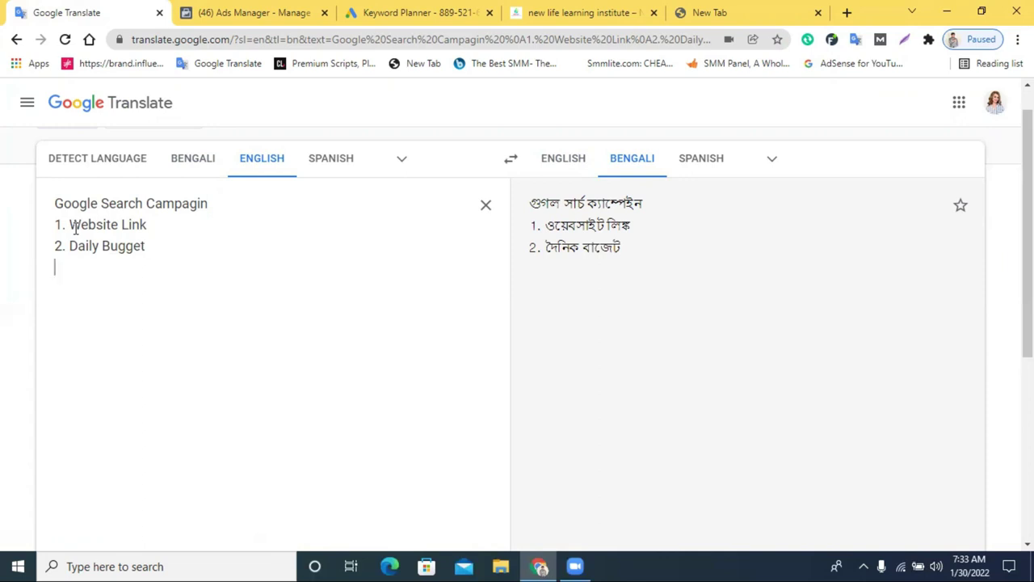
Step: Correct the spelling of "Bugget" to "Budget" in the second list item
left_click(123, 248)
key("BackSpace")
double_click(124, 248)
left_click(119, 245)
type("d")
left_click(160, 251)
Step: Add "3. Keyword" and "4. Targeted Location" as the third and fourth list items
key("Return")
type("3. Key")
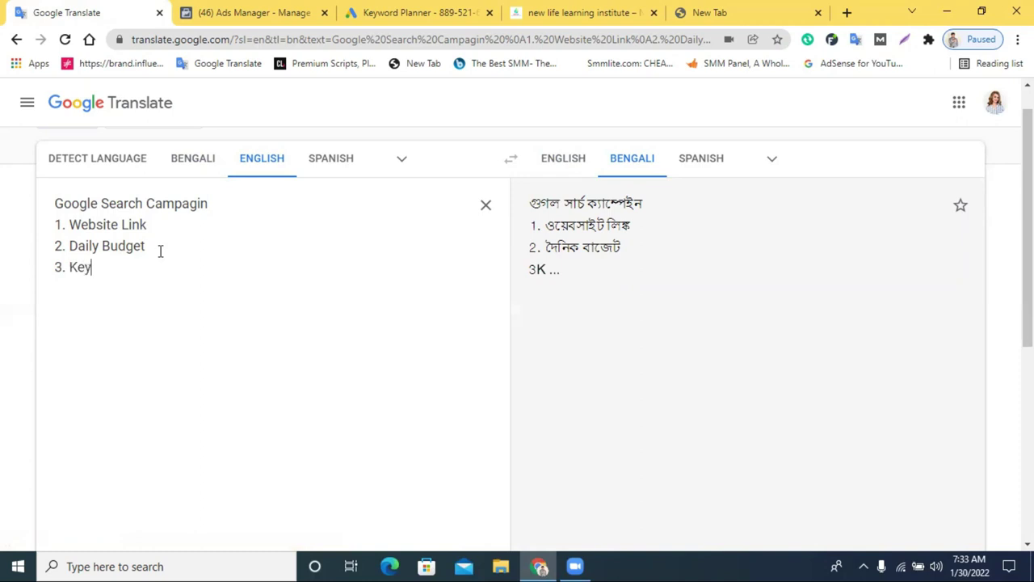
type("word")
key("Return")
type("4.")
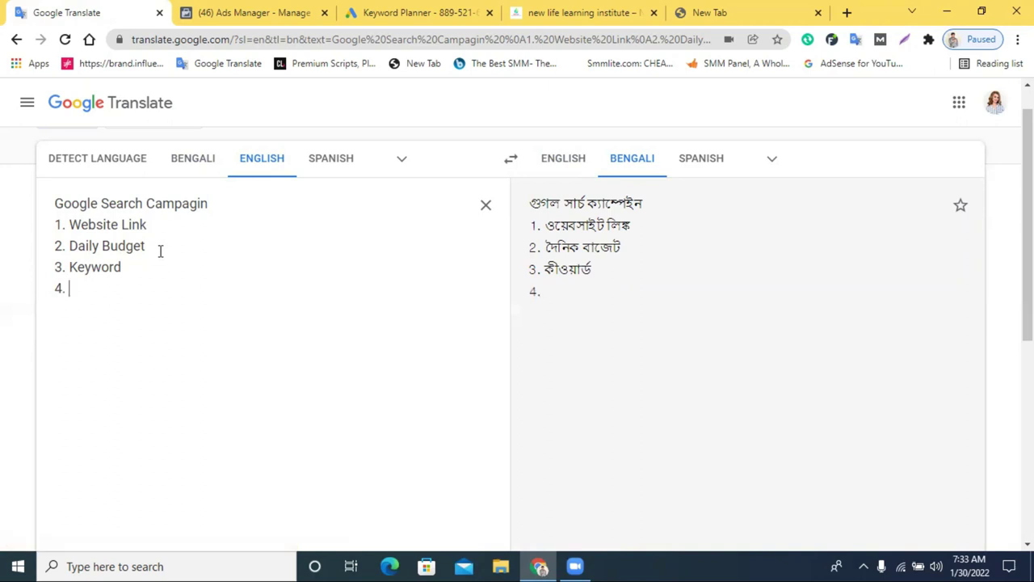
type(" Targeted")
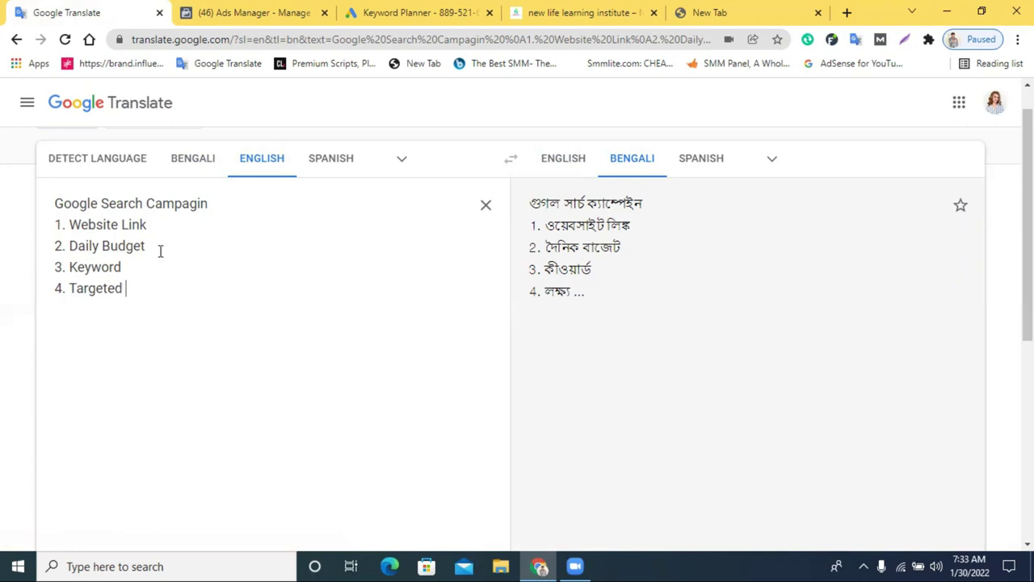
type(" Loc")
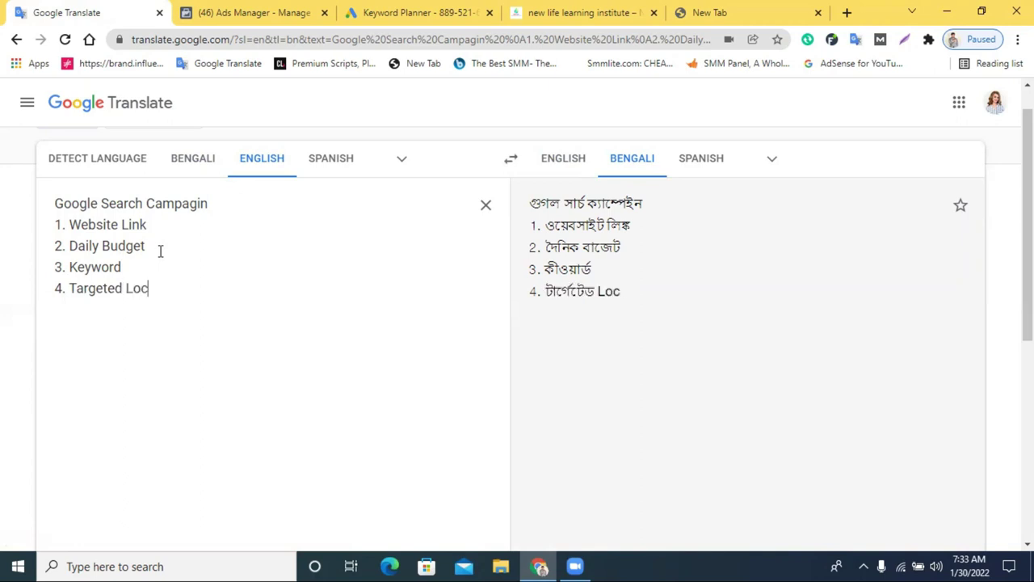
type("ation")
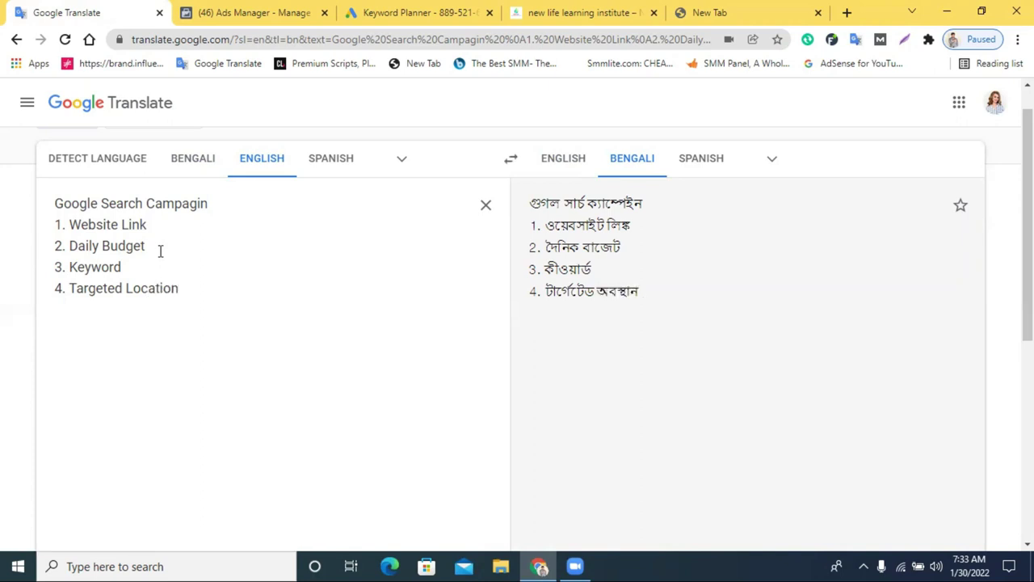
Step: Add "5. Google Adwork Account Manager Acesss" as the fifth list item and highlight all five numbered items
key("Return")
type("Google")
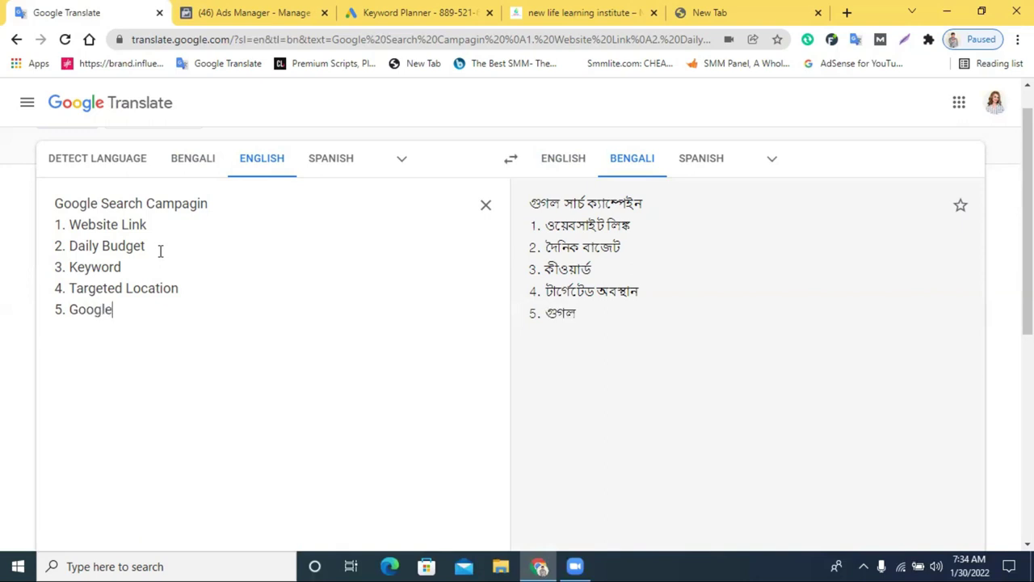
type(" Ad")
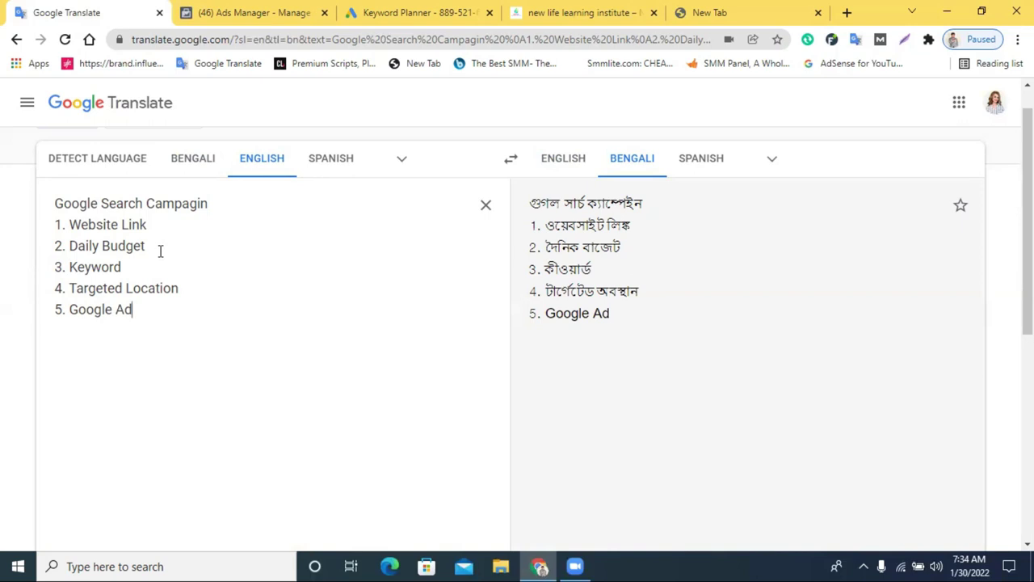
type("work Account")
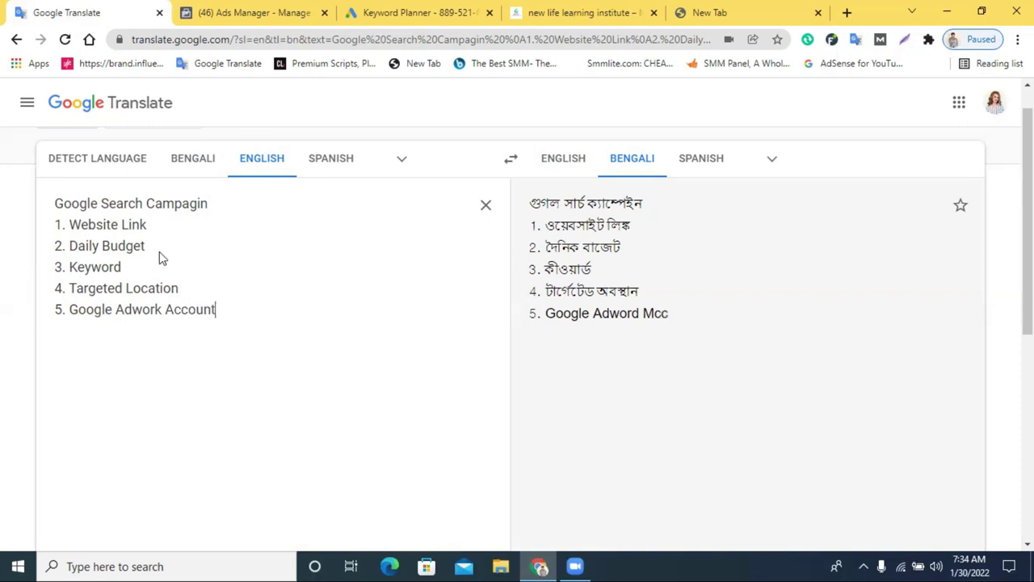
type(" Ma")
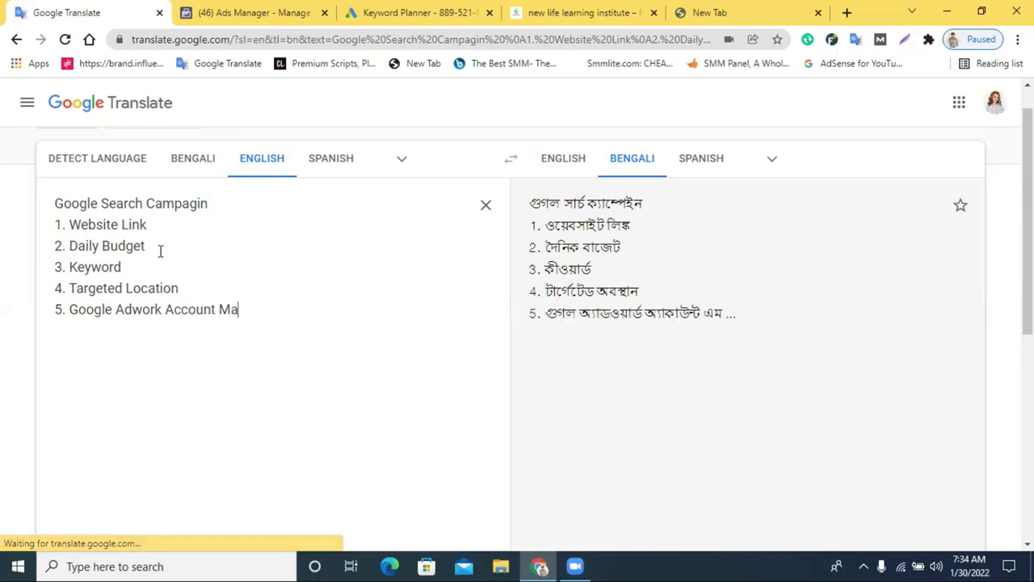
type("nager")
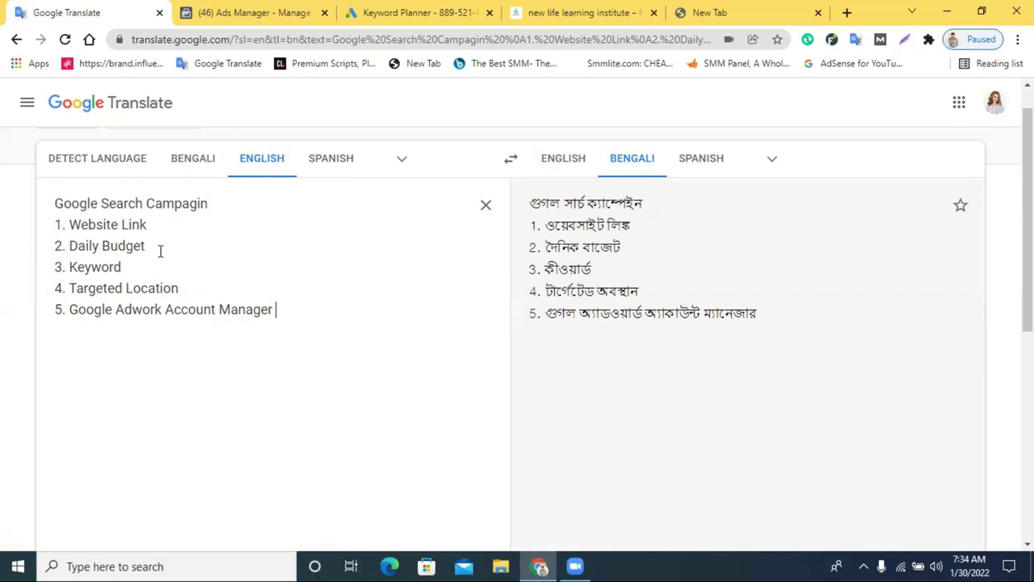
type(" Acesss")
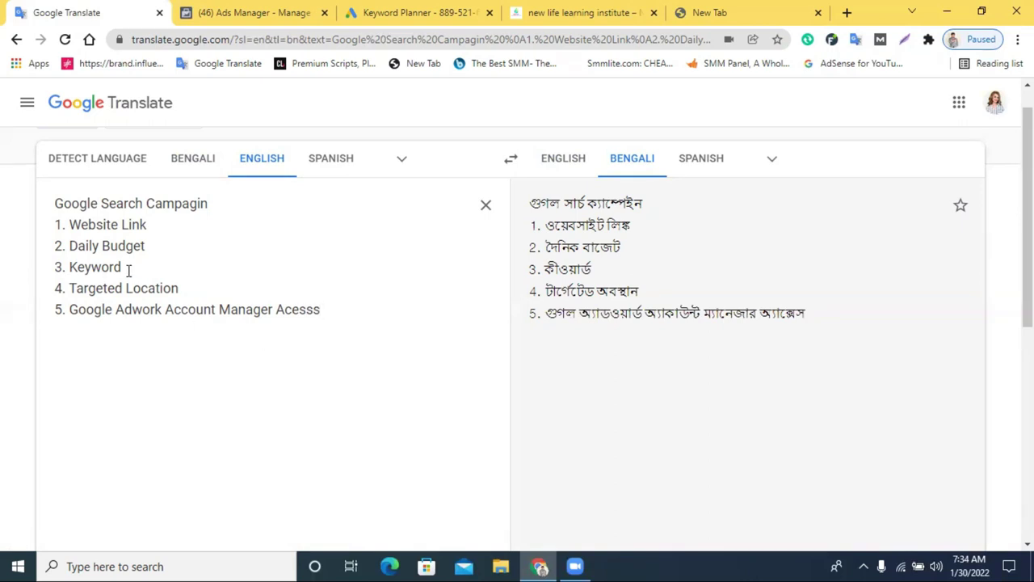
left_click_drag(347, 318, 43, 223)
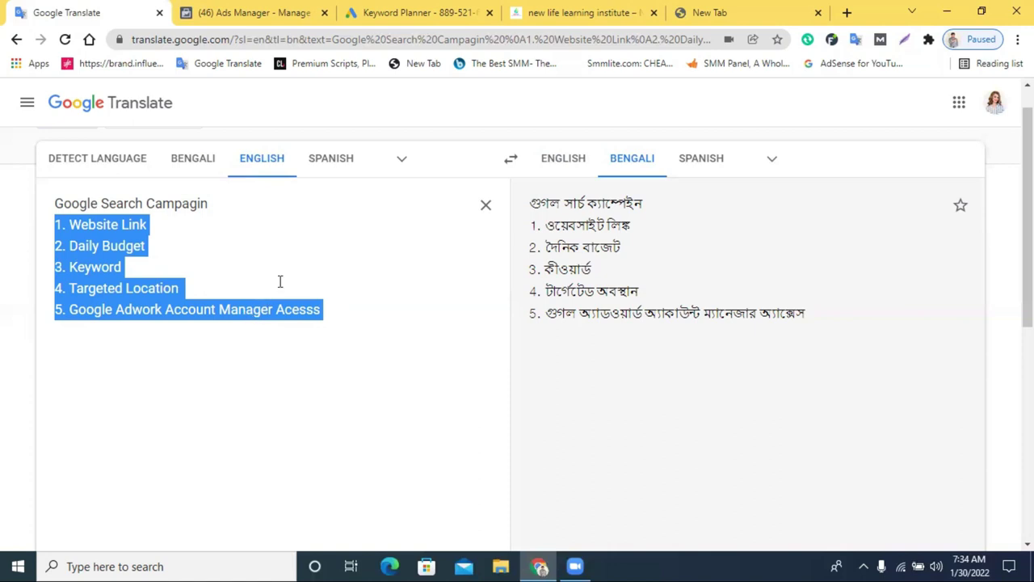
Step: Switch between the Translate notes and Keyword Planner, then open the Google Ads overview of all campaigns
left_click(416, 10)
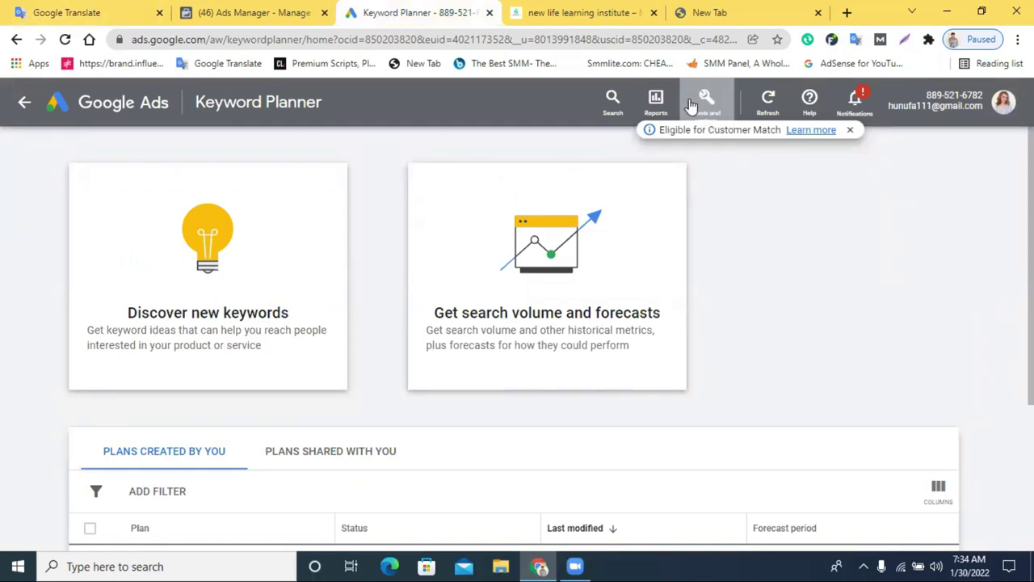
left_click(76, 9)
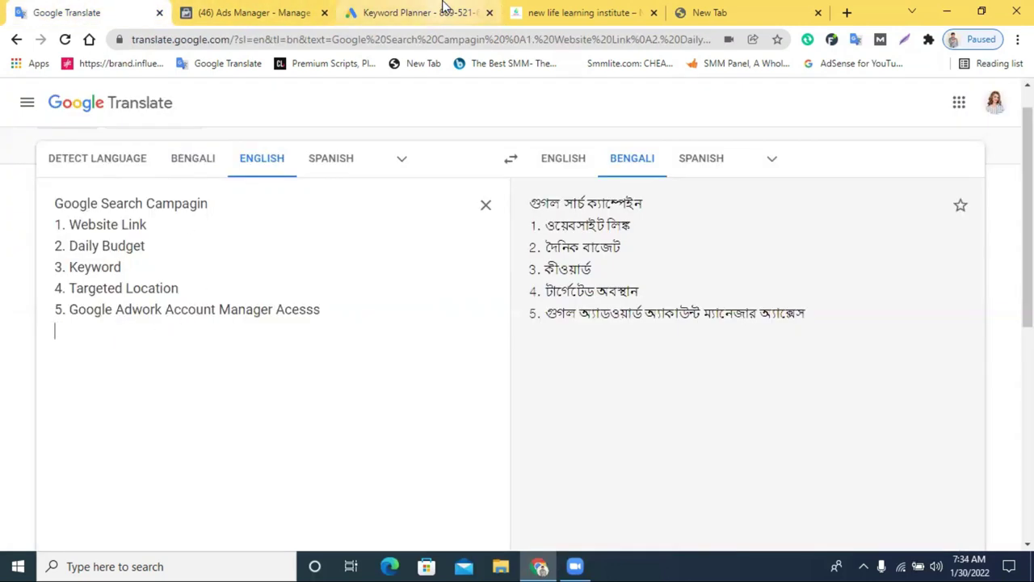
left_click(441, 10)
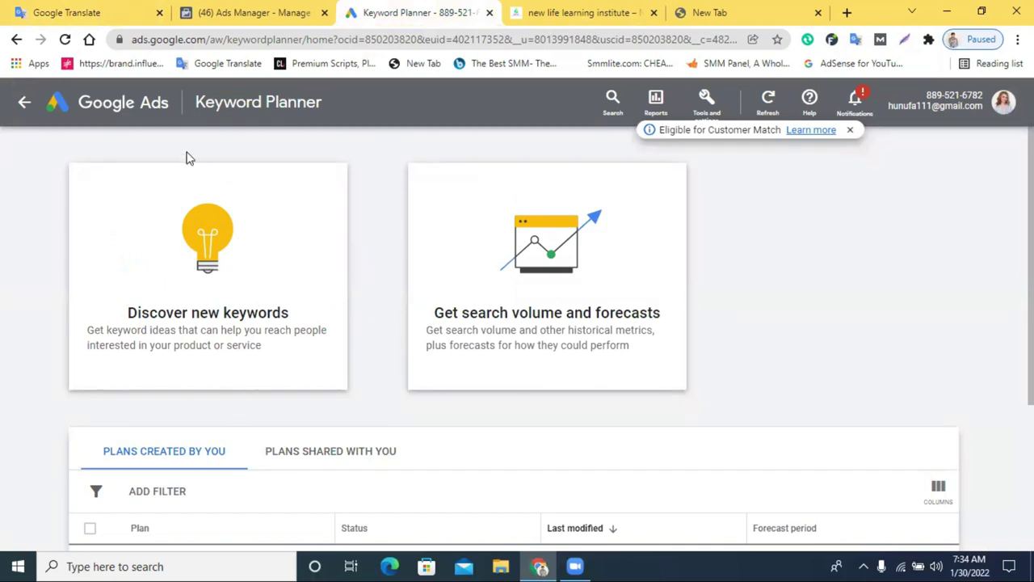
left_click(119, 109)
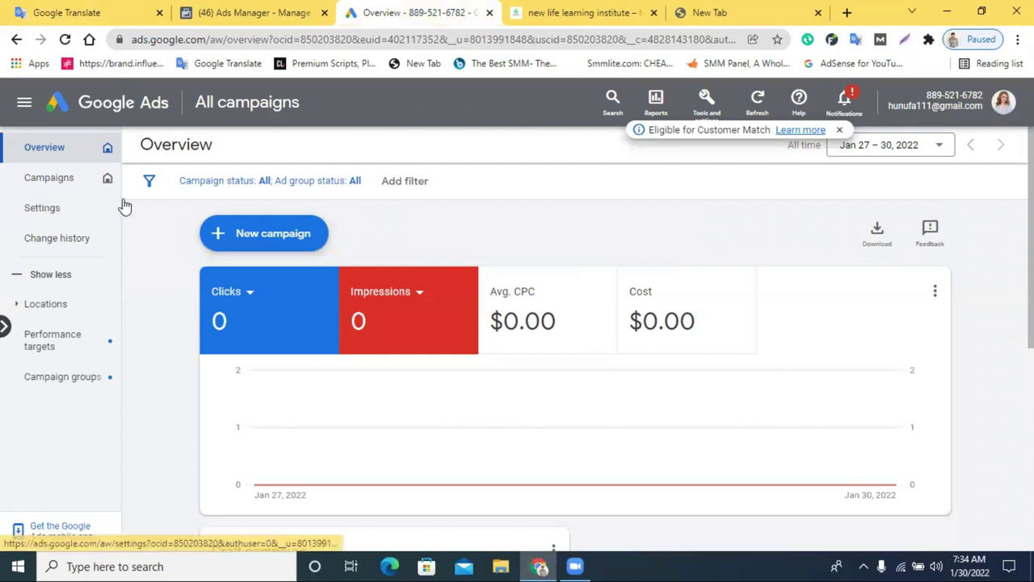
Step: Open the campaigns list and start creating a new campaign
left_click(60, 181)
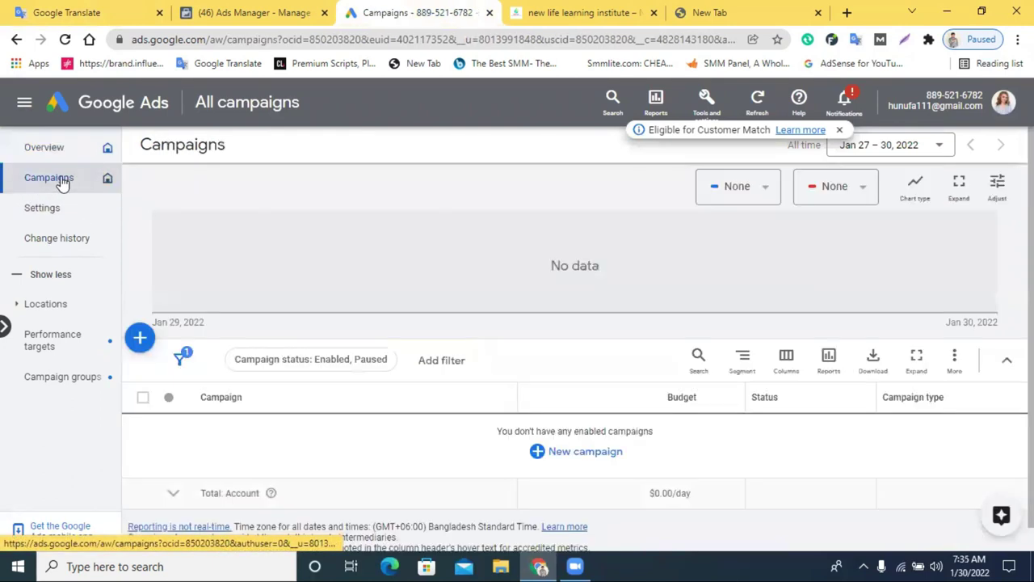
scroll(515, 221, "down", 1)
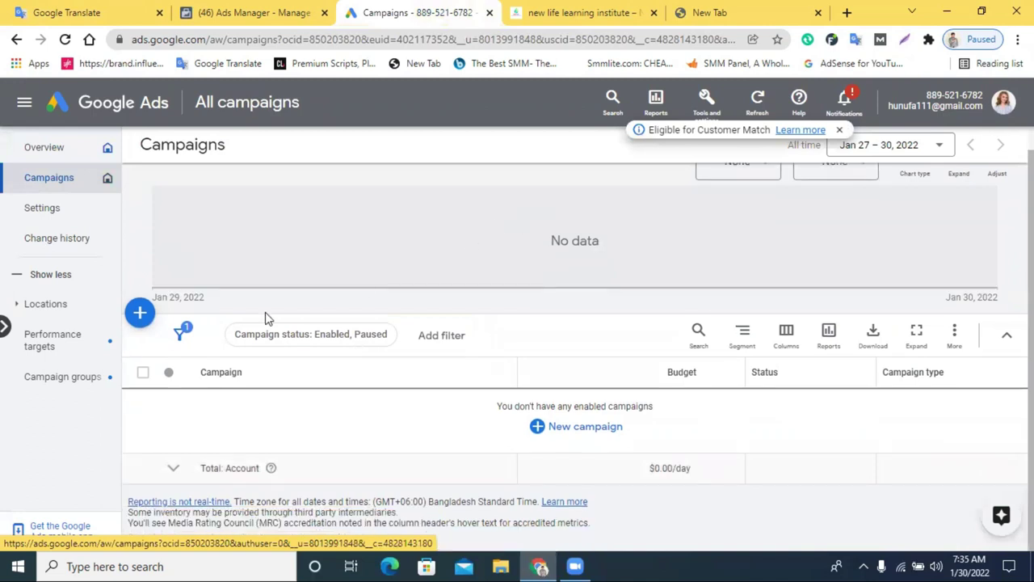
left_click(143, 315)
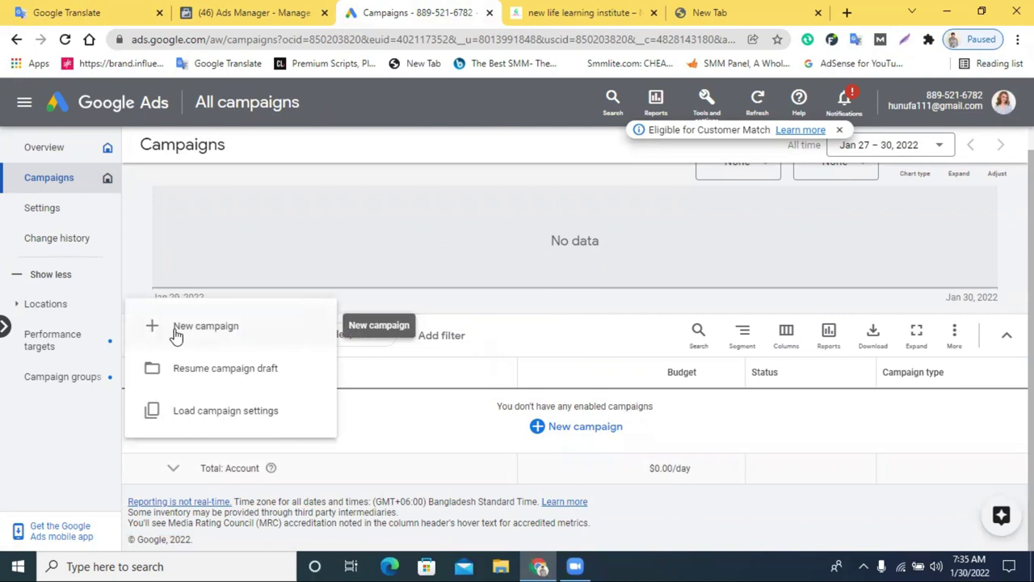
left_click(230, 331)
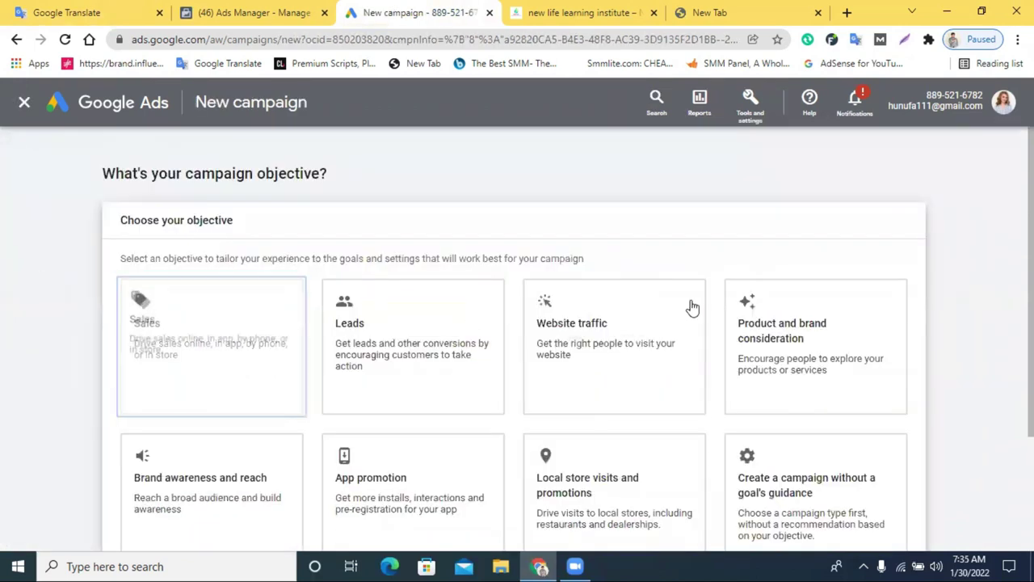
Step: Review the available campaign objectives and the campaign types offered for them, such as Video and App
left_click(692, 307)
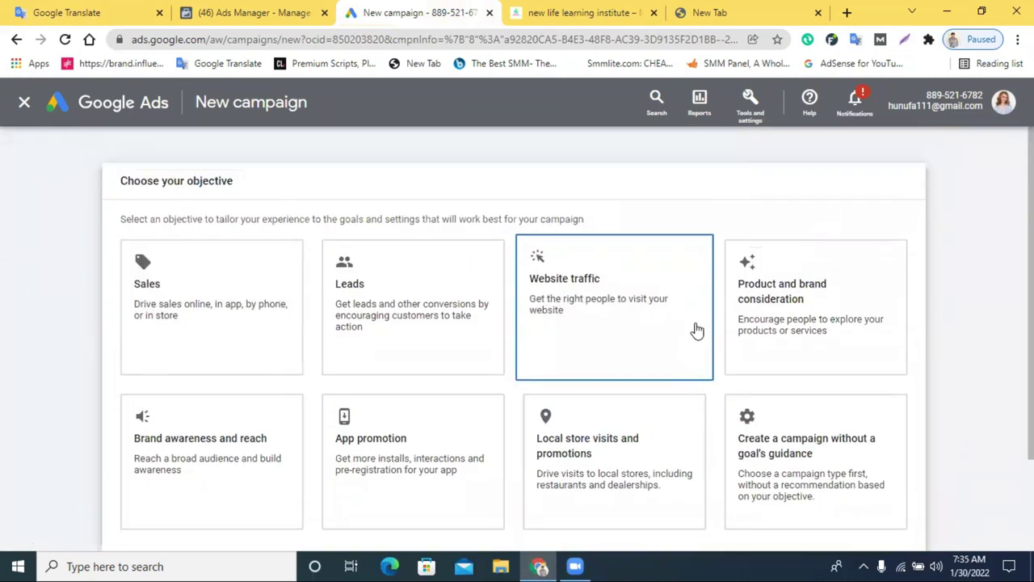
scroll(693, 331, "down", 1)
scroll(693, 330, "up", 1)
scroll(856, 311, "down", 2)
scroll(861, 315, "up", 2)
scroll(578, 464, "down", 1)
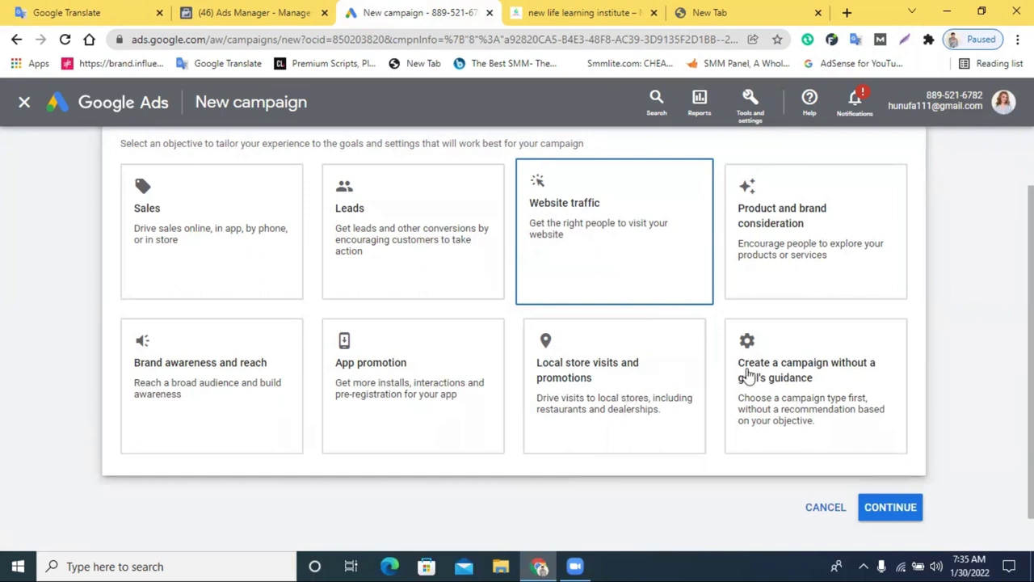
scroll(714, 374, "up", 1)
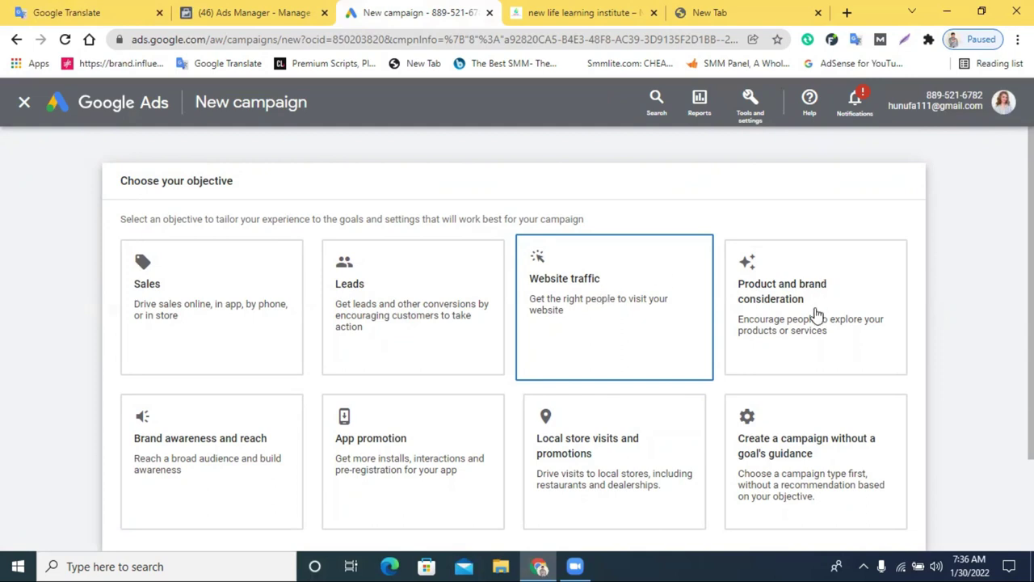
scroll(816, 315, "down", 4)
scroll(814, 312, "up", 4)
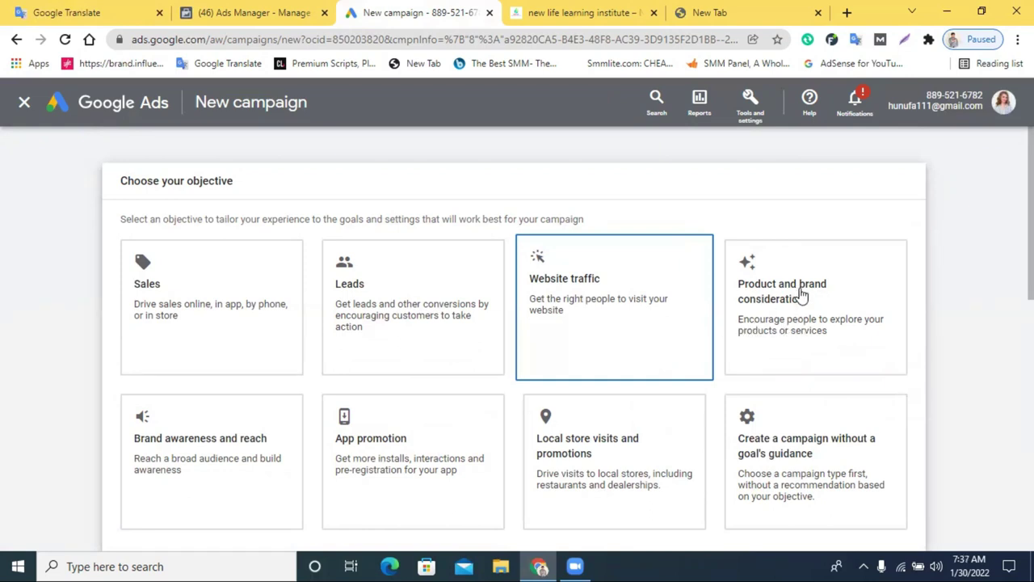
scroll(800, 298, "down", 3)
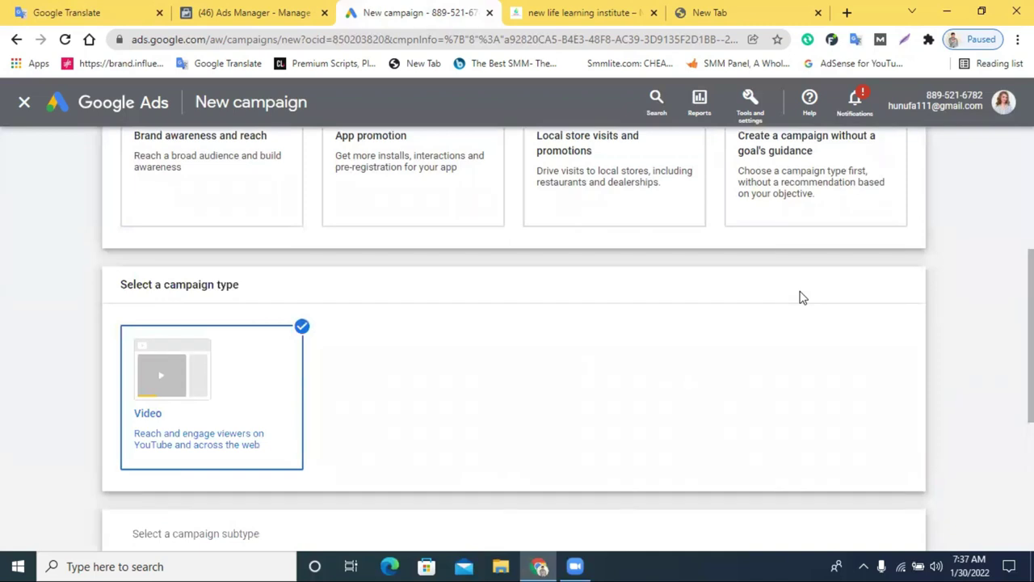
scroll(800, 297, "up", 3)
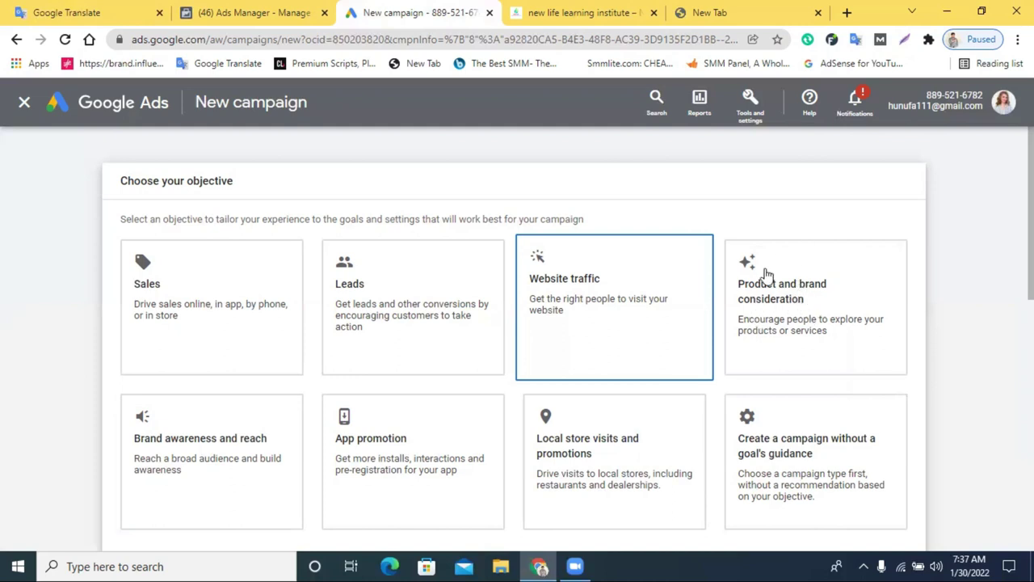
scroll(780, 297, "down", 2)
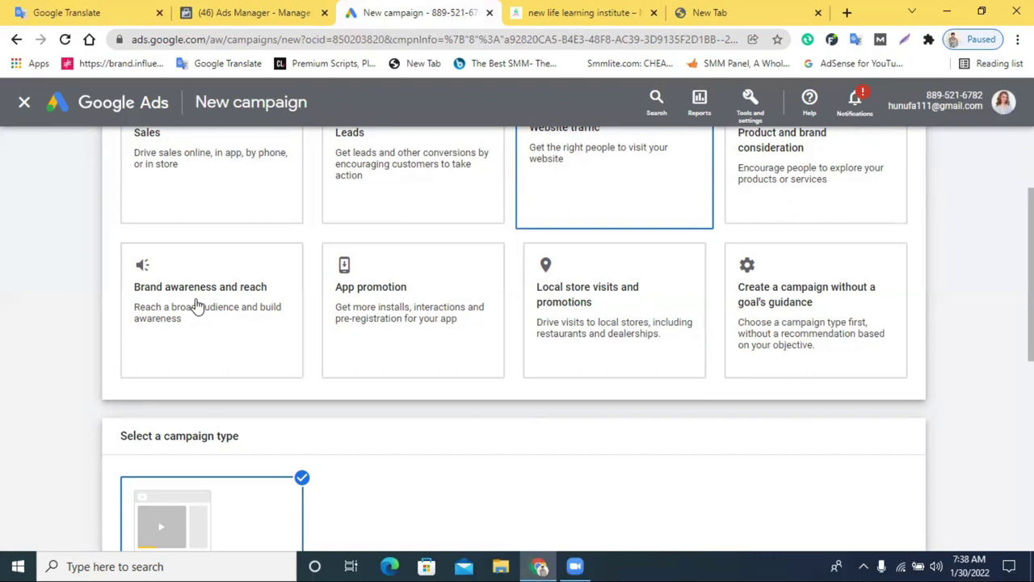
scroll(196, 306, "up", 1)
scroll(375, 328, "down", 4)
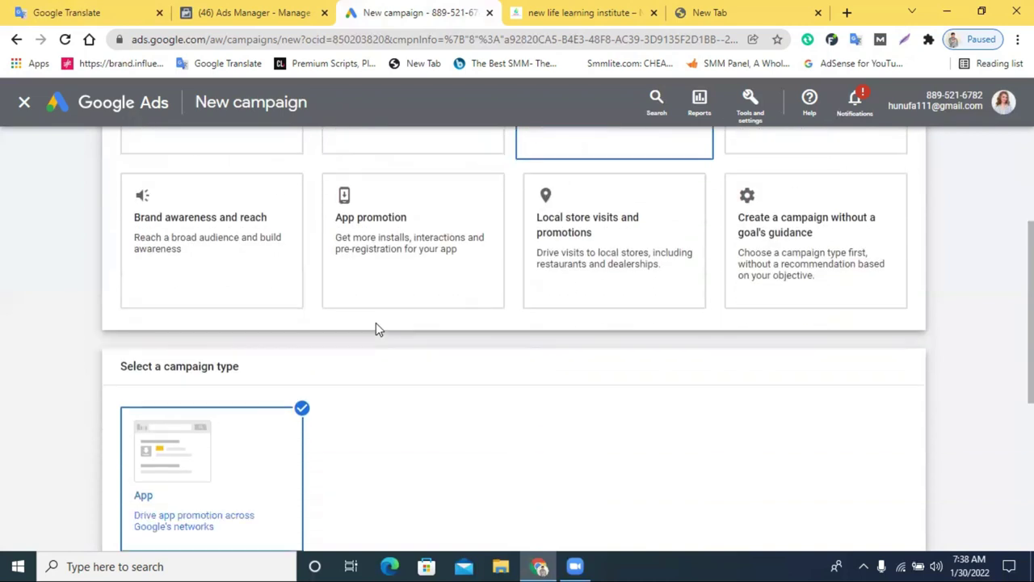
scroll(406, 316, "up", 4)
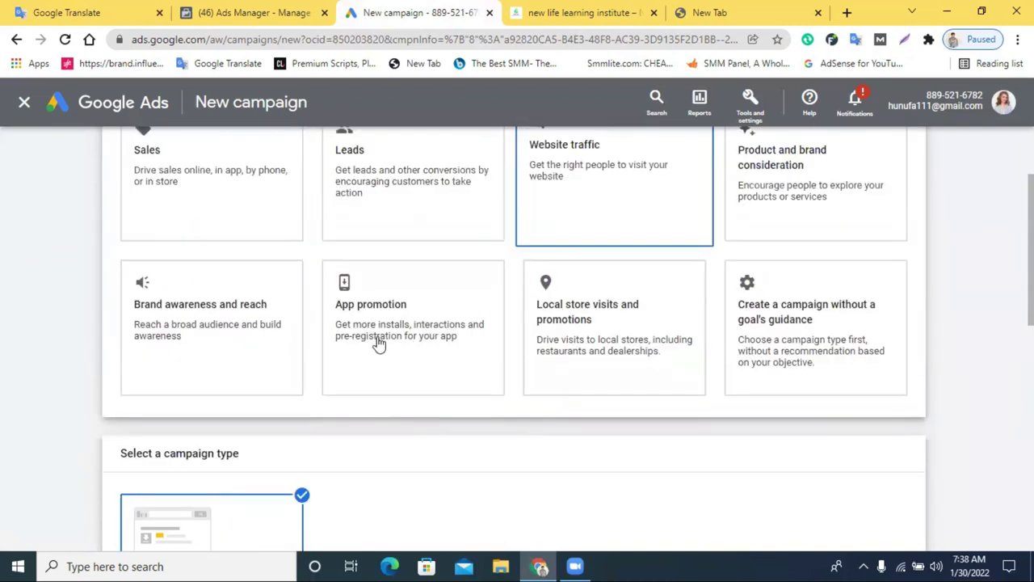
scroll(377, 342, "up", 1)
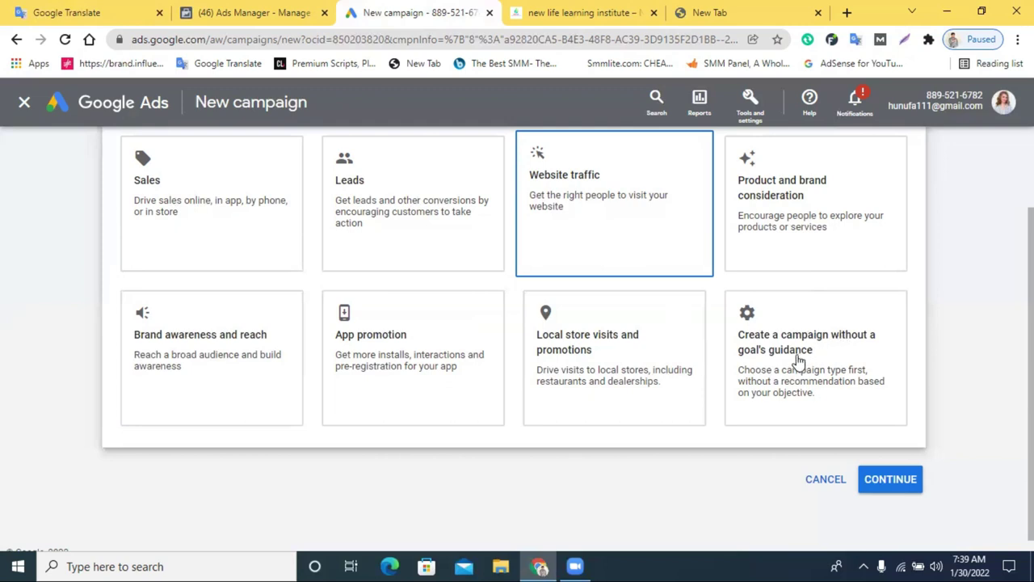
Step: Choose Sales as the campaign objective and Search as the campaign type
left_click(201, 212)
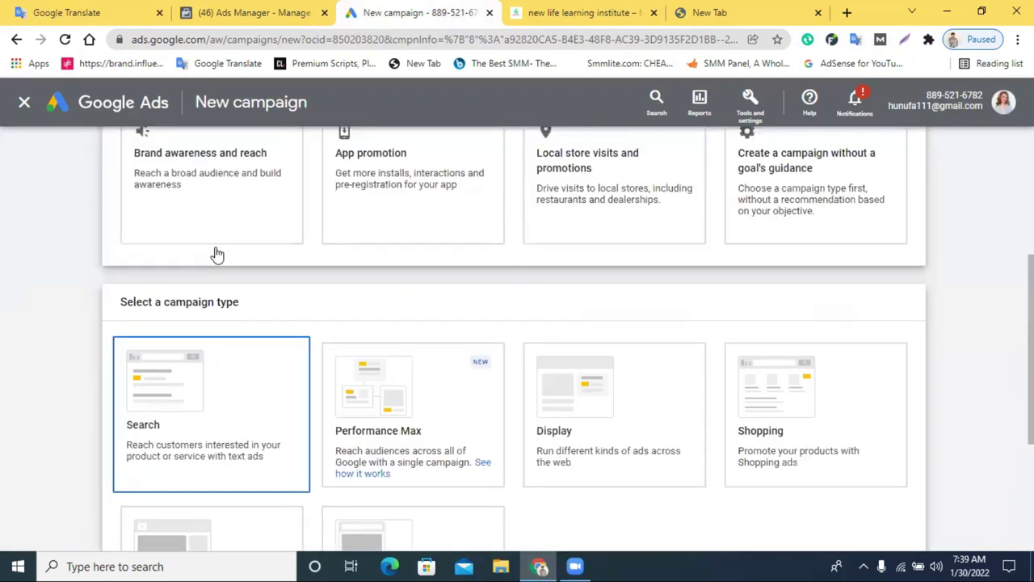
scroll(217, 254, "up", 4)
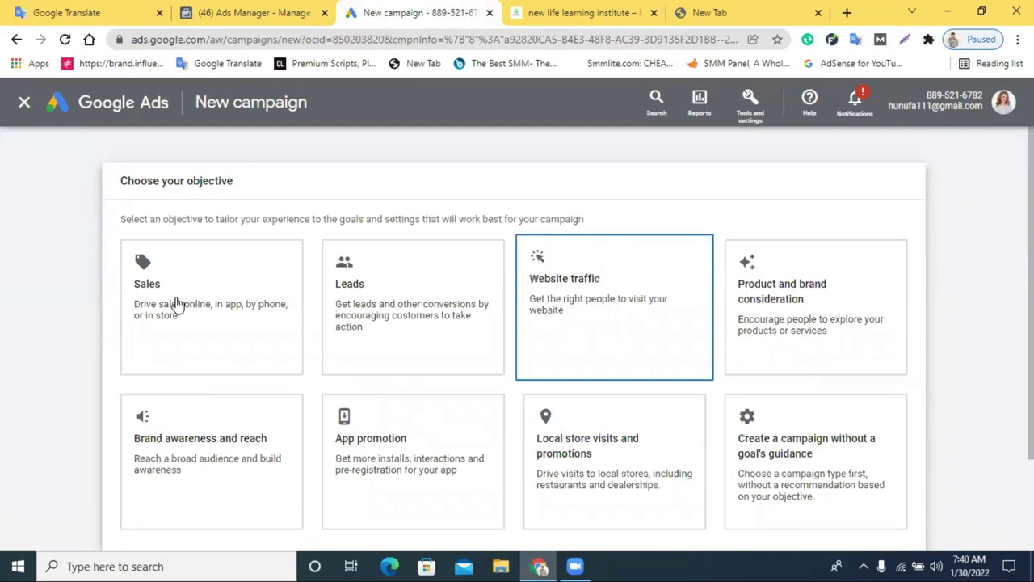
scroll(178, 299, "down", 5)
left_click(227, 289)
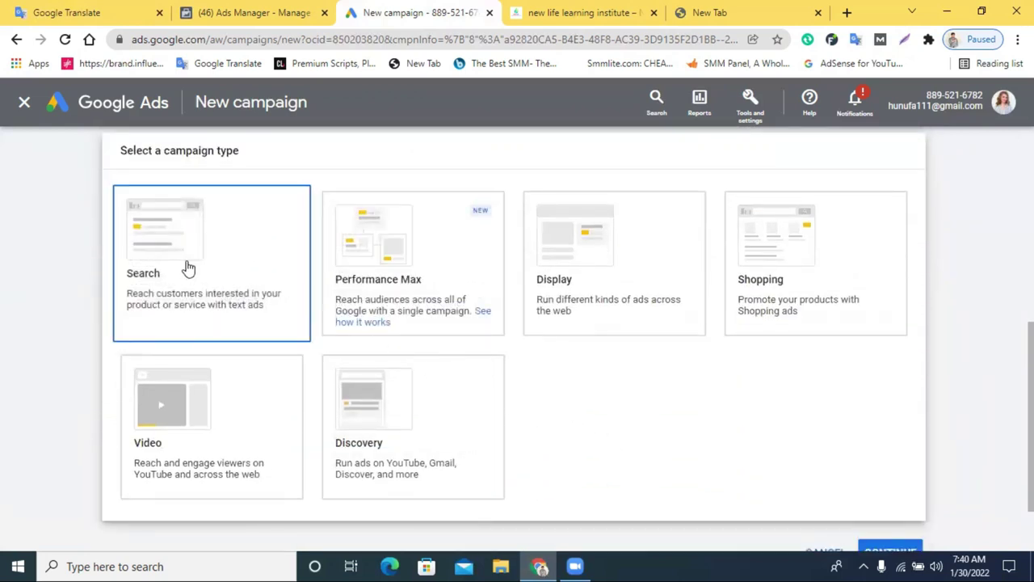
scroll(186, 267, "up", 1)
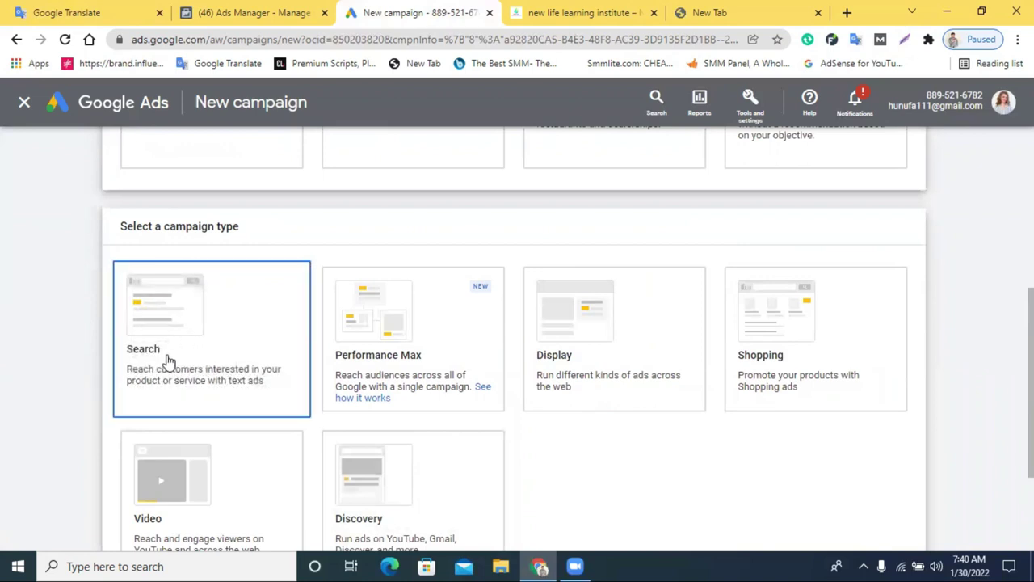
scroll(388, 416, "down", 1)
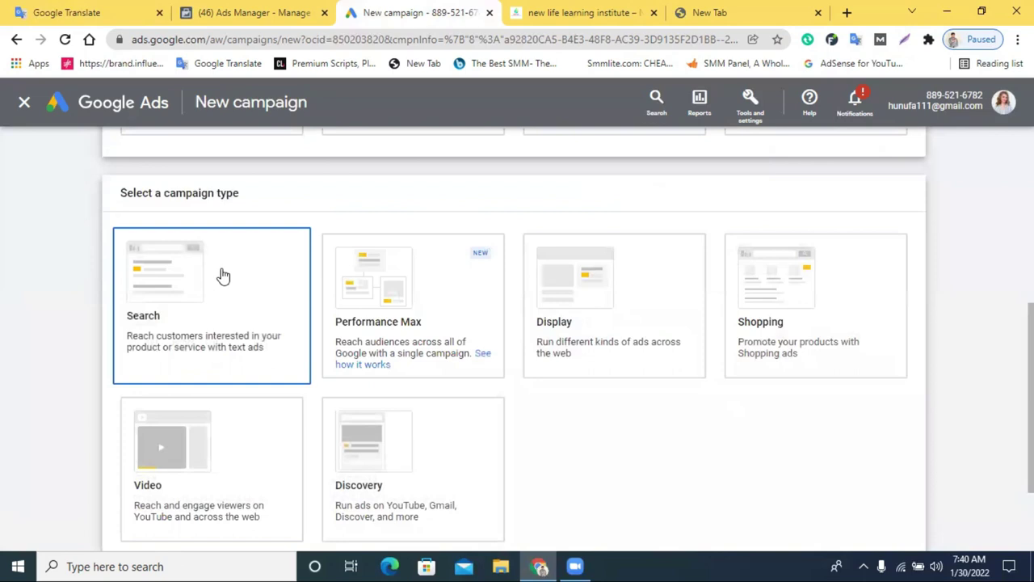
Step: Select website visits as the way to reach the goal and paste the clipboard content as the business website
scroll(223, 274, "down", 5)
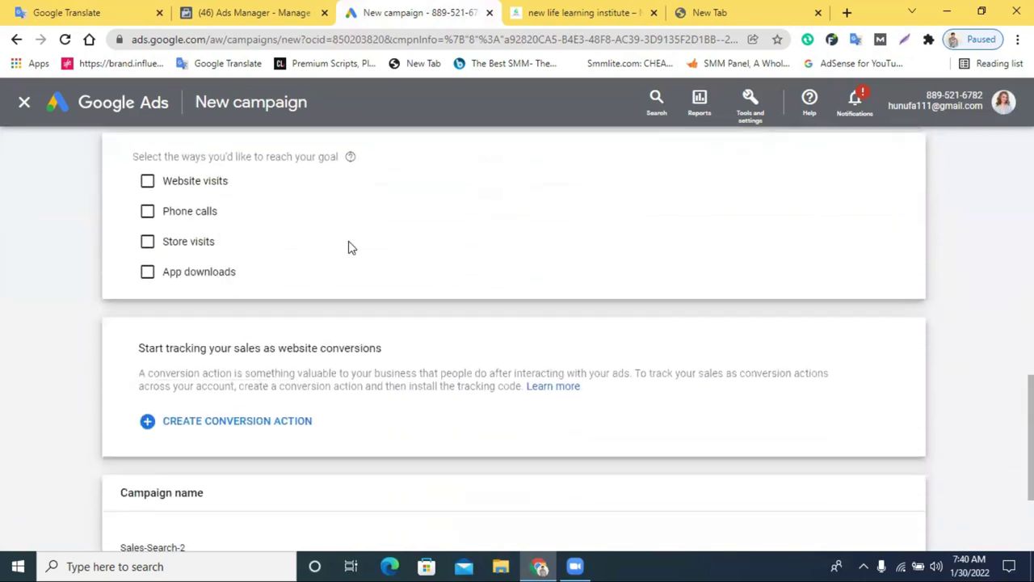
scroll(349, 247, "up", 2)
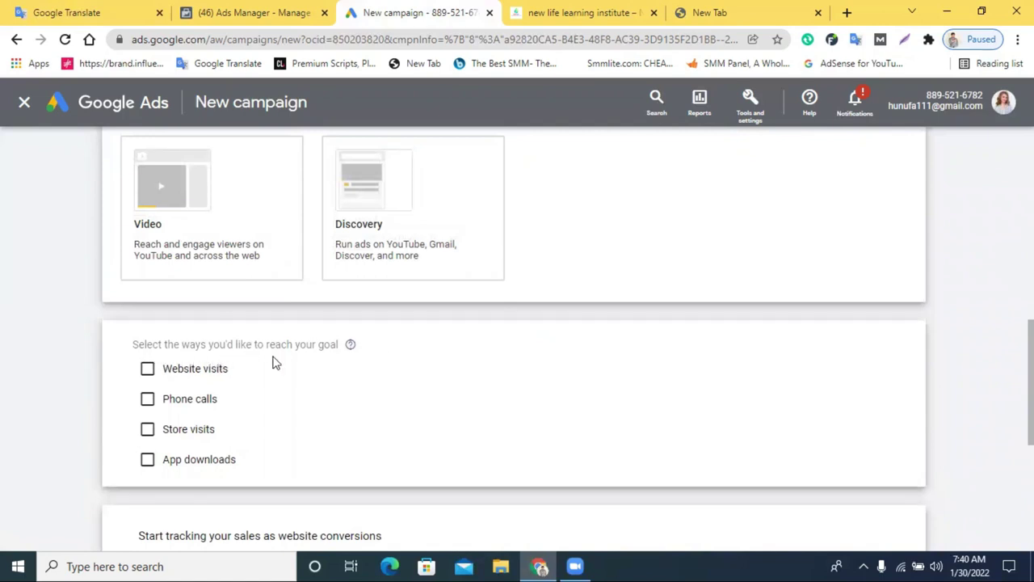
left_click(178, 368)
scroll(406, 379, "down", 1)
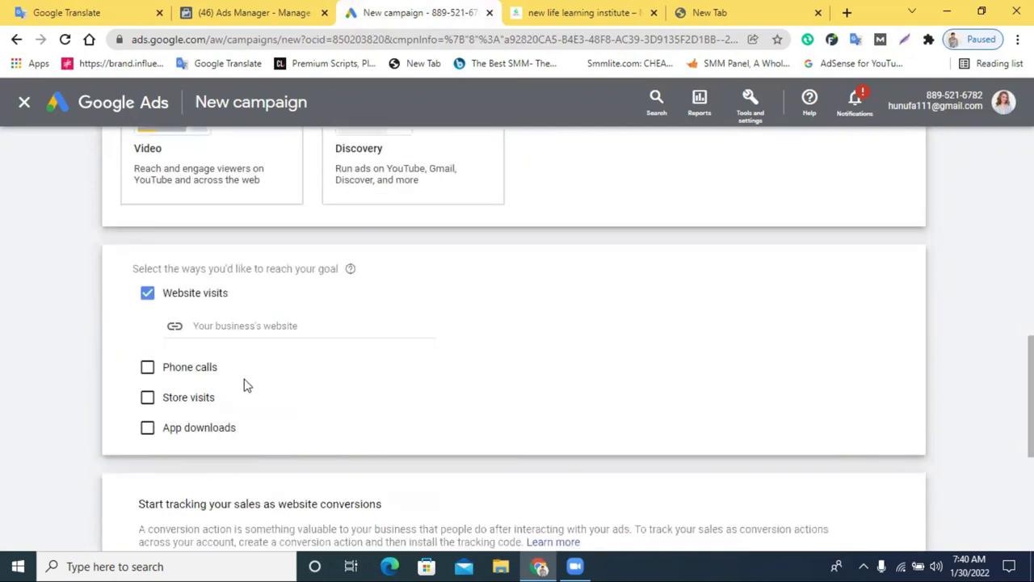
right_click(247, 326)
left_click(284, 207)
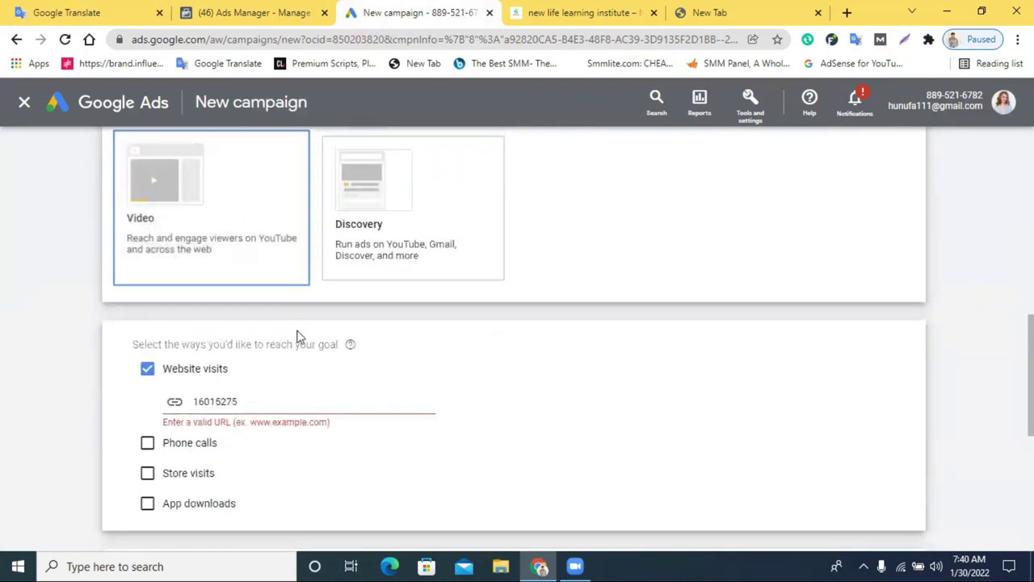
left_click(614, 12)
left_click_drag(288, 42, 129, 40)
right_click(178, 47)
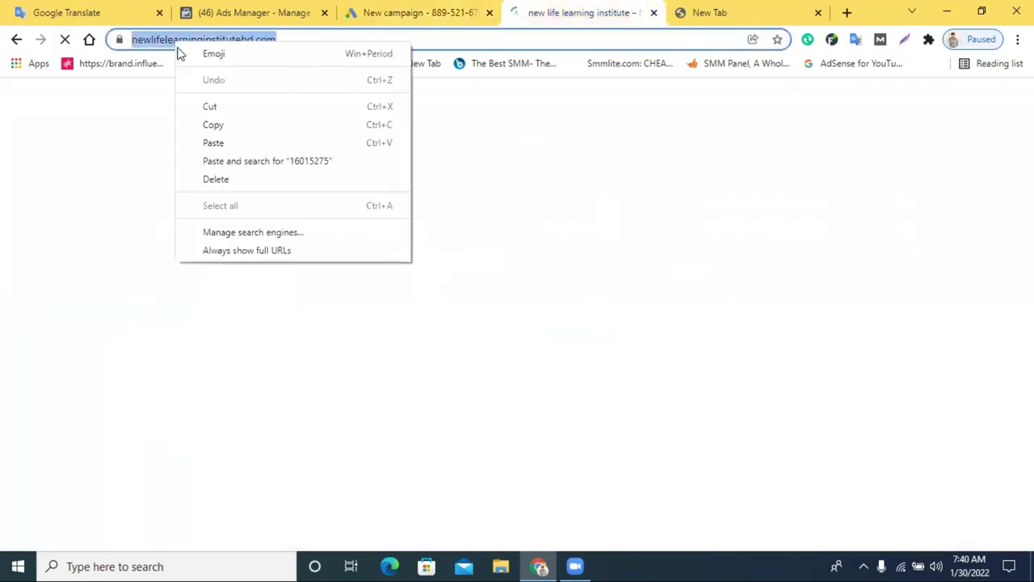
left_click(274, 126)
left_click(420, 10)
left_click(205, 407)
double_click(207, 402)
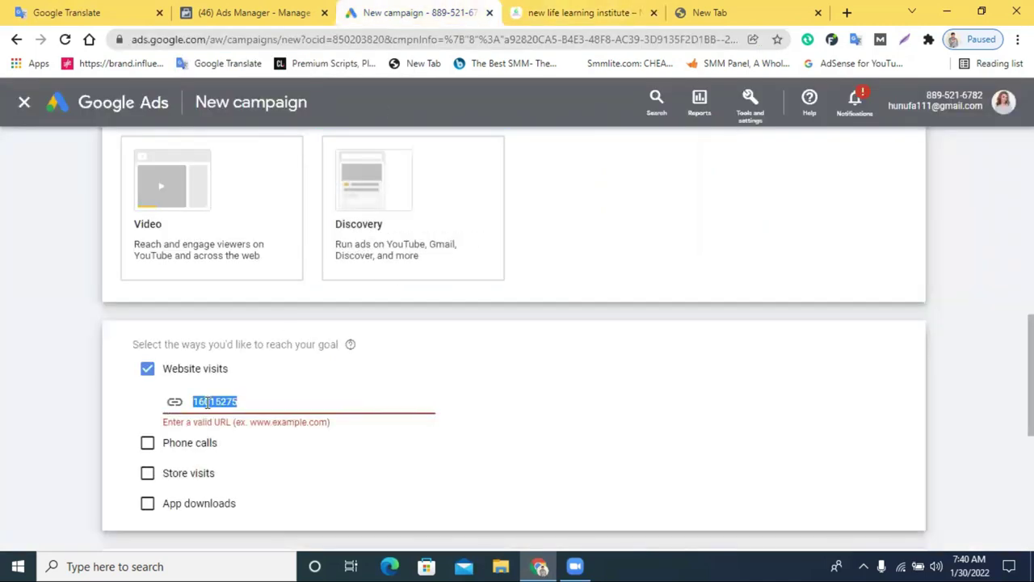
key("ctrl+v")
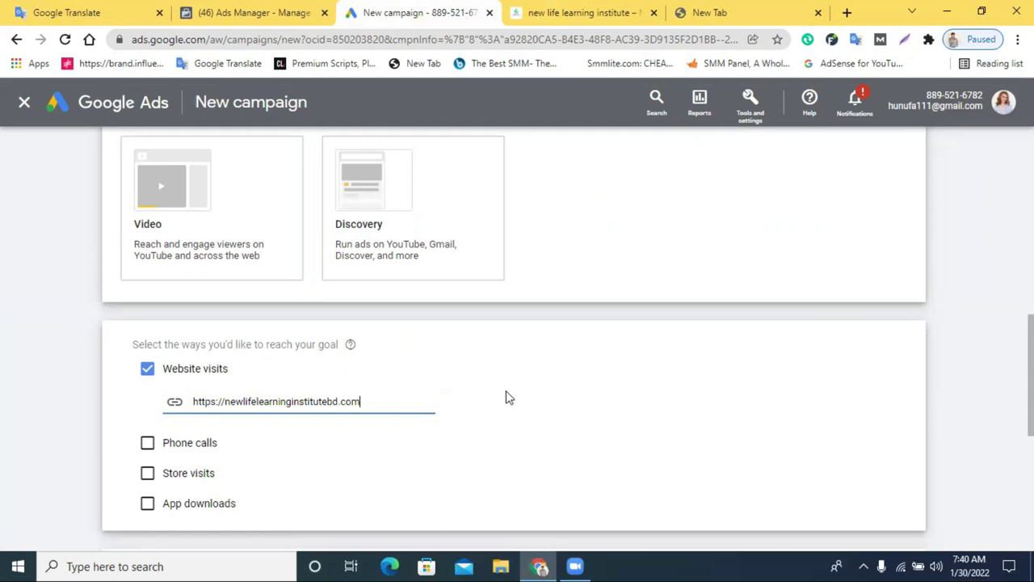
Step: Name the campaign "Digital-marketing-course"
scroll(484, 392, "down", 5)
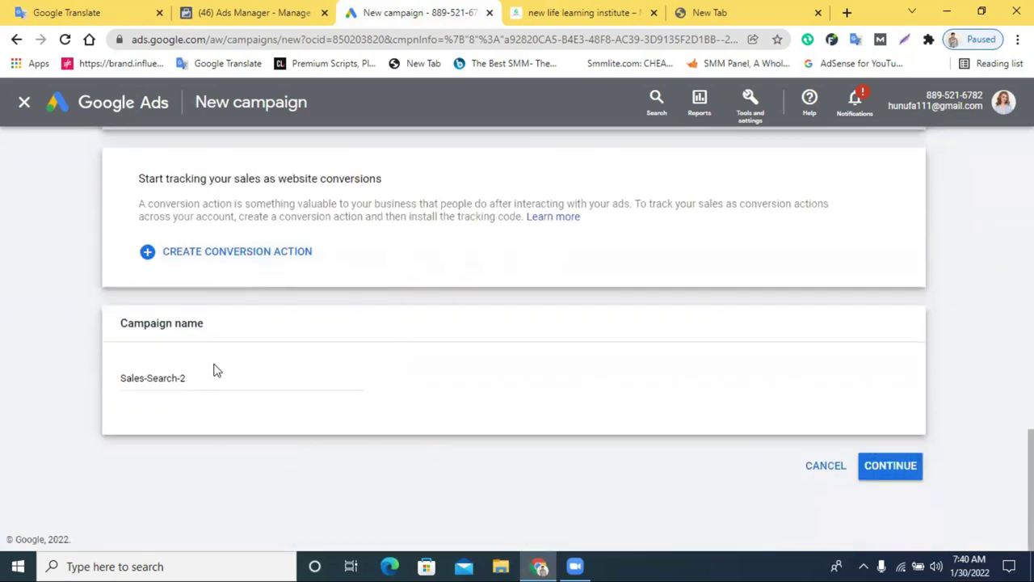
left_click(208, 379)
key("ctrl+a")
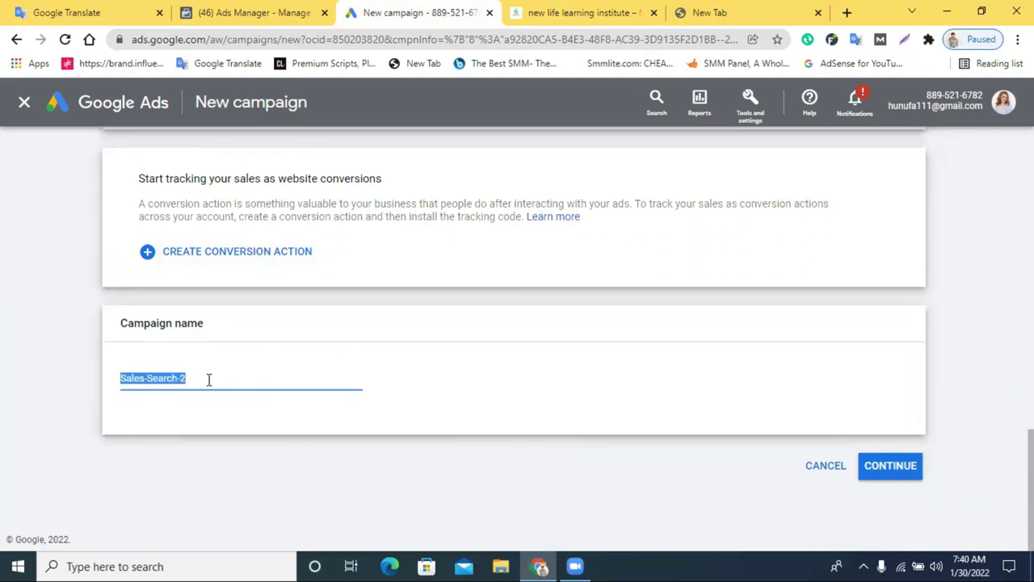
type("Digi")
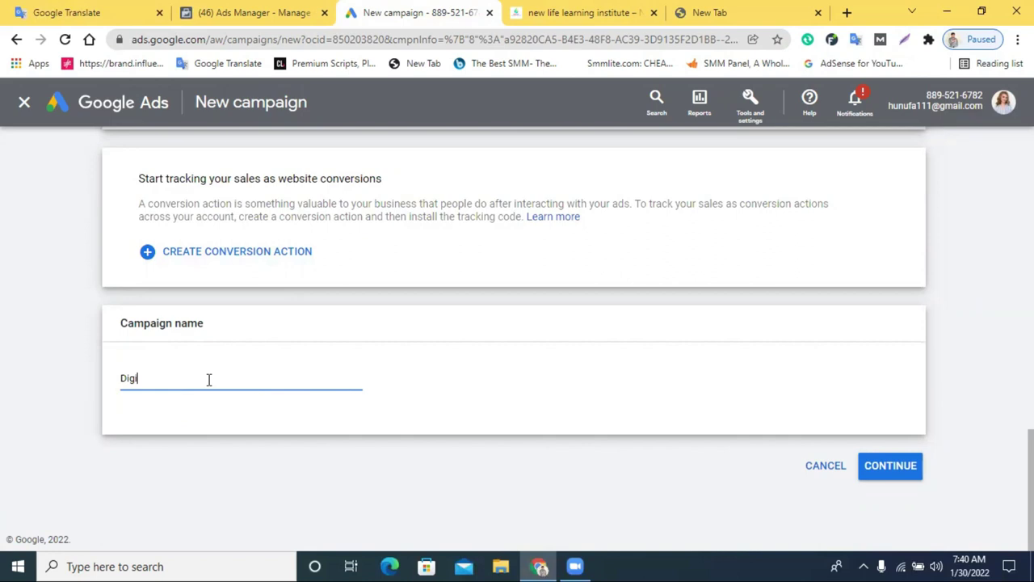
type("tal-marketing-cours")
right_click(209, 379)
left_click(283, 160)
left_click(885, 475)
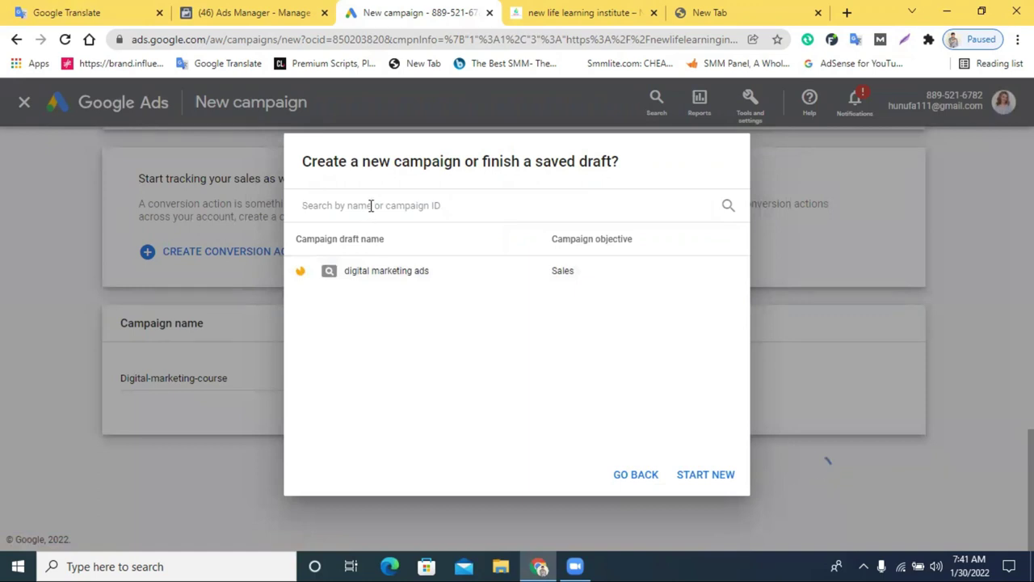
left_click(636, 475)
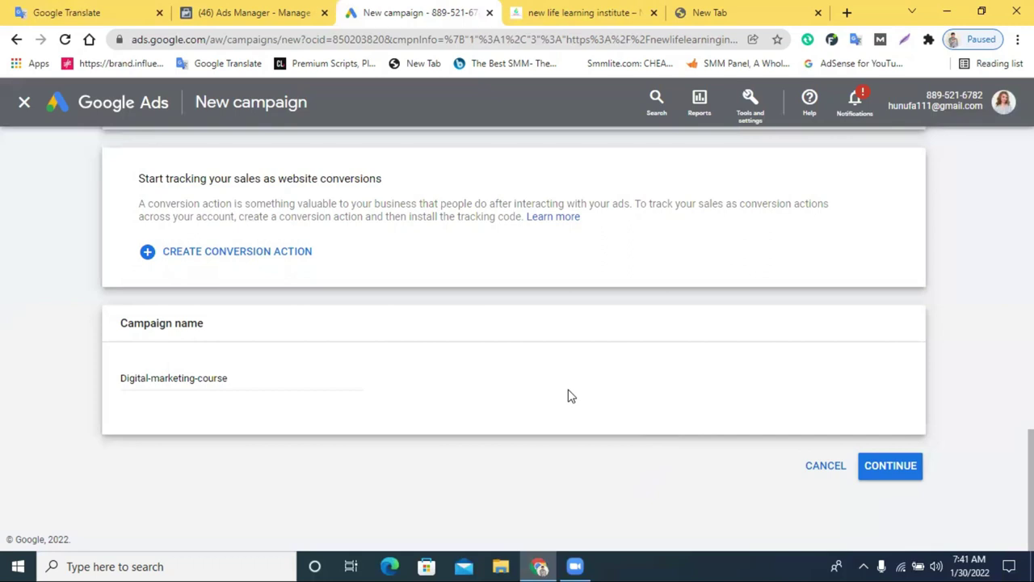
scroll(568, 396, "up", 2)
scroll(358, 350, "down", 2)
Step: Continue the campaign setup as a new campaign instead of finishing the saved draft
left_click(889, 469)
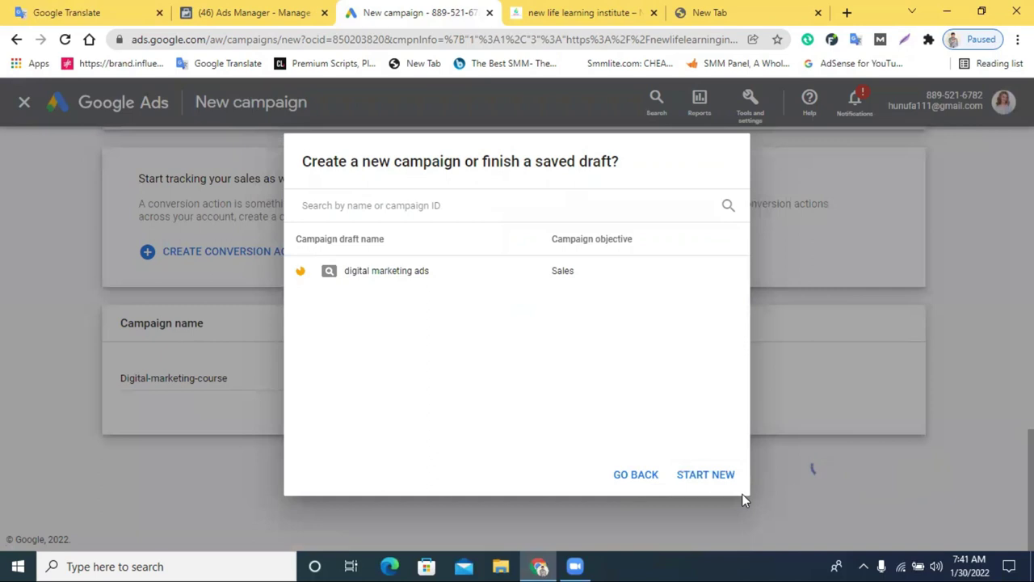
left_click(703, 477)
left_click(702, 476)
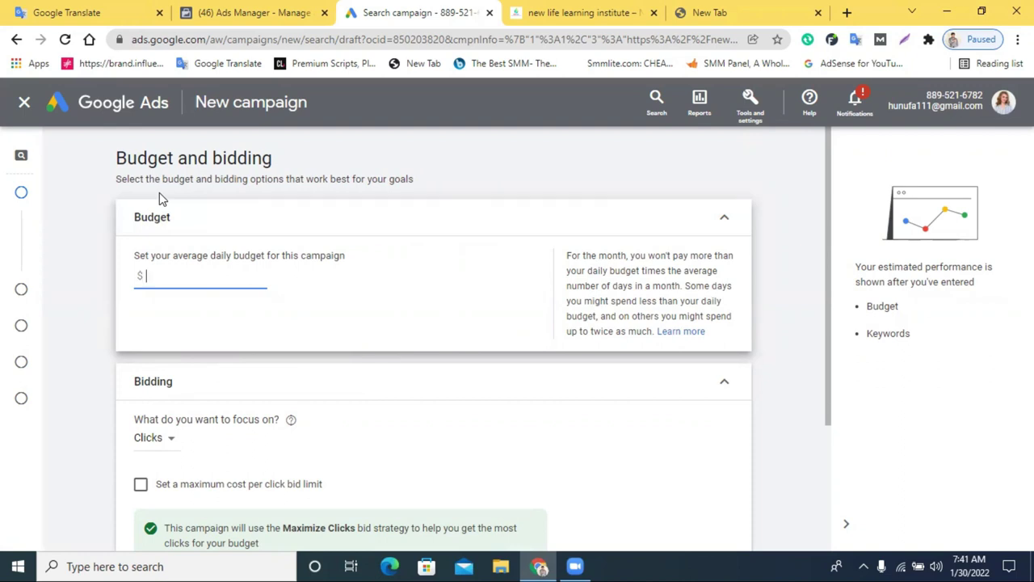
Step: Set the campaign's average daily budget to $20 and bring up the bidding settings
type("20")
scroll(253, 347, "down", 1)
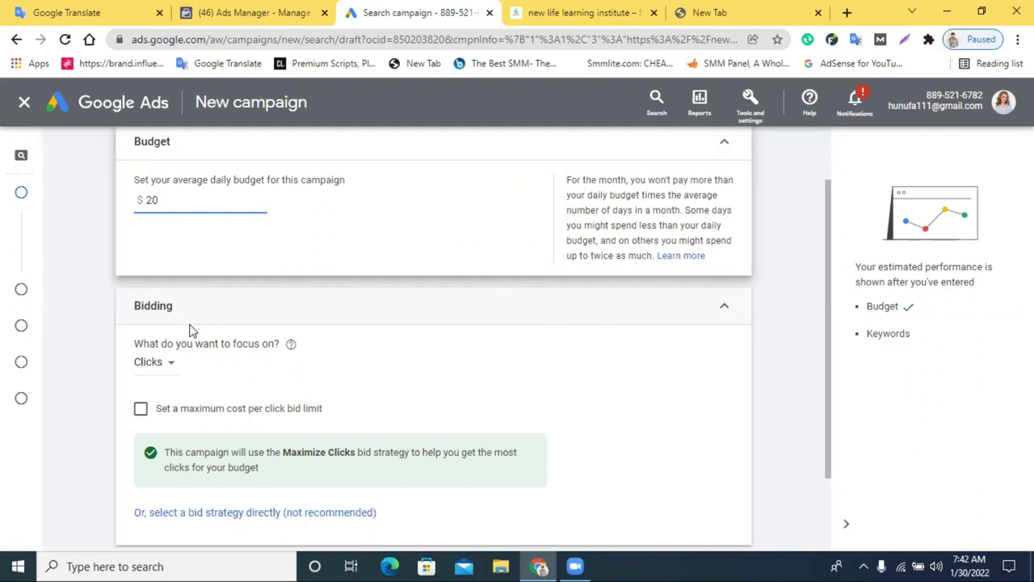
scroll(186, 327, "down", 1)
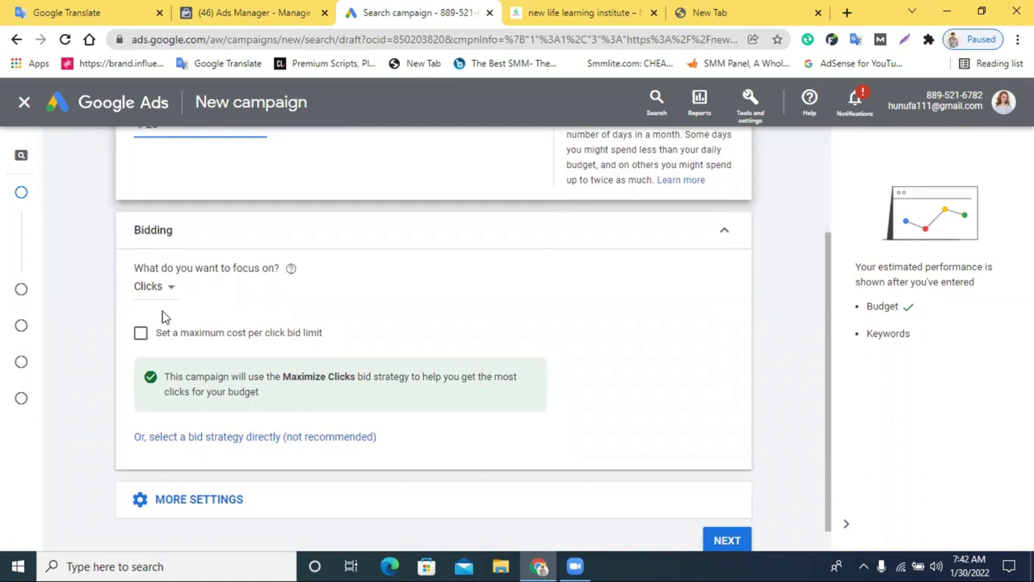
Step: Keep Clicks as the bidding focus without a maximum cost-per-click limit and continue to the campaign settings
left_click(154, 295)
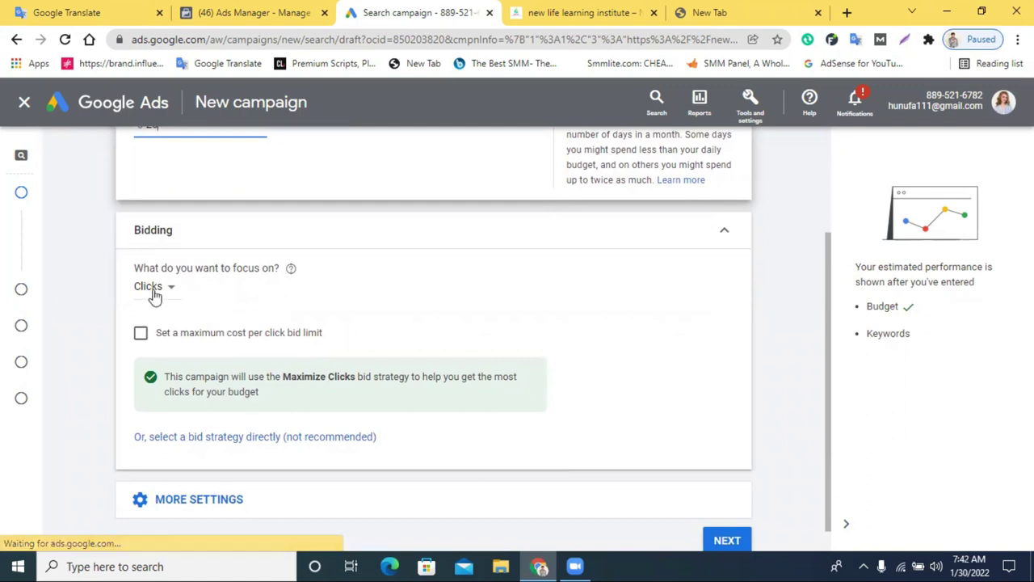
left_click(530, 323)
scroll(420, 364, "down", 1)
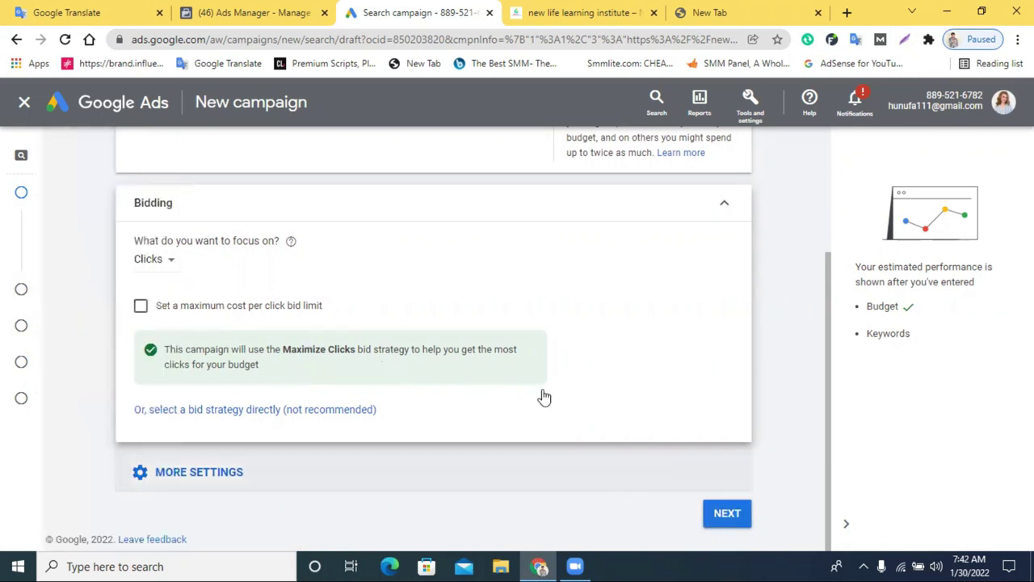
left_click(729, 517)
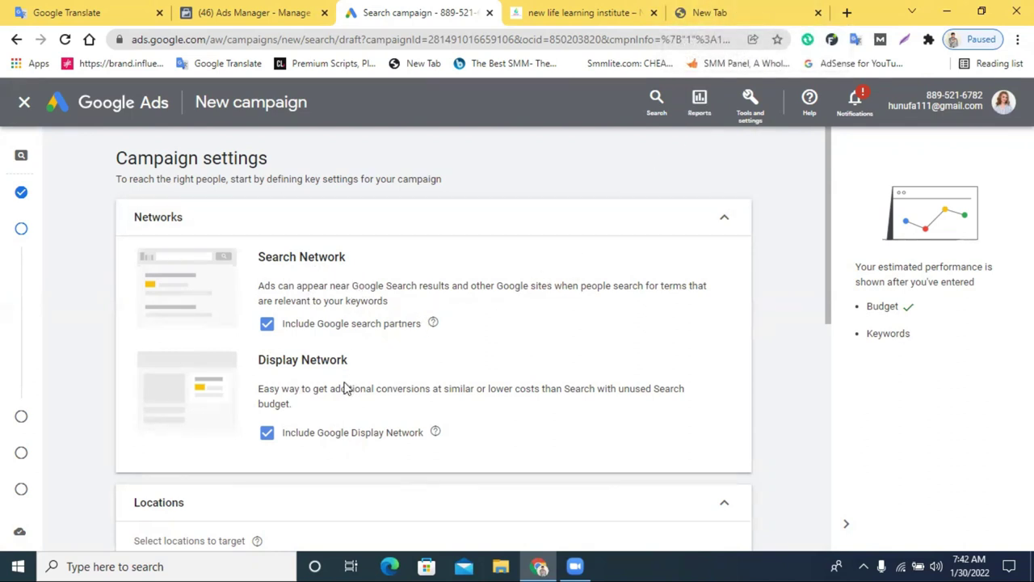
Step: Exclude Google search partners and the Google Display Network from the campaign's networks
left_click(266, 324)
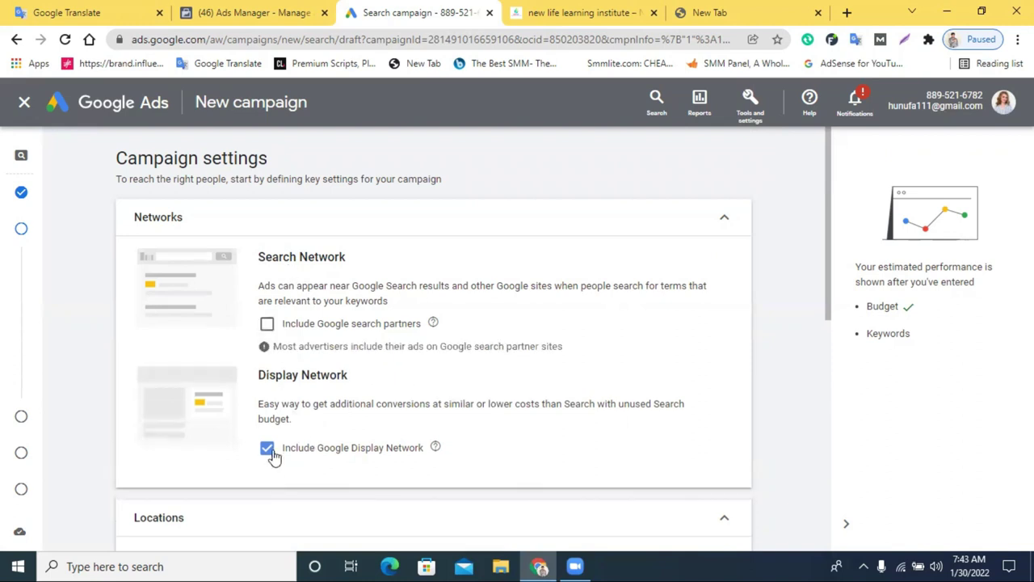
left_click(267, 448)
Step: Target a custom location by searching for "usa" and adding Arizona, United States, leaving the additional location options unchanged
scroll(420, 357, "down", 4)
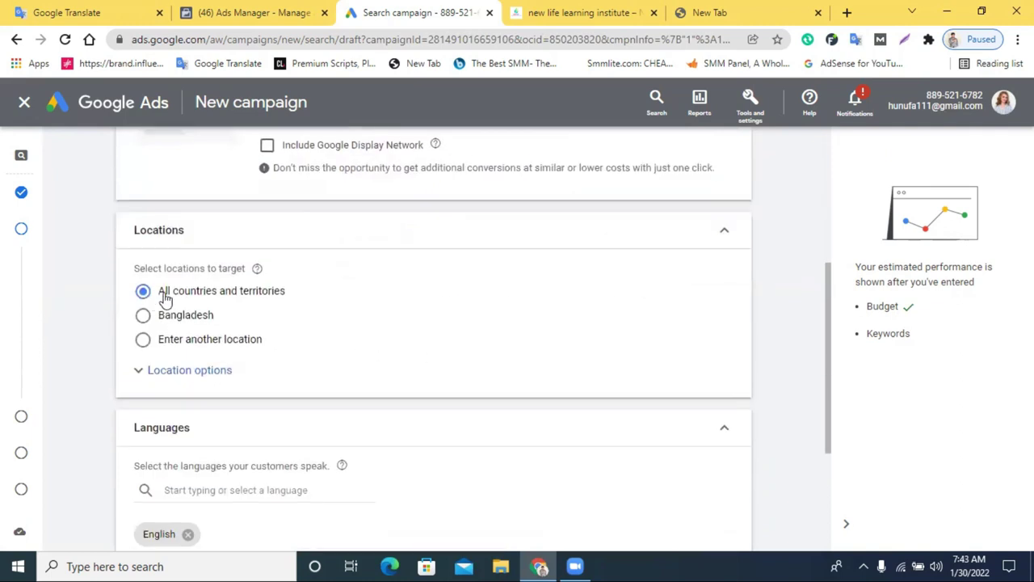
left_click(180, 370)
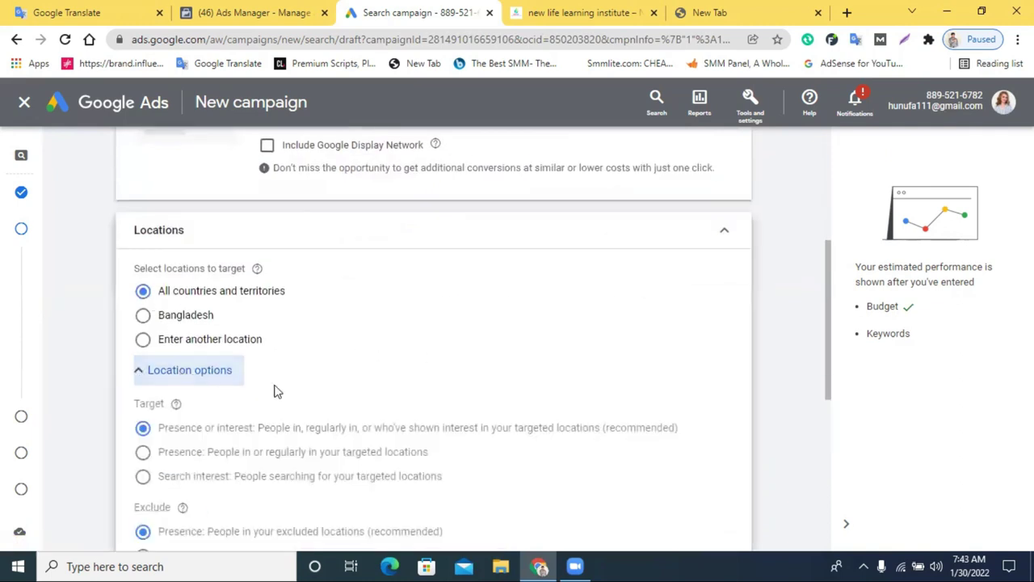
left_click(178, 371)
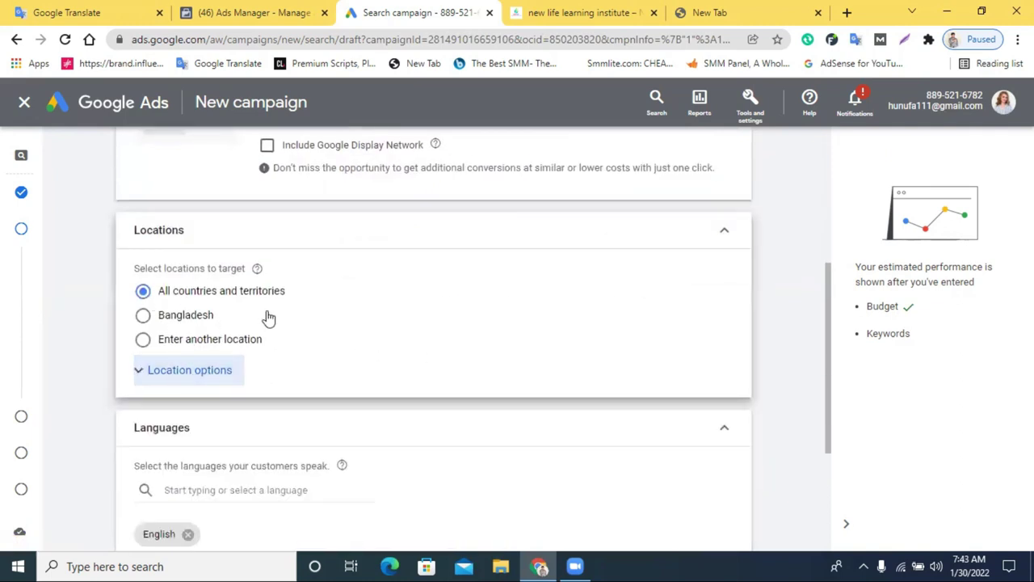
left_click(196, 341)
left_click(232, 375)
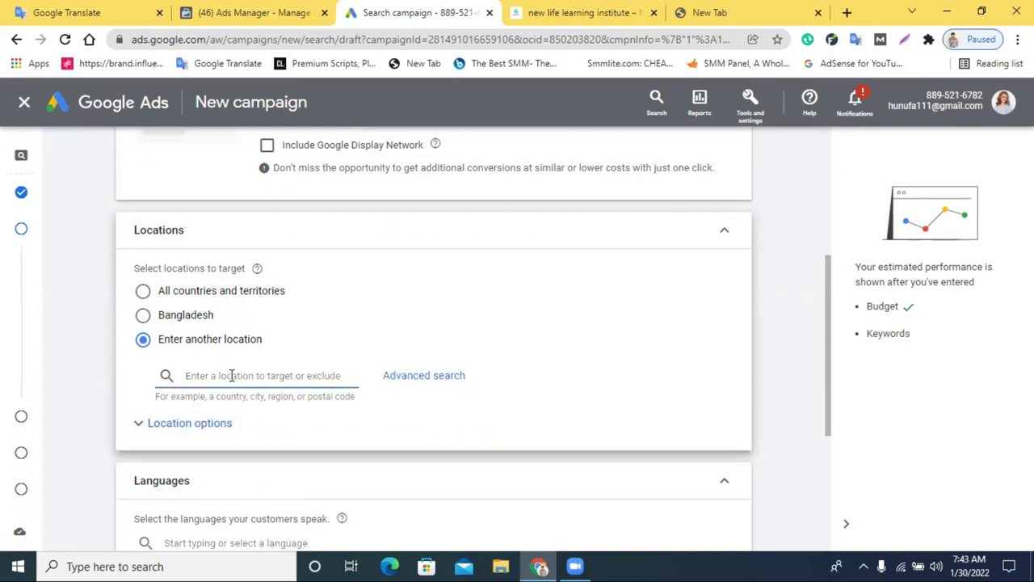
type("usa")
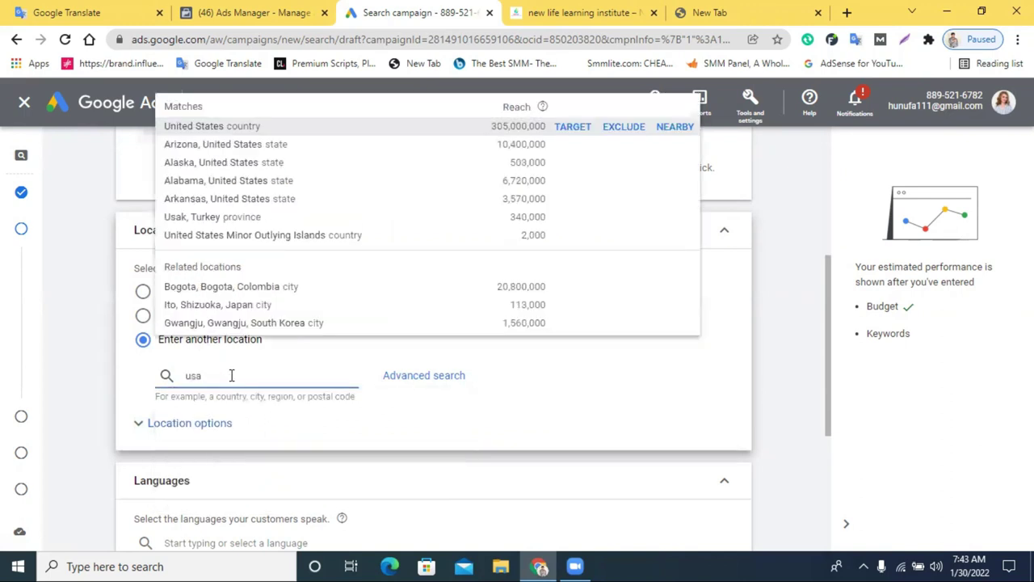
left_click(271, 143)
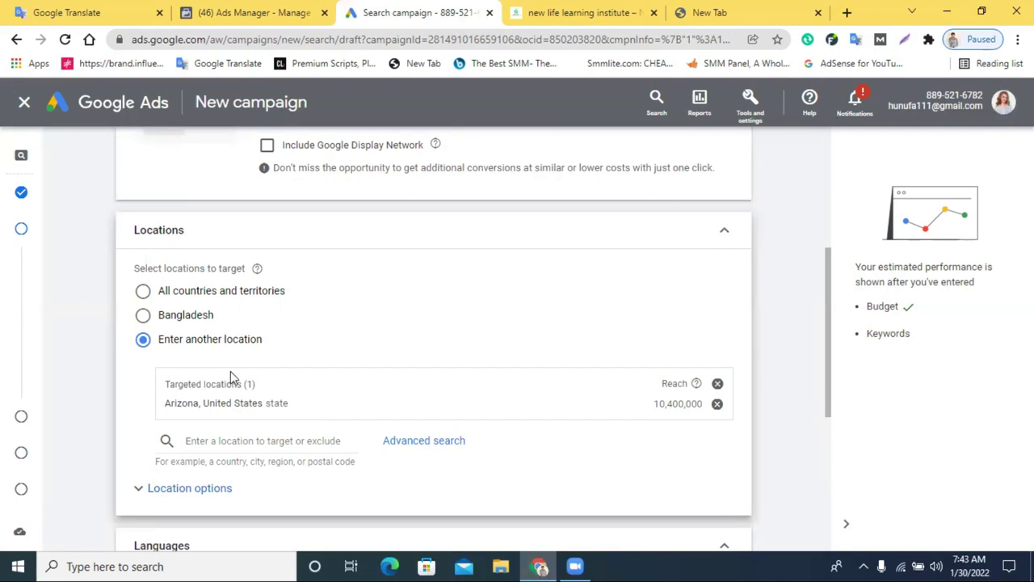
scroll(406, 321, "down", 2)
left_click(143, 341)
left_click(143, 342)
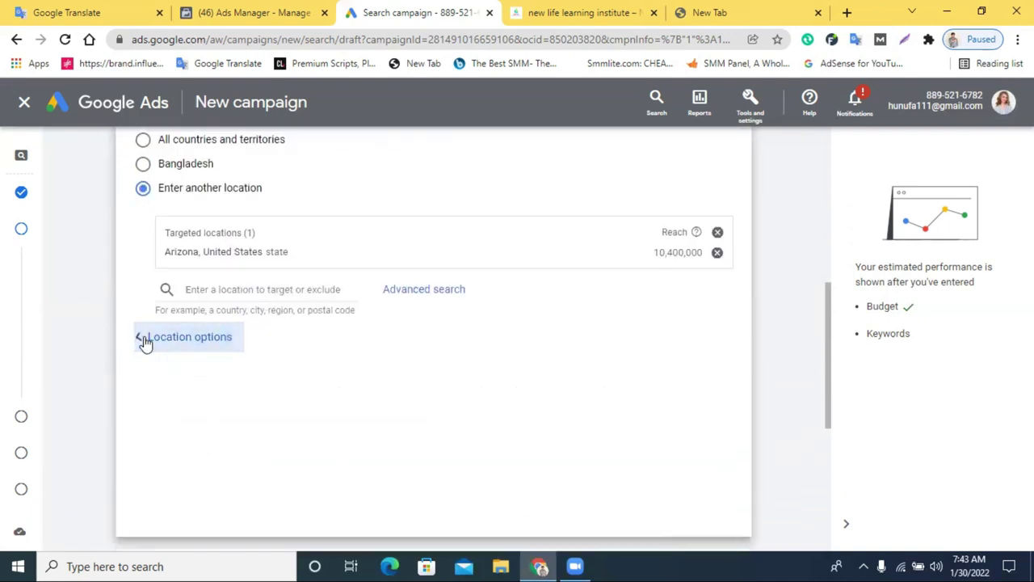
Step: Add German alongside English to the languages the campaign's customers speak
scroll(172, 355, "down", 2)
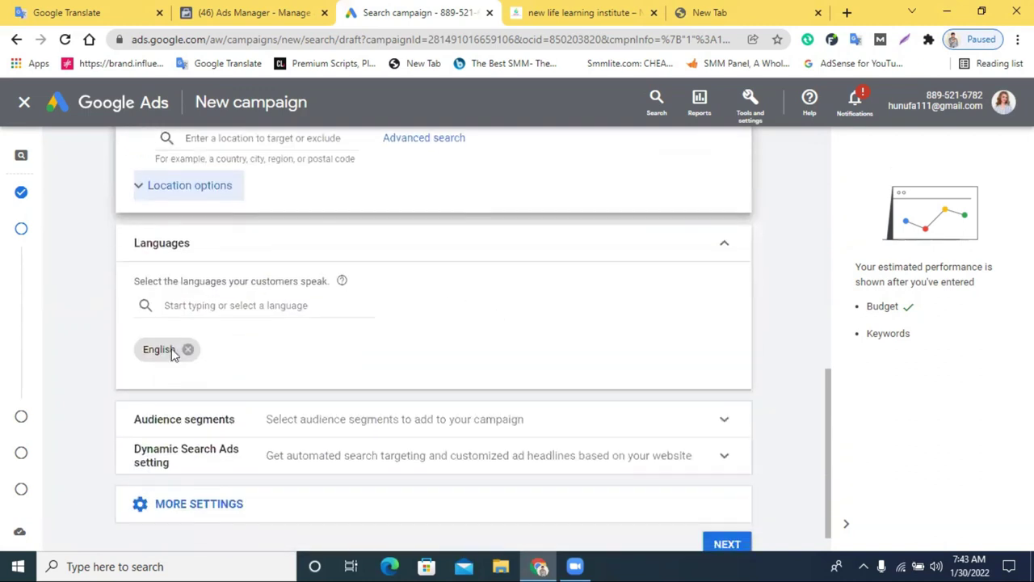
left_click(233, 305)
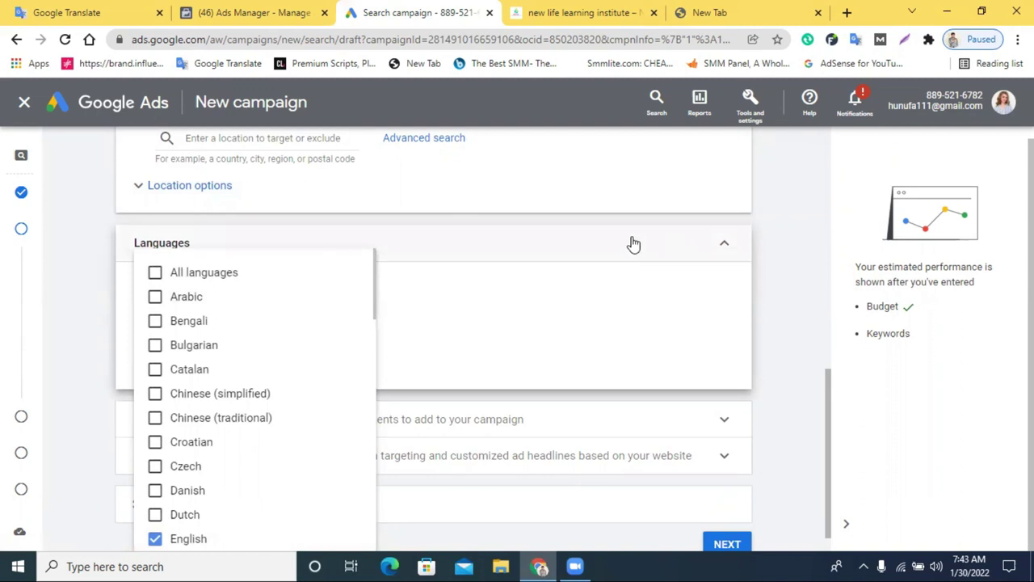
scroll(630, 243, "down", 1)
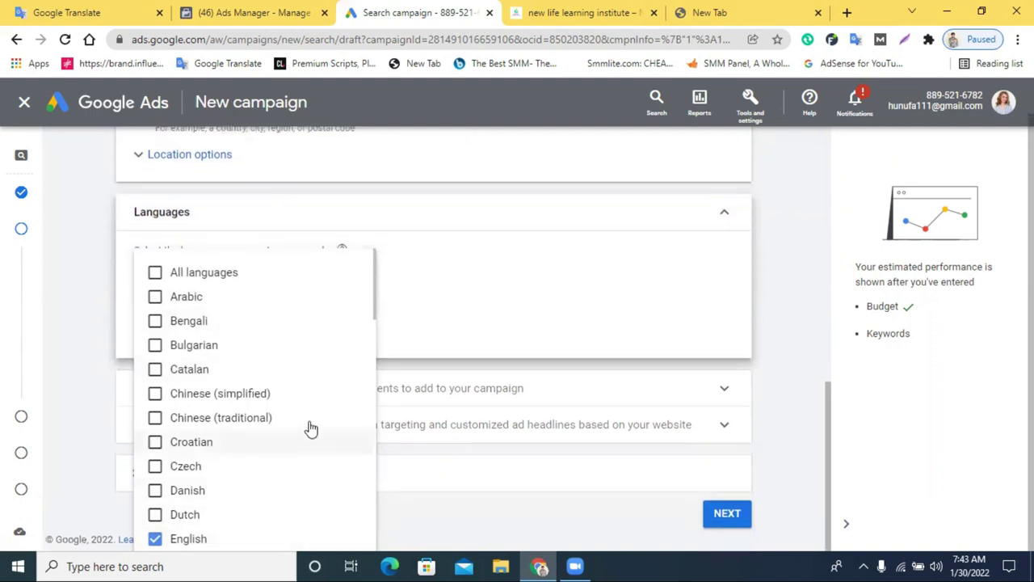
scroll(194, 363, "down", 2)
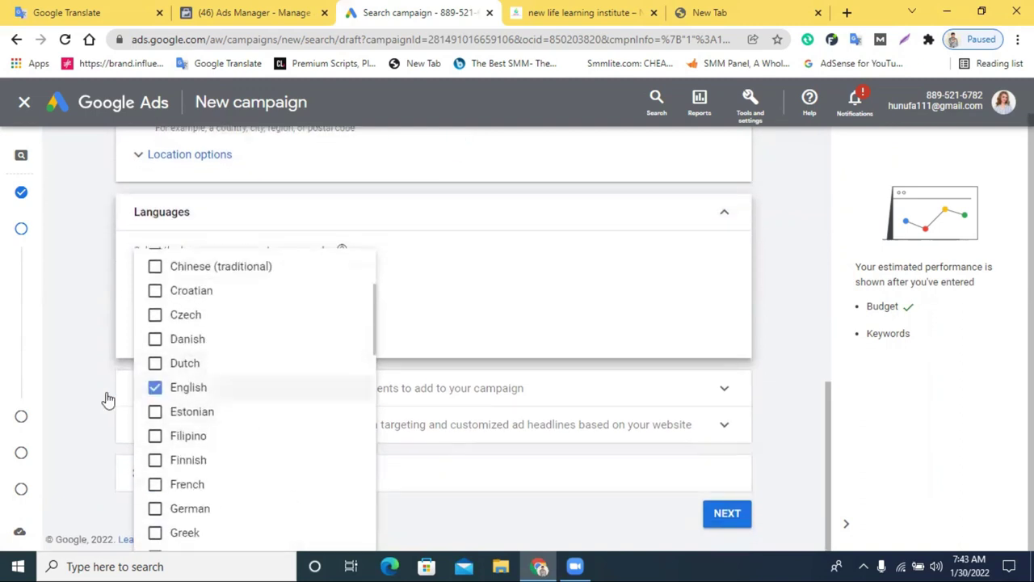
scroll(240, 397, "down", 1)
left_click(156, 433)
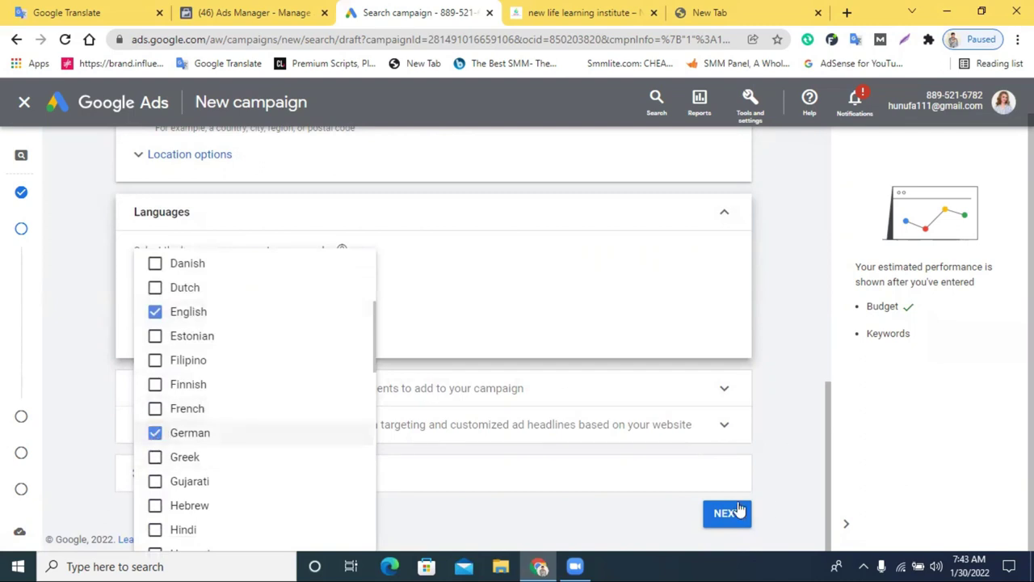
left_click(600, 365)
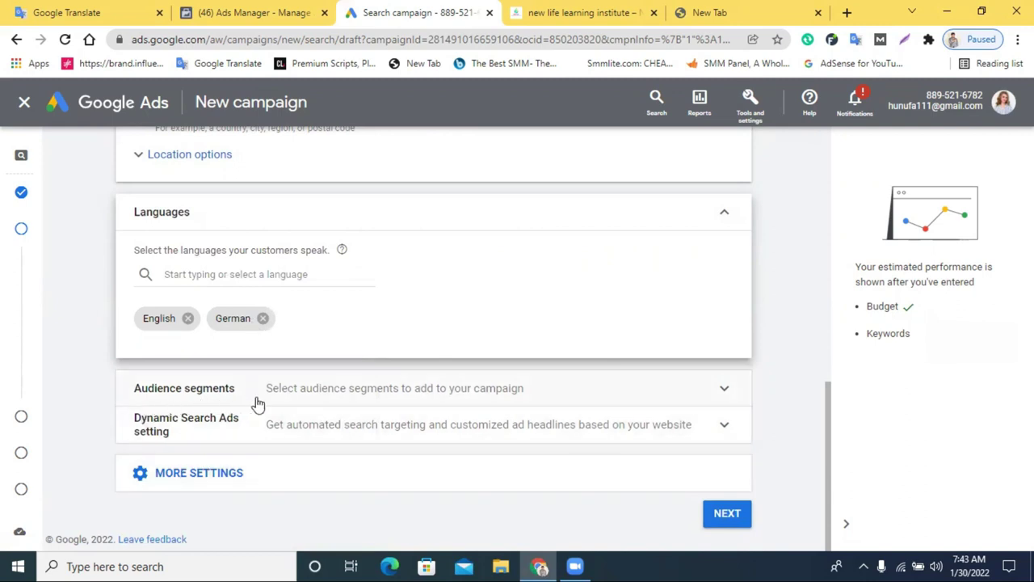
Step: Look over the audience segments and Dynamic Search Ads sections, then collapse both
left_click(696, 390)
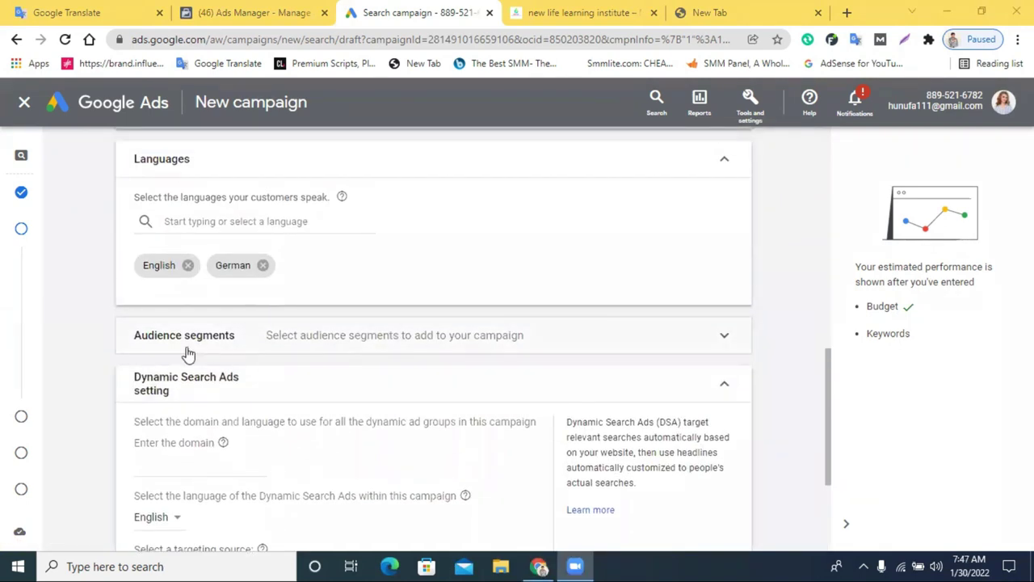
left_click(643, 340)
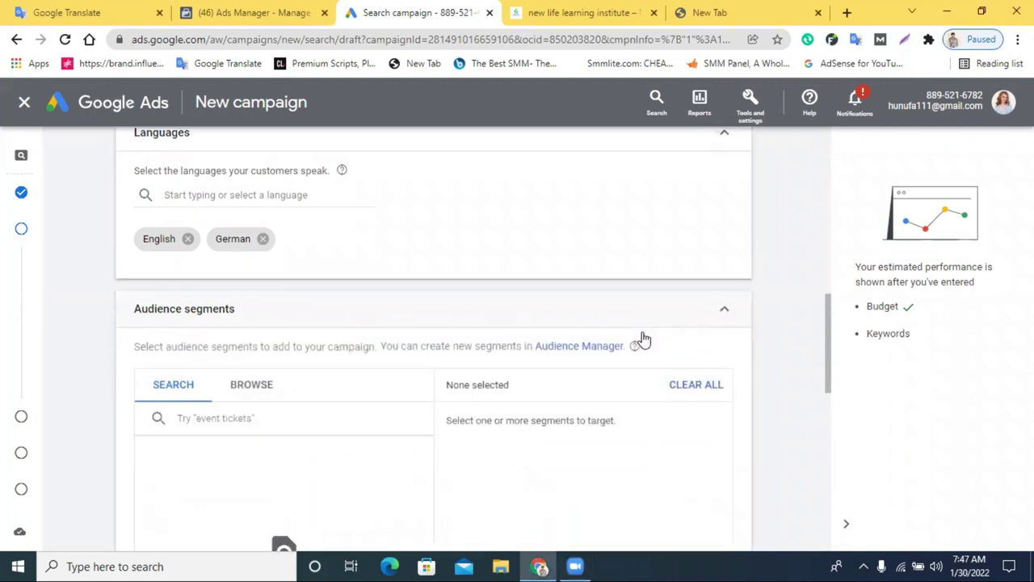
scroll(762, 233, "up", 1)
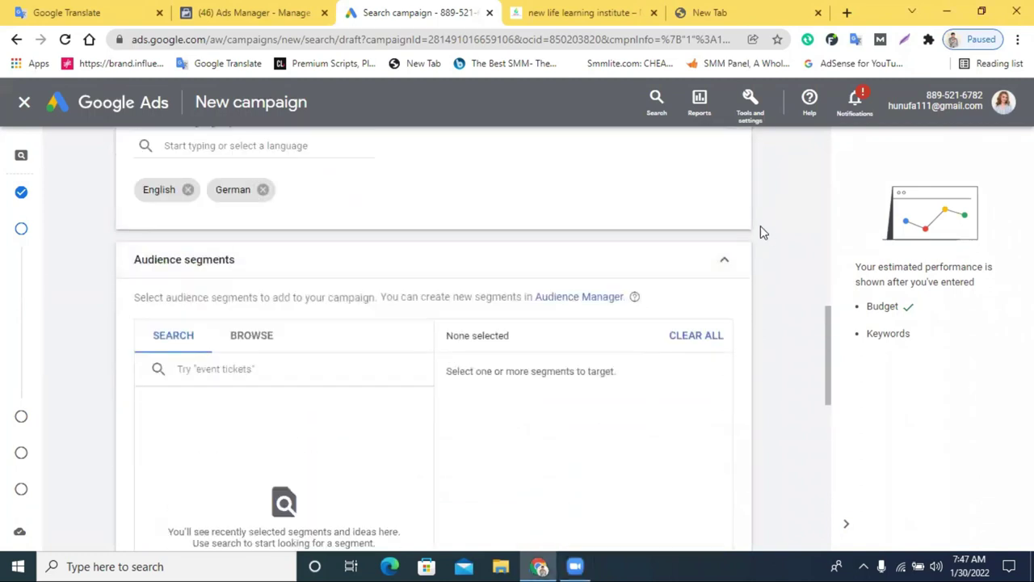
left_click(726, 262)
left_click(237, 311)
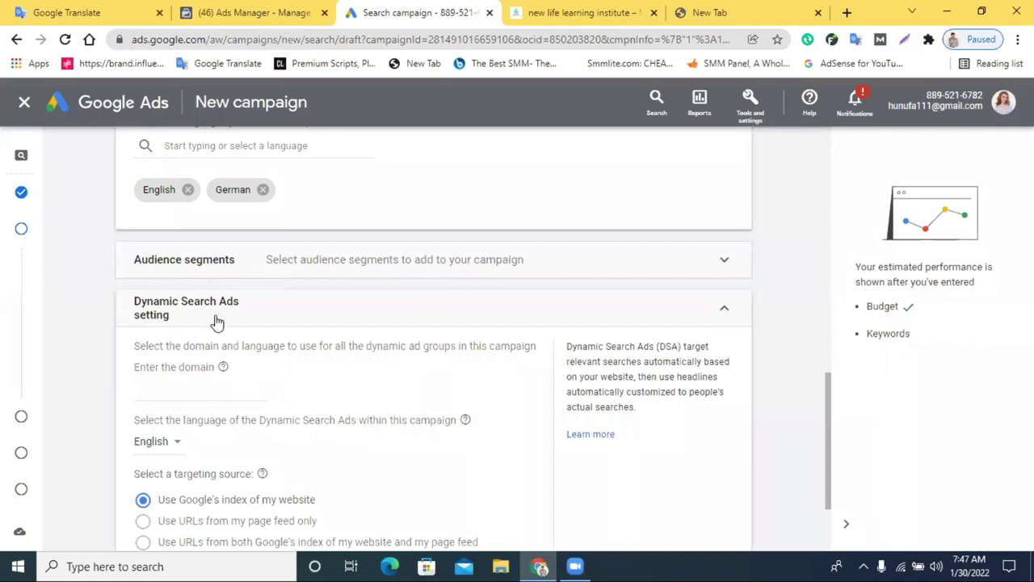
left_click(242, 320)
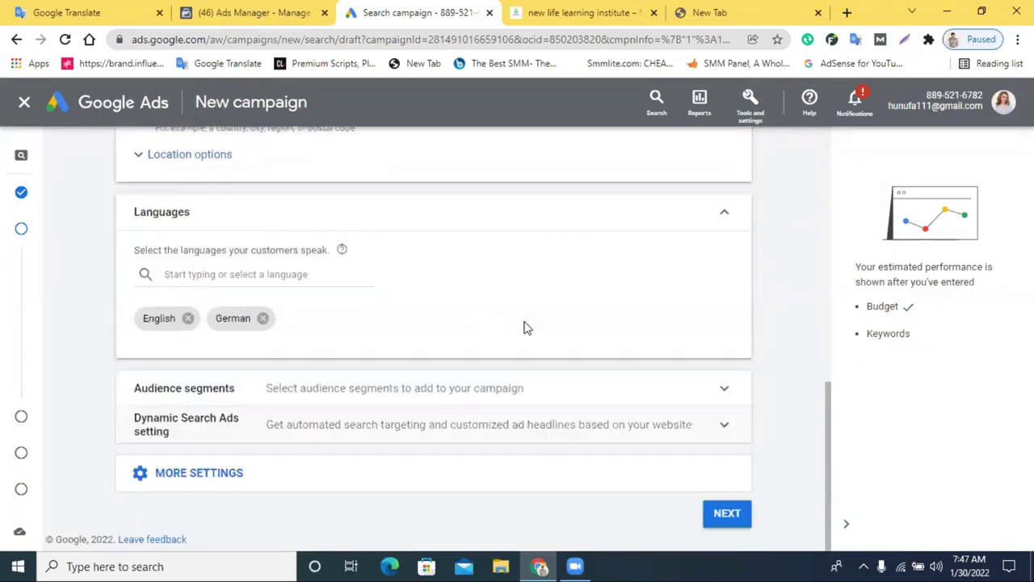
Step: Copy the domain newlifelearninginstitutebd.com from the institute's open page into the Dynamic Search Ads setting and submit the campaign settings
left_click(715, 427)
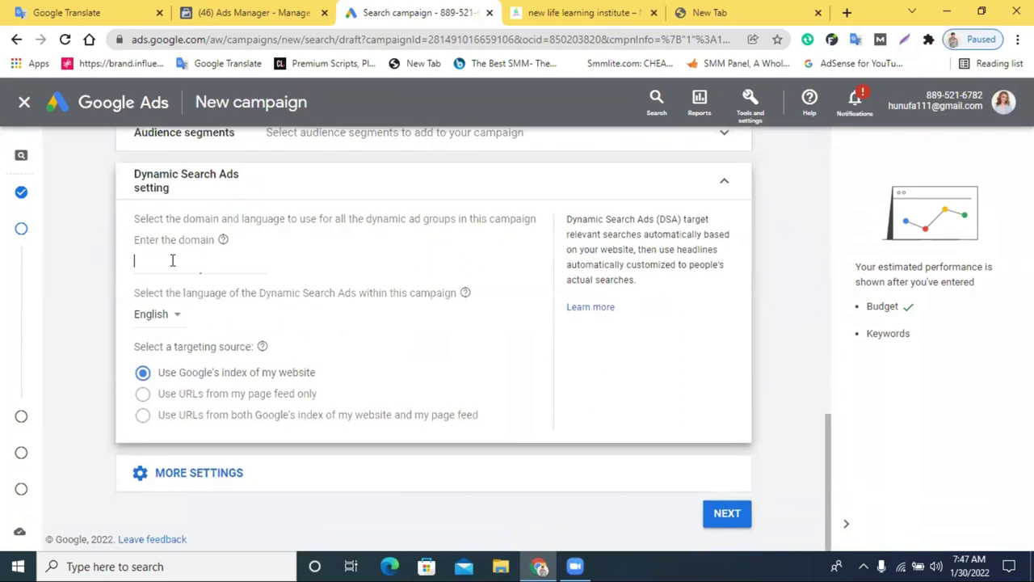
right_click(172, 260)
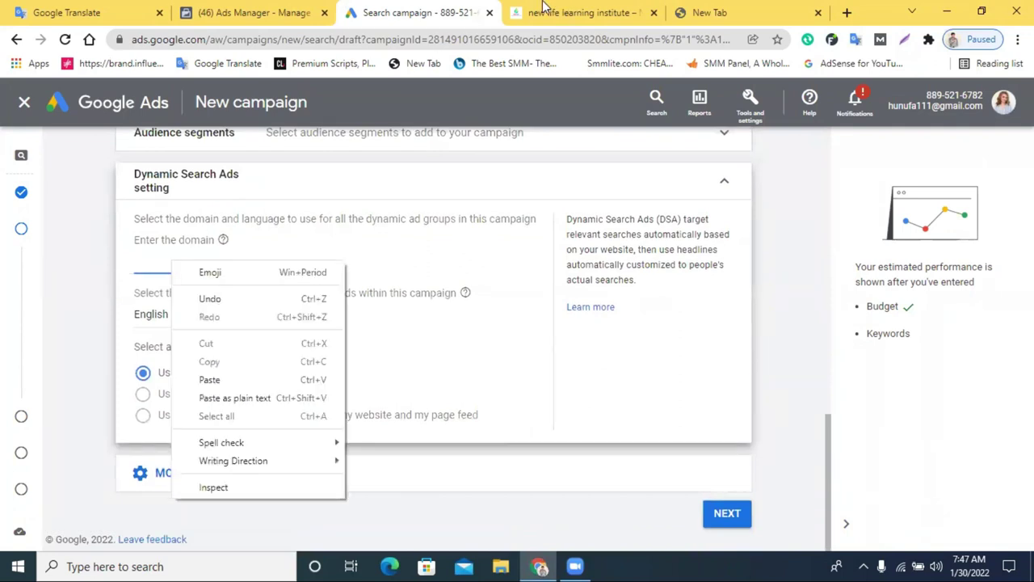
left_click(565, 12)
left_click_drag(310, 38, 167, 39)
right_click(266, 39)
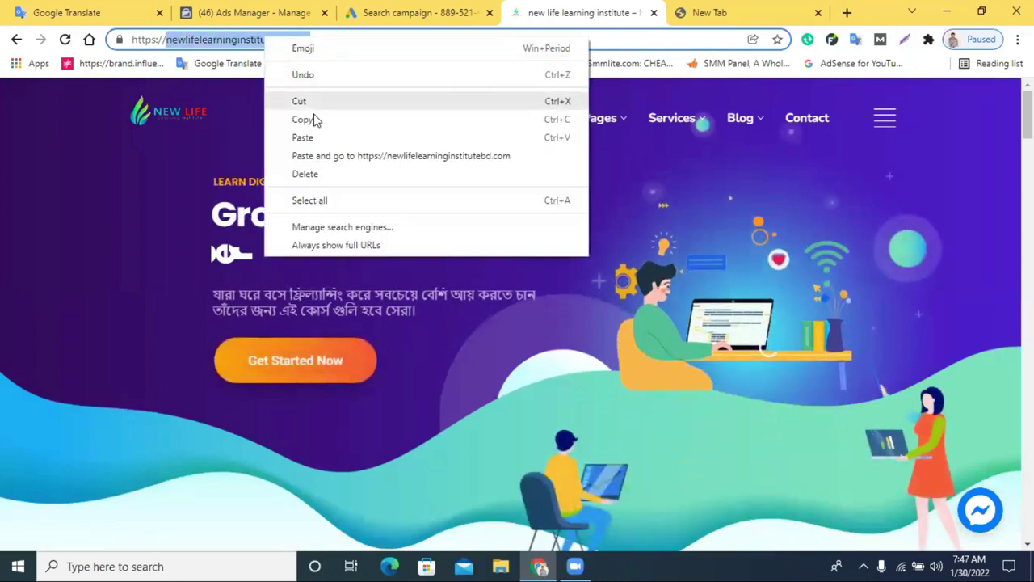
left_click(323, 118)
left_click(385, 9)
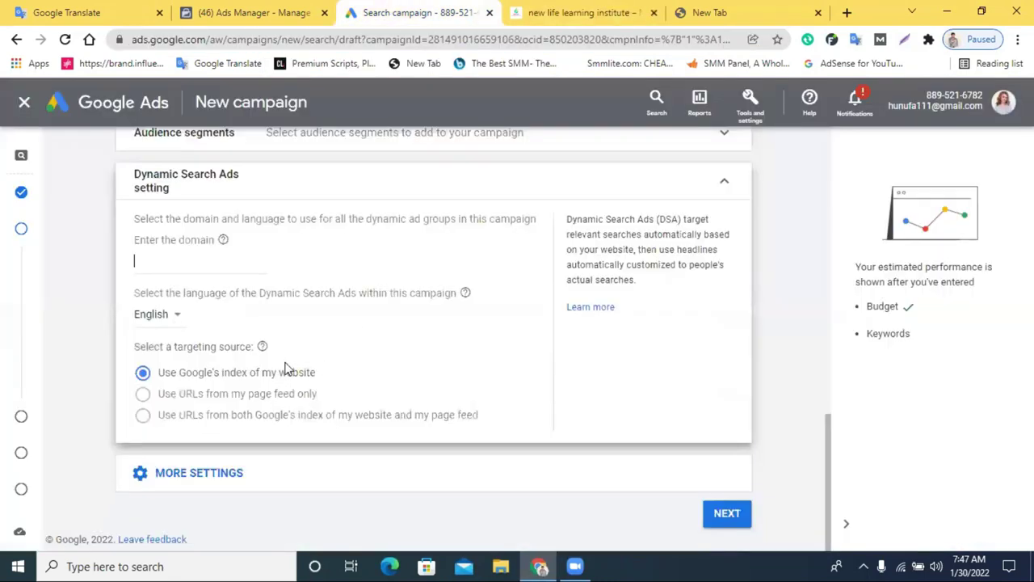
right_click(185, 266)
left_click(235, 385)
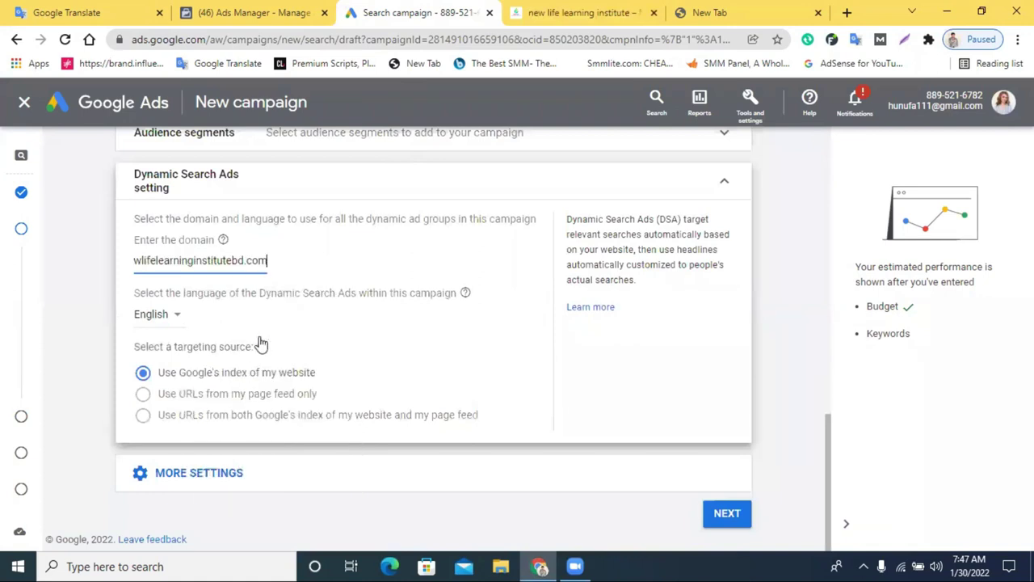
left_click(524, 388)
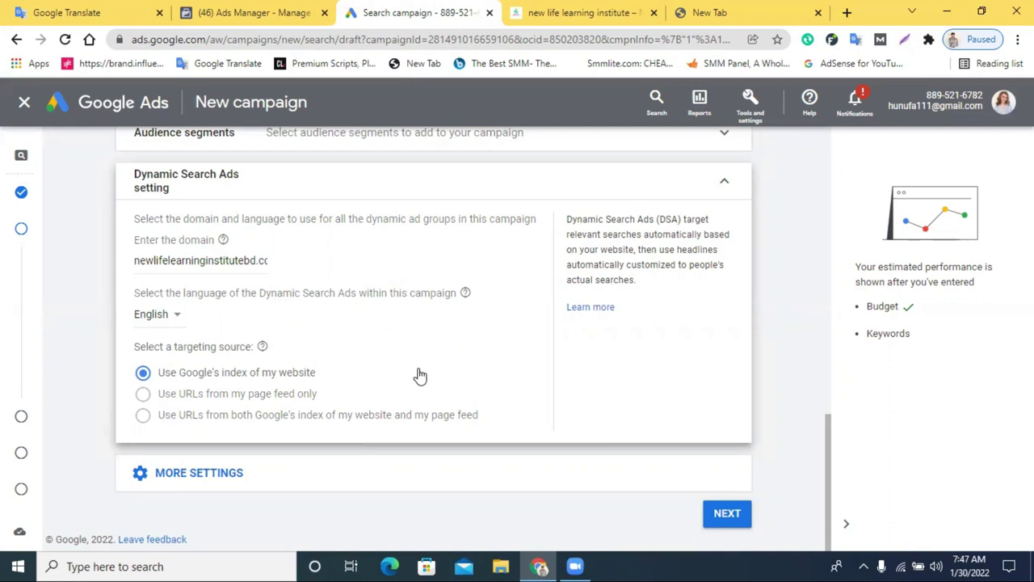
left_click(727, 514)
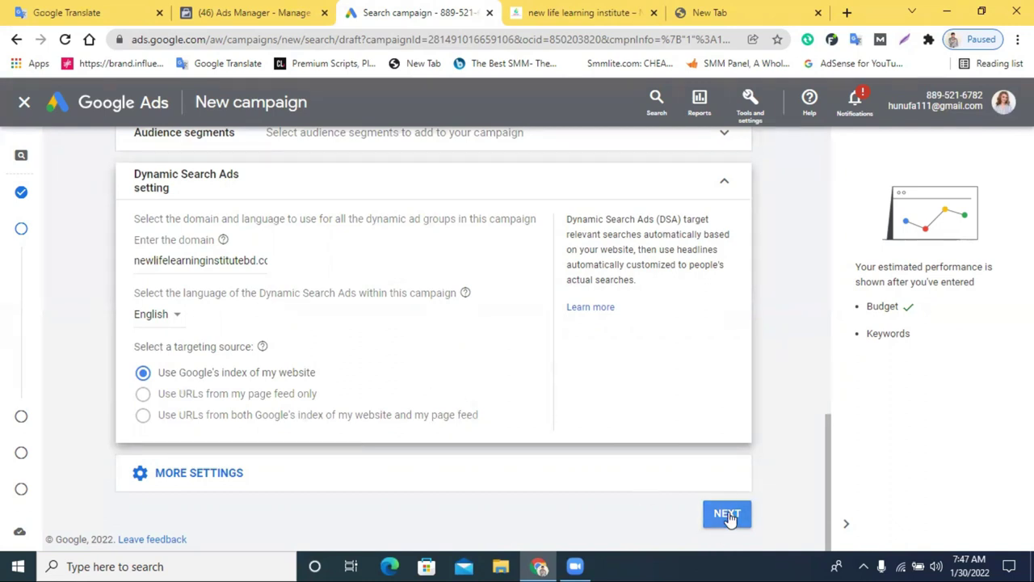